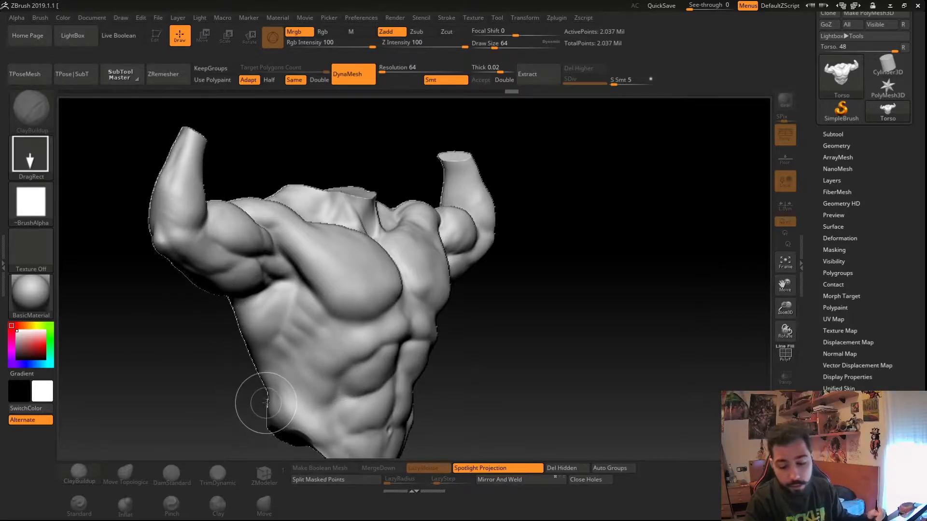
- Clear the canvas, enter Edit mode on the torso and frame it in view
key("ctrl+n")
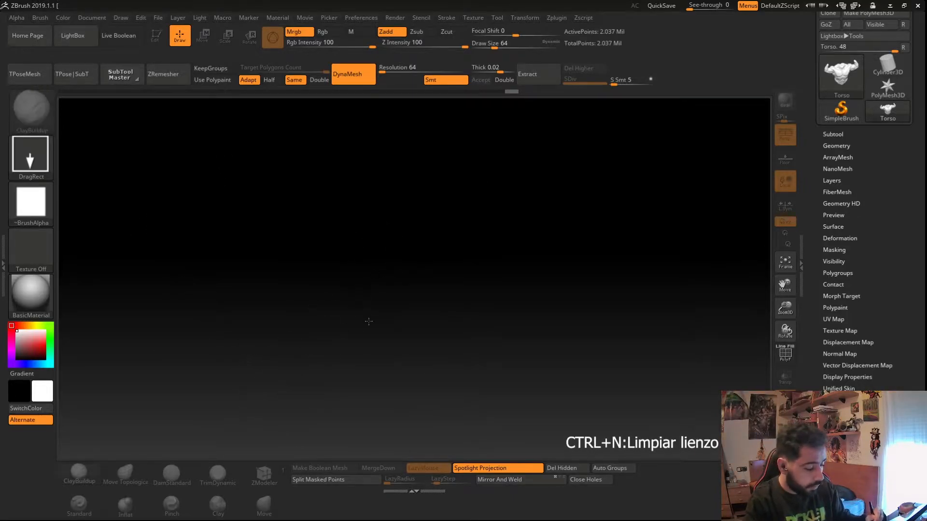
key("t")
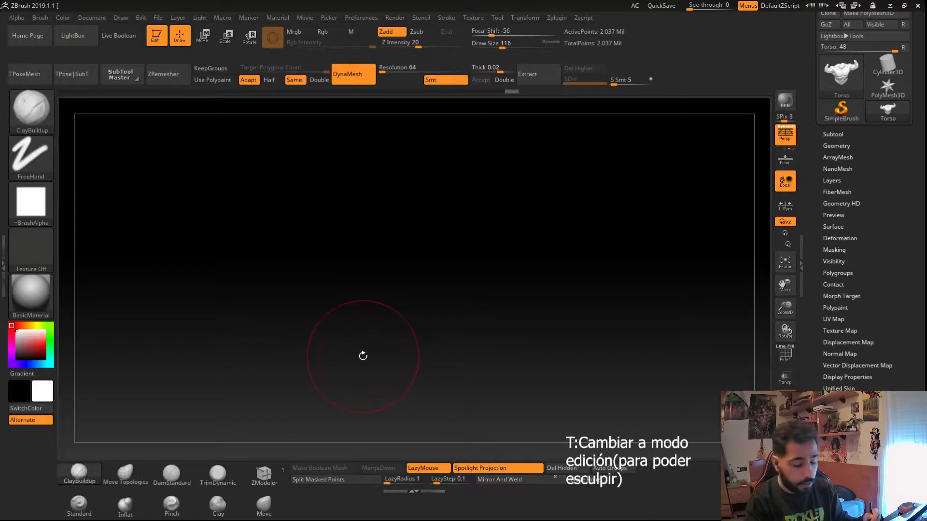
key("f")
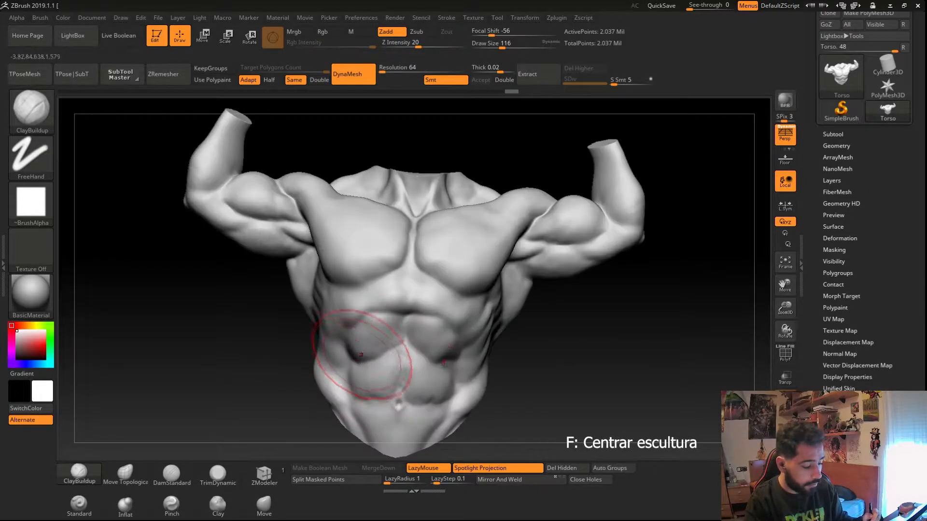
mouse_move(289, 325)
left_mouse_down()
mouse_move(321, 348)
mouse_move(302, 348)
mouse_move(272, 282)
mouse_move(209, 327)
mouse_move(328, 287)
left_mouse_up()
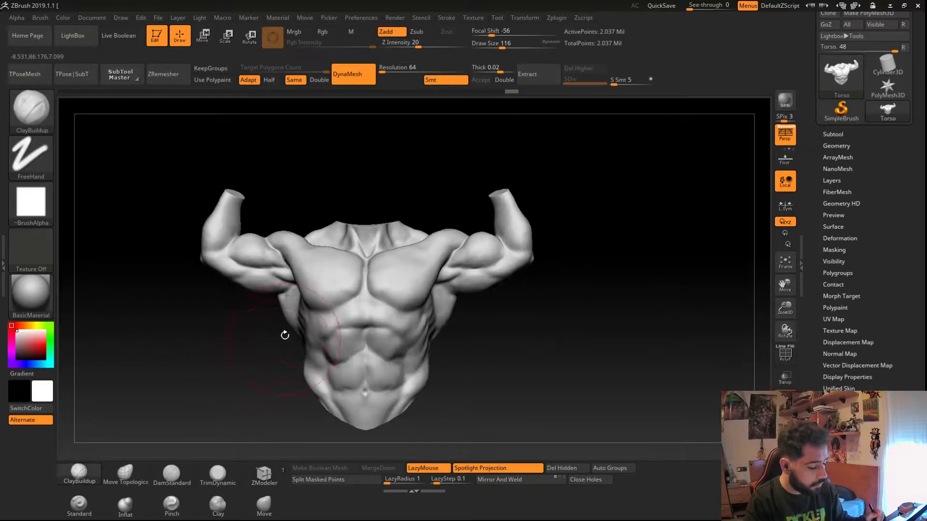
mouse_move(288, 311)
right_mouse_down("ctrl")
mouse_move(281, 319)
mouse_move(278, 312)
right_mouse_up("ctrl")
- Try pushing the torso's flank with the Move brush, then undo the strokes
left_click(264, 505)
right_click_drag(318, 338, 384, 418, "ctrl")
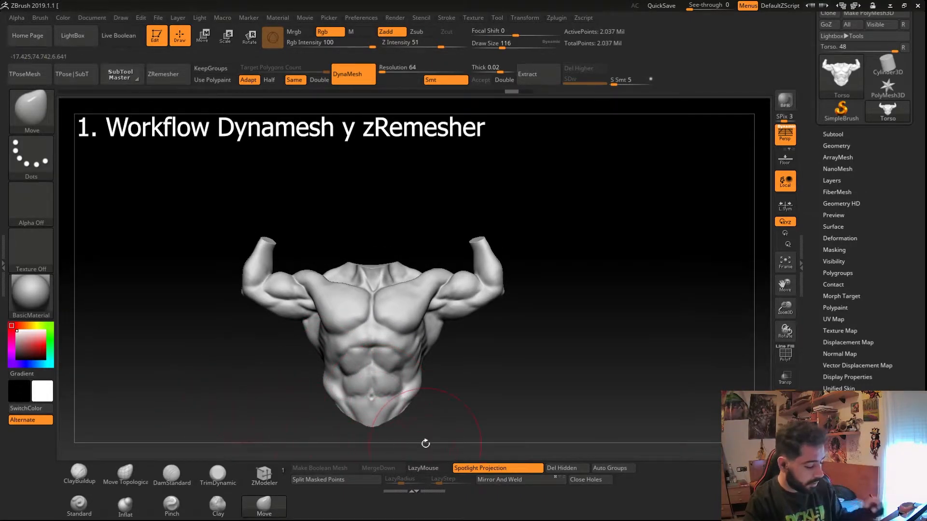
right_click_drag(235, 397, 304, 341)
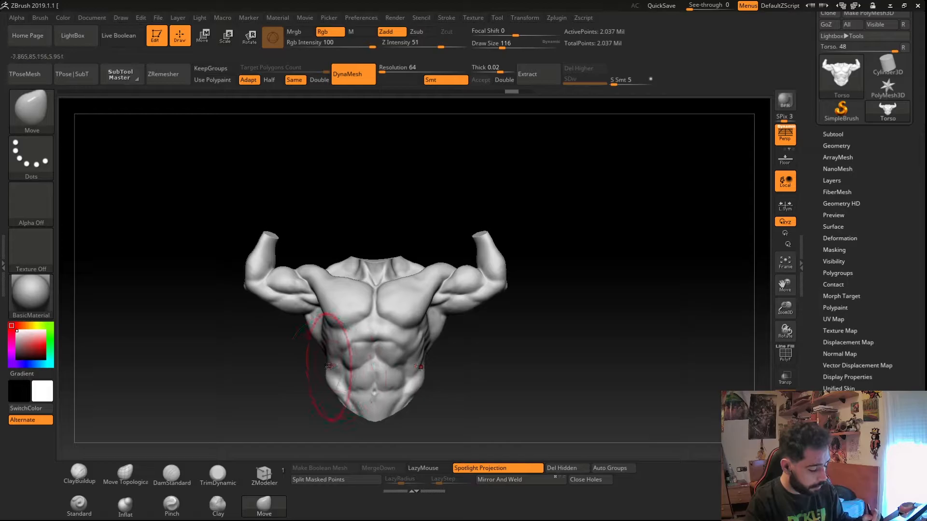
key("ctrl+z")
key("ctrl+z")
right_click_drag(340, 367, 331, 365)
key("ctrl+shift+z")
key("ctrl+shift+z")
key("ctrl+z")
- Open the Subtool list and inspect the torso's dense mesh with polyframe display toggled on and off
left_click(833, 134)
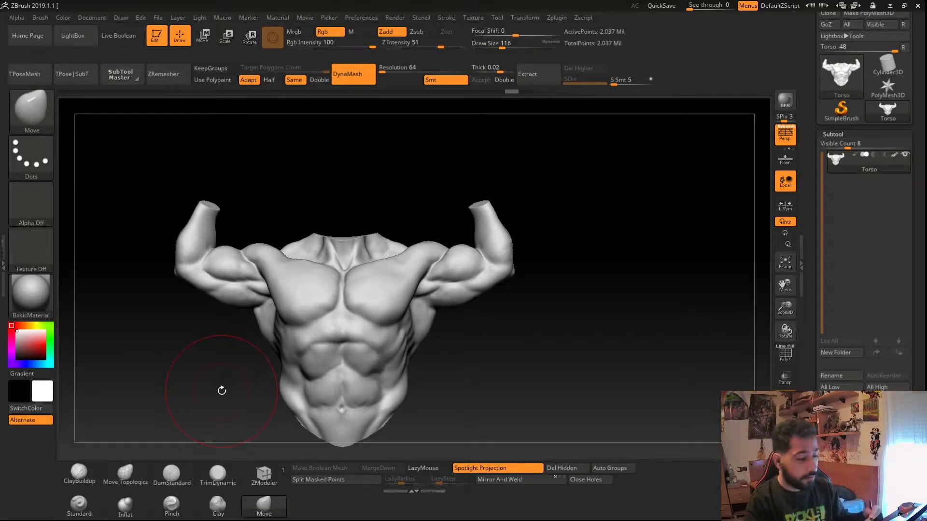
mouse_move(237, 348)
left_mouse_down()
mouse_move(219, 341)
mouse_move(169, 374)
left_mouse_up()
left_click(80, 472)
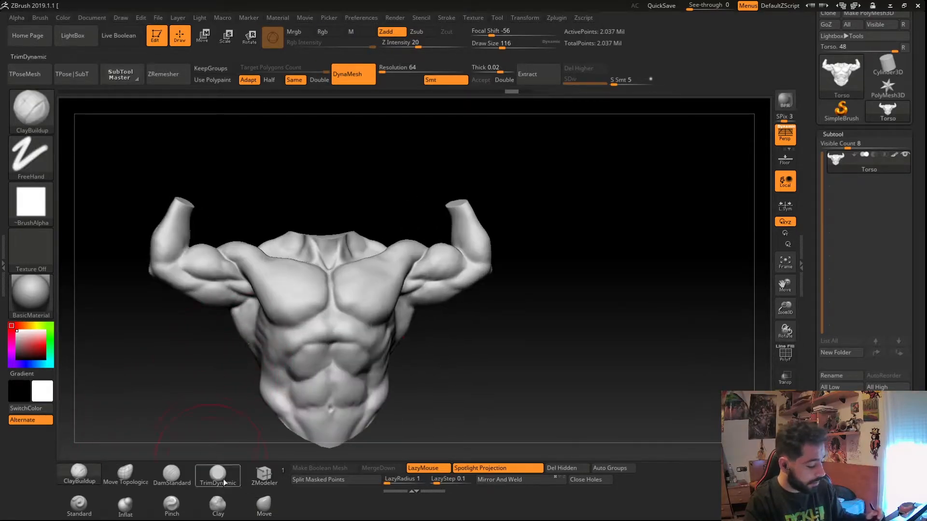
left_click(264, 505)
mouse_move(199, 219)
left_mouse_down()
mouse_move(249, 290)
mouse_move(207, 331)
mouse_move(321, 362)
mouse_move(317, 387)
mouse_move(323, 377)
mouse_move(314, 376)
left_mouse_up()
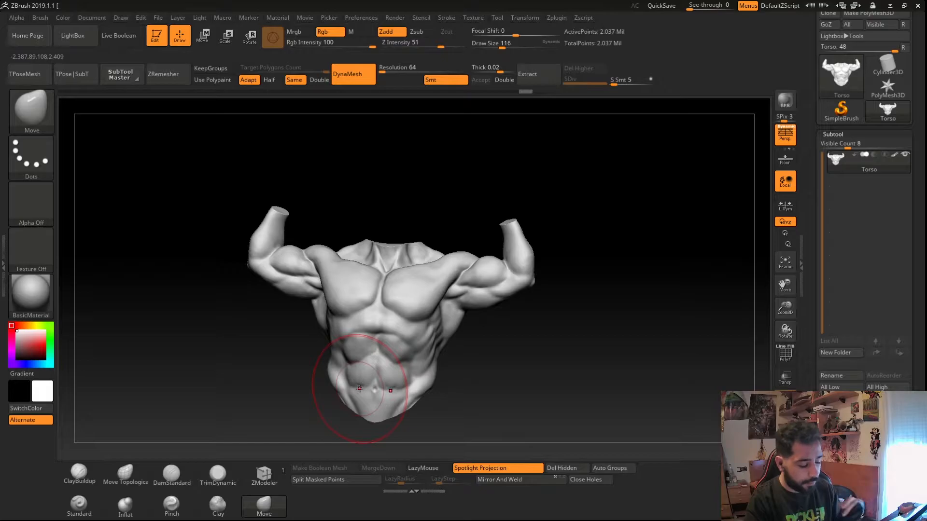
mouse_move(349, 384)
right_mouse_down()
mouse_move(440, 419)
mouse_move(364, 386)
right_mouse_up()
key("shift+f")
mouse_move(333, 329)
right_mouse_down("ctrl")
mouse_move(365, 382)
mouse_move(296, 330)
right_mouse_up("ctrl")
key("shift+f")
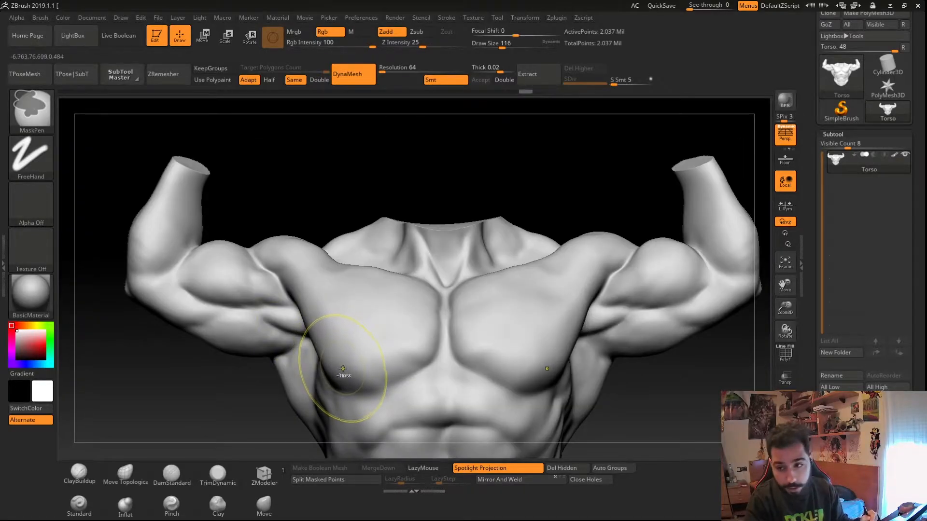
mouse_move(352, 383)
right_mouse_down("ctrl")
mouse_move(341, 382)
mouse_move(356, 381)
right_mouse_up("ctrl")
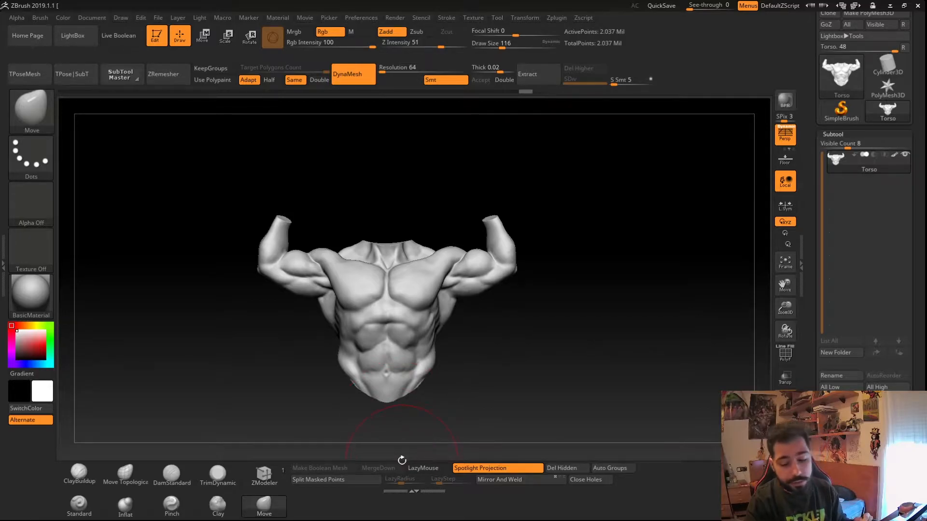
- Duplicate the Torso subtool and open the Geometry palette's ZRemesher section
key("ctrl+shift+d")
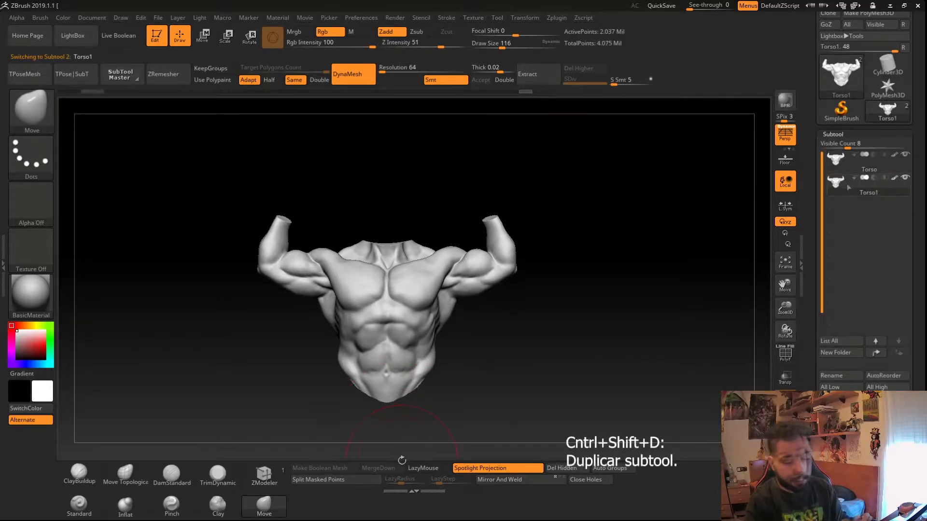
left_click(834, 133)
left_click(828, 147)
left_click_drag(827, 132, 827, 104)
left_click(827, 104)
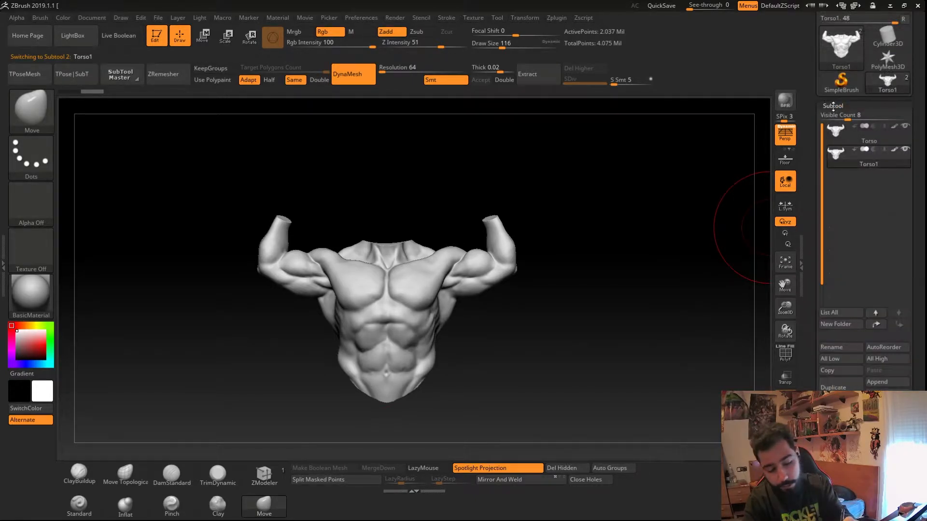
left_click(827, 104)
left_click(830, 118)
left_click(820, 301)
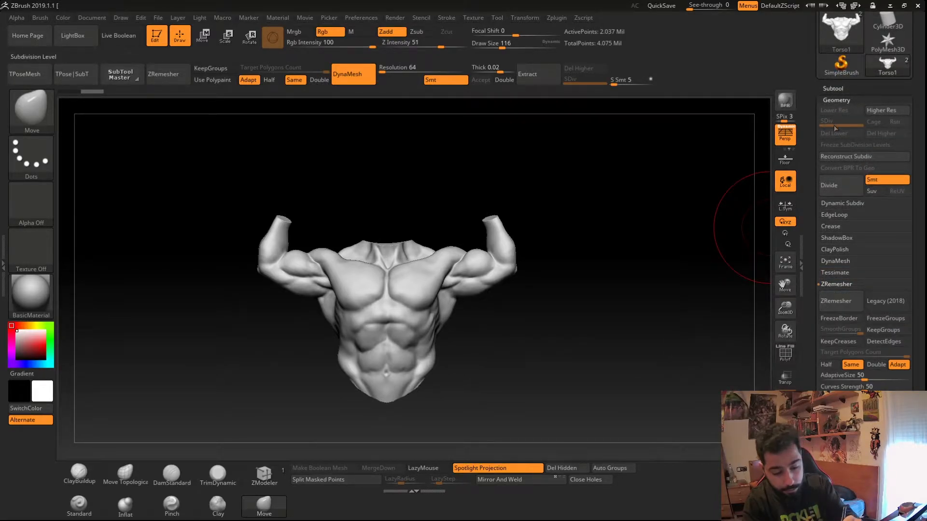
- Select the original Torso subtool in the Subtool list and reopen the Geometry palette
left_click(830, 87)
mouse_move(901, 113)
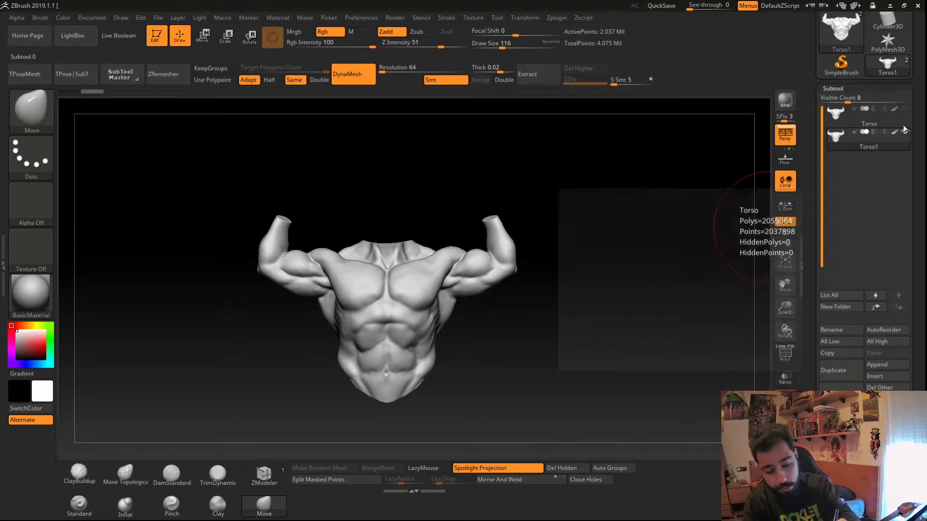
left_click(851, 132)
left_click(836, 125)
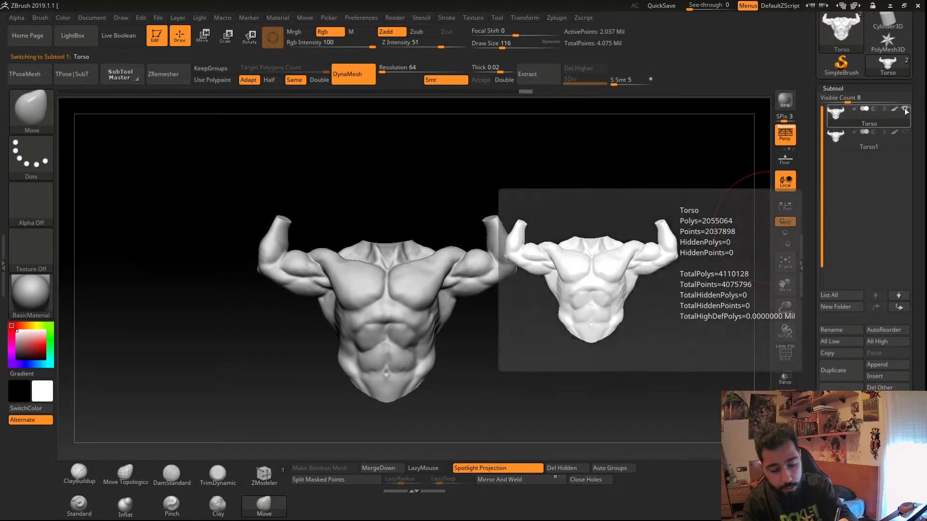
left_click(826, 88)
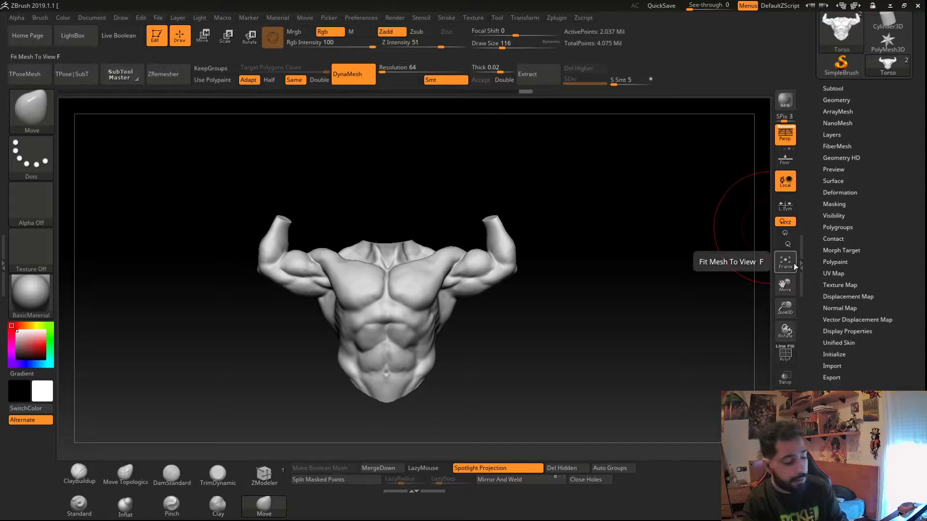
left_click(827, 99)
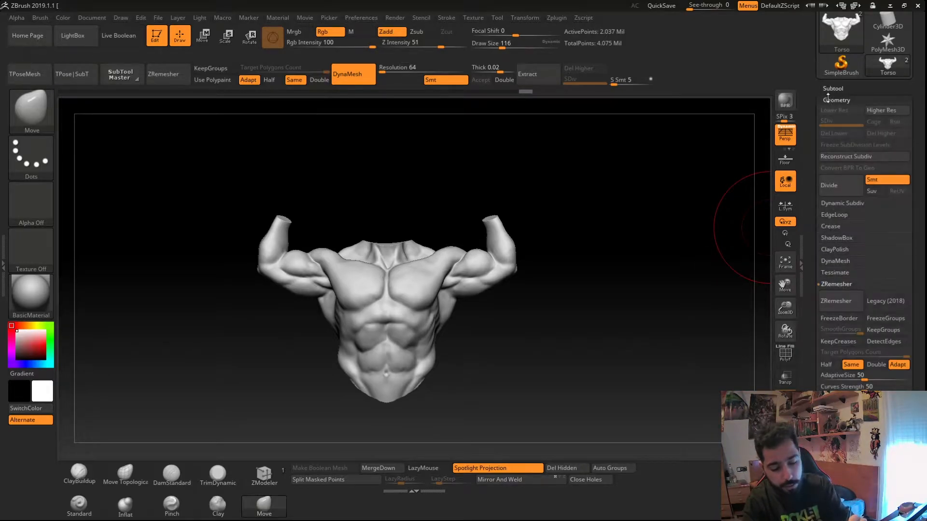
- Run ZRemesher on the Torso subtool with its default settings
mouse_move(352, 302)
right_mouse_down("ctrl")
mouse_move(378, 360)
mouse_move(542, 397)
right_mouse_up("ctrl")
left_click(826, 302)
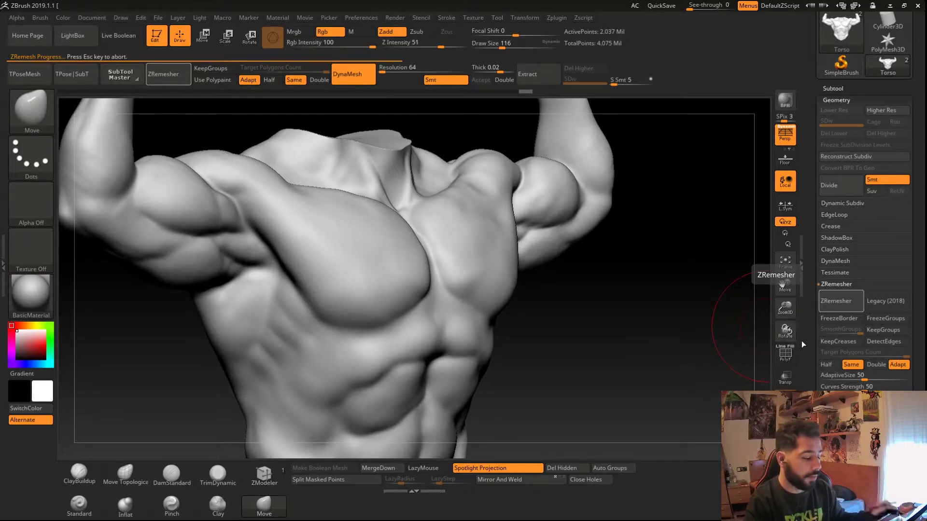
right_click_drag(304, 331, 263, 277, "ctrl")
mouse_move(333, 338)
right_mouse_down()
mouse_move(287, 344)
mouse_move(352, 401)
mouse_move(338, 361)
mouse_move(352, 383)
mouse_move(356, 356)
right_mouse_up()
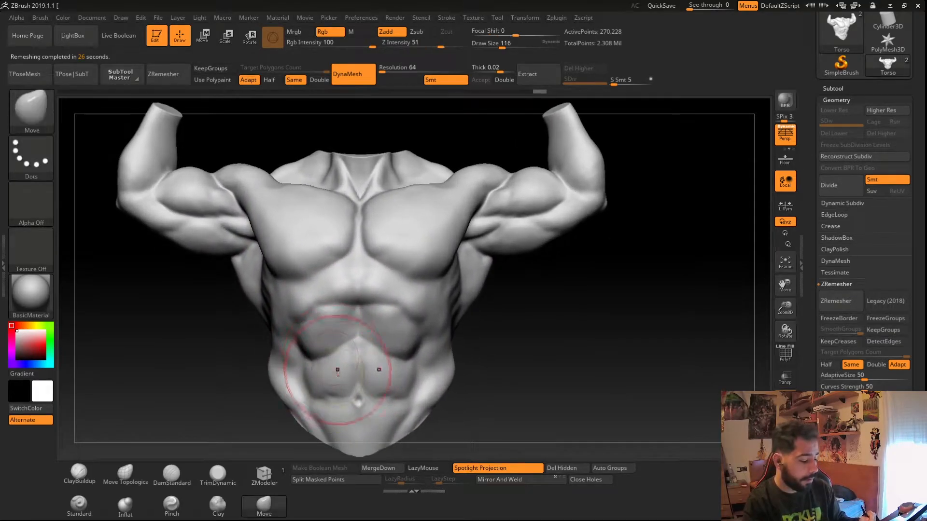
right_click_drag(356, 388, 371, 350, "ctrl")
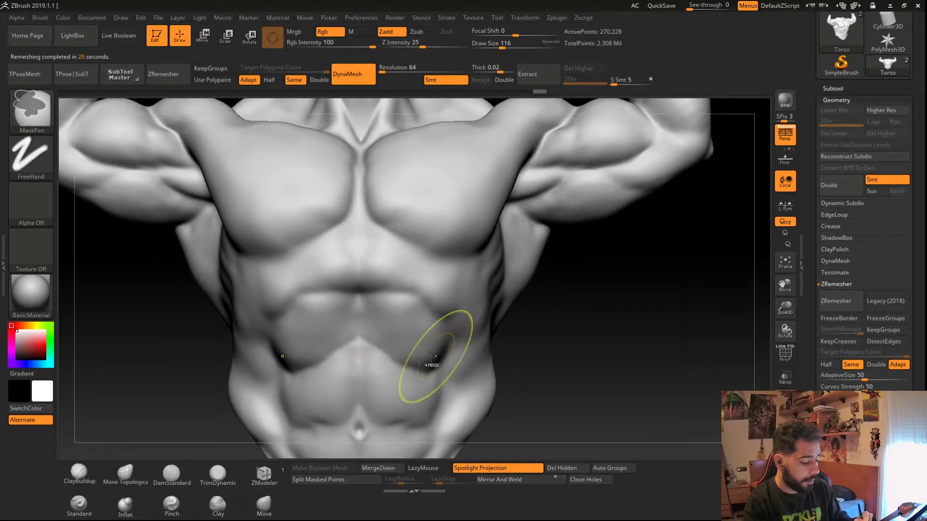
- Toggle between the original and remeshed torso with undo and redo, ending on the original mesh
key("ctrl+z")
key("ctrl+shift+z")
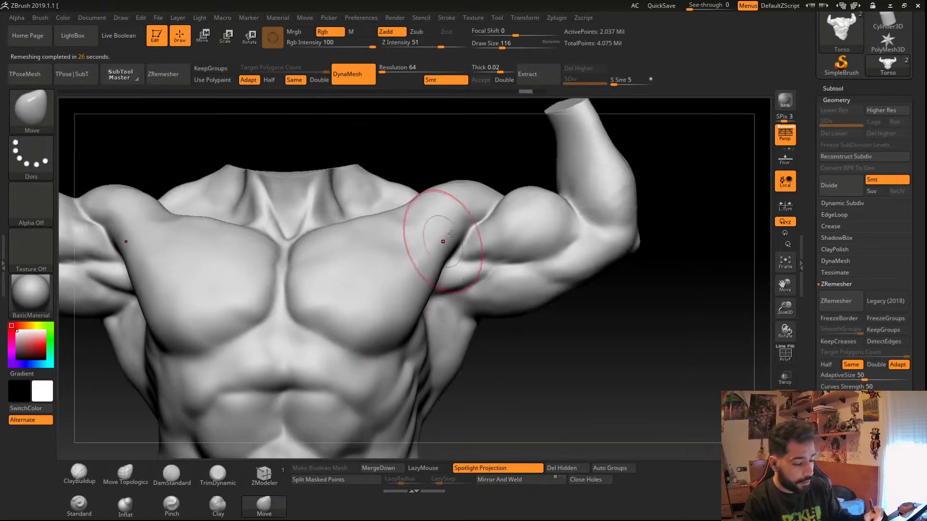
key("ctrl+z")
key("ctrl+shift+z")
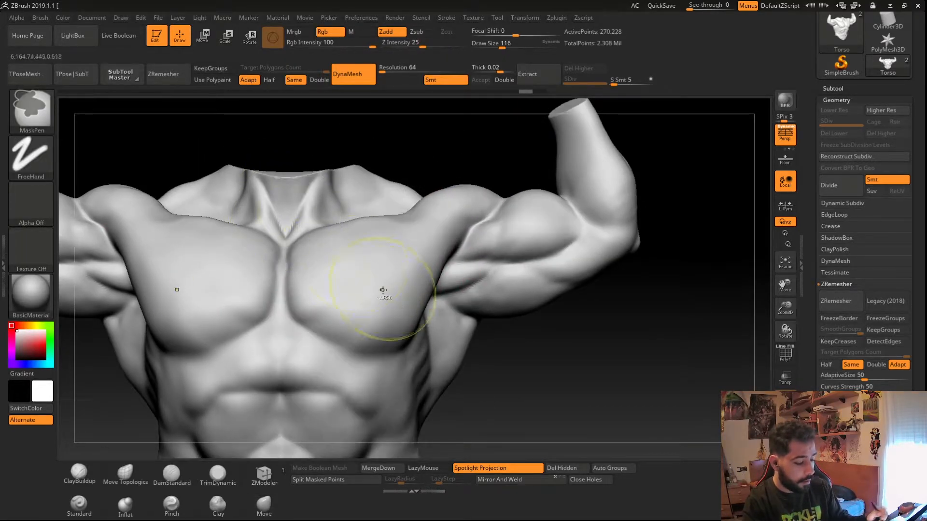
right_click_drag(371, 280, 342, 279, "ctrl")
key("ctrl+z")
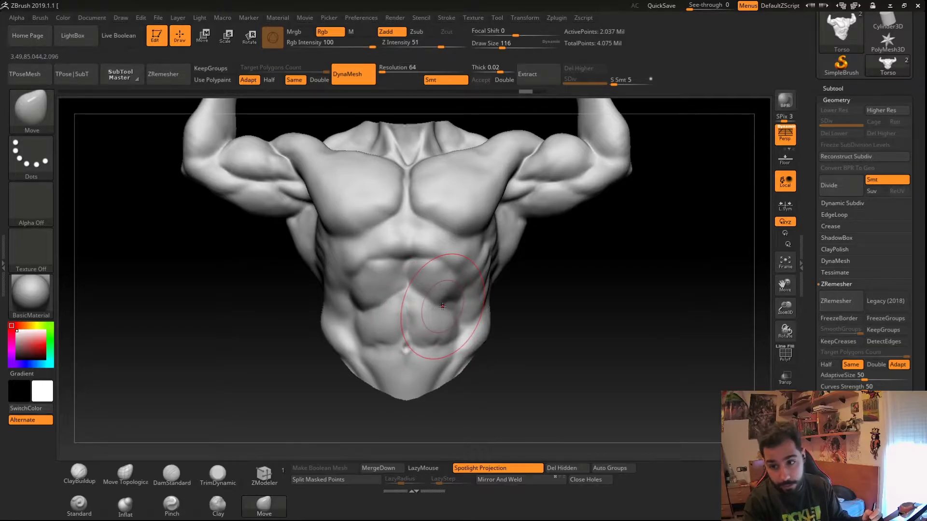
- Run ZRemesher on the Torso subtool again and view its new topology up close with polyframe on
left_click(827, 303)
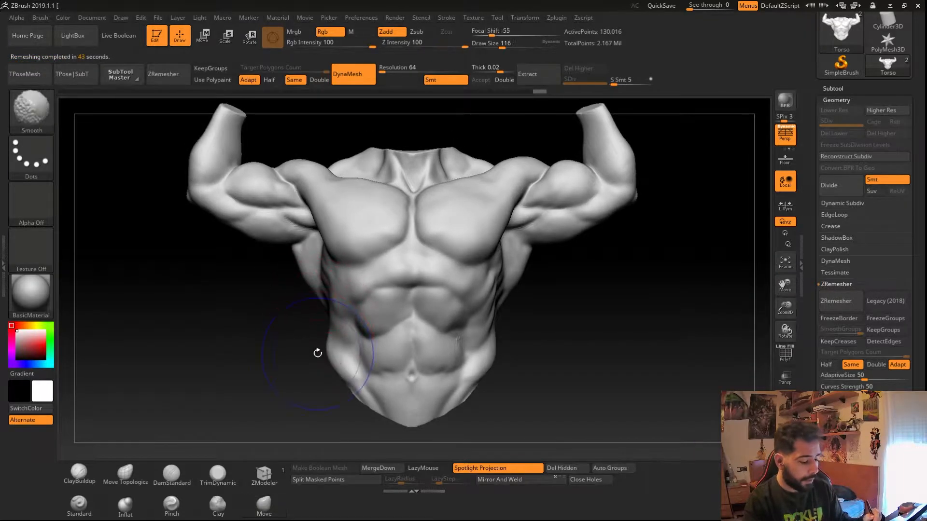
key("shift+f")
left_click_drag(317, 356, 428, 264)
scroll(429, 265, "up", 5)
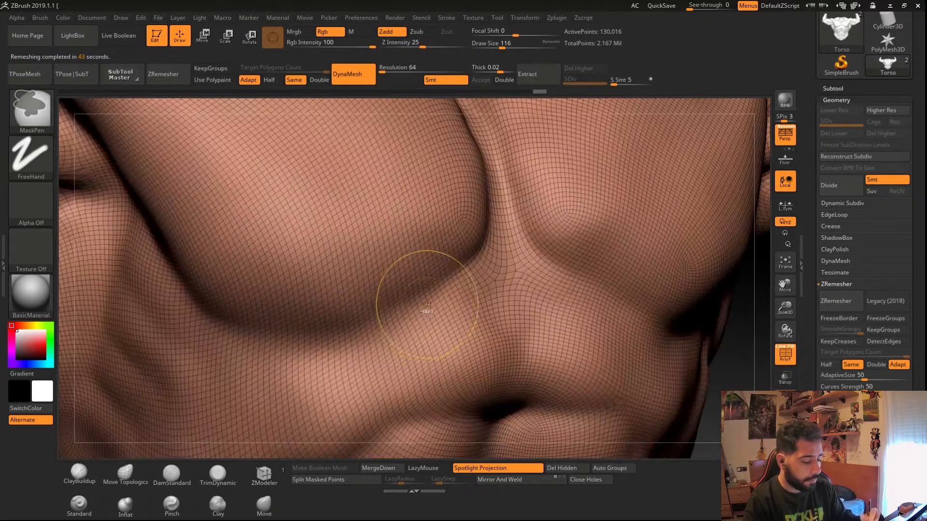
- Compare the remeshed and original wireframes by undoing and redoing, ending on the original mesh
key("b")
key("m")
key("v")
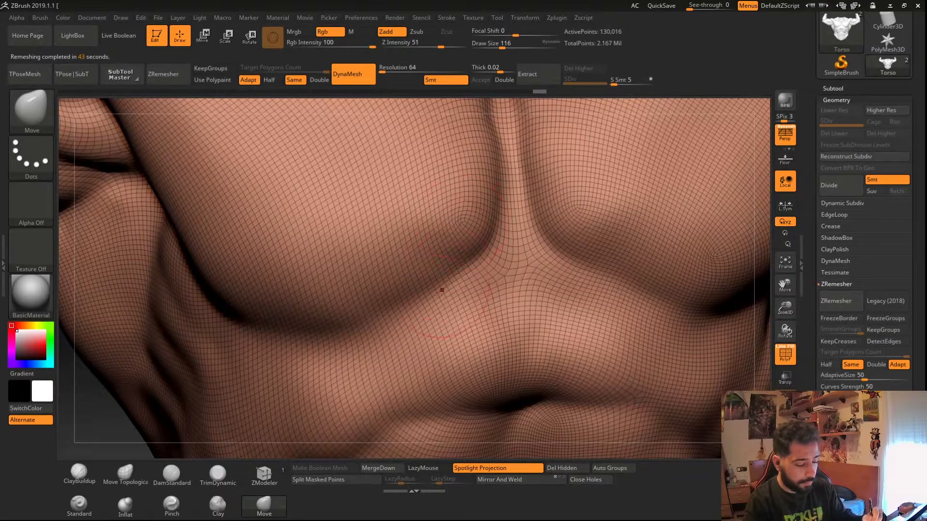
scroll(365, 387, "down", 5)
left_click_drag(365, 387, 337, 346)
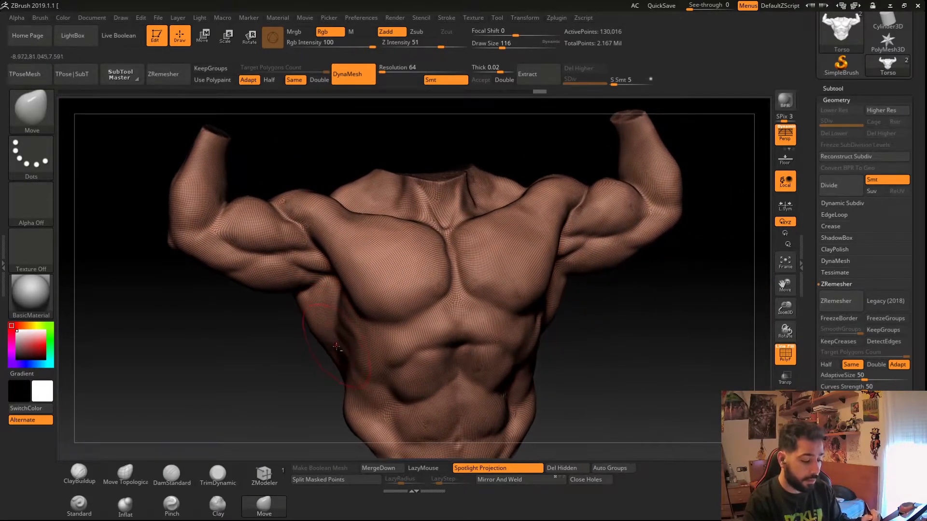
mouse_move(357, 369)
right_mouse_down("ctrl")
mouse_move(389, 337)
mouse_move(385, 349)
right_mouse_up("ctrl")
key("ctrl+z")
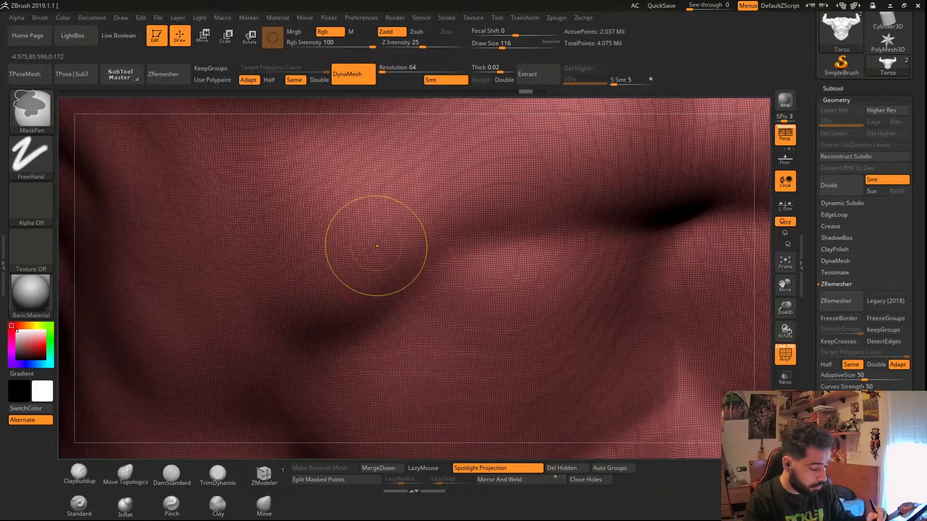
right_click_drag(376, 247, 392, 313, "ctrl")
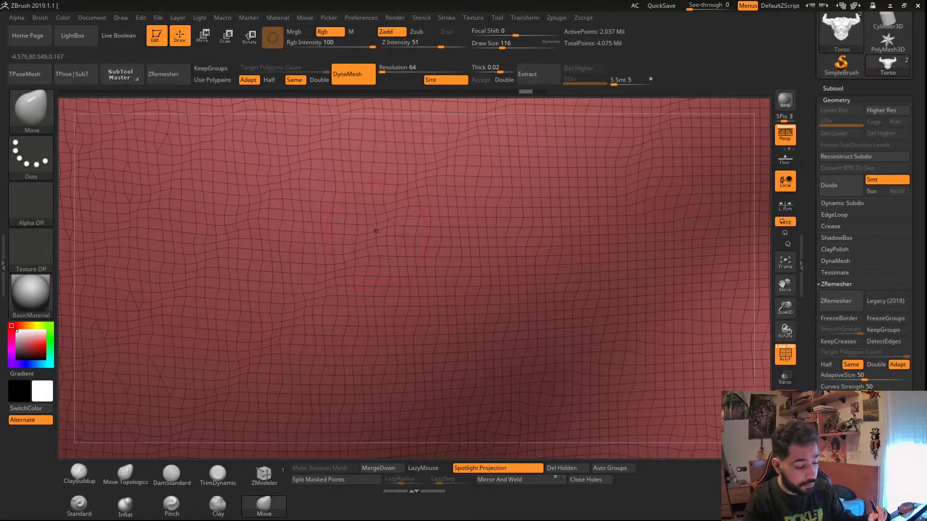
key("ctrl+shift+z")
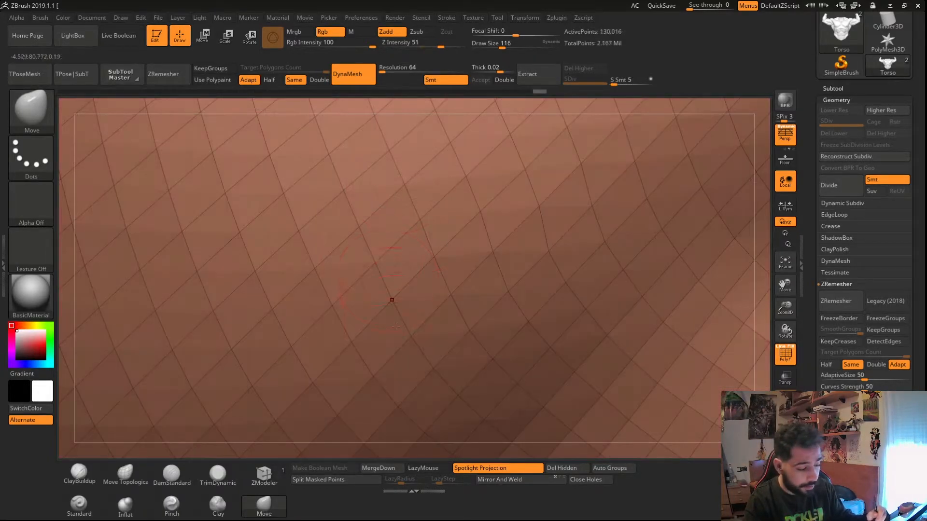
right_click_drag(397, 323, 283, 307, "ctrl")
key("ctrl+z")
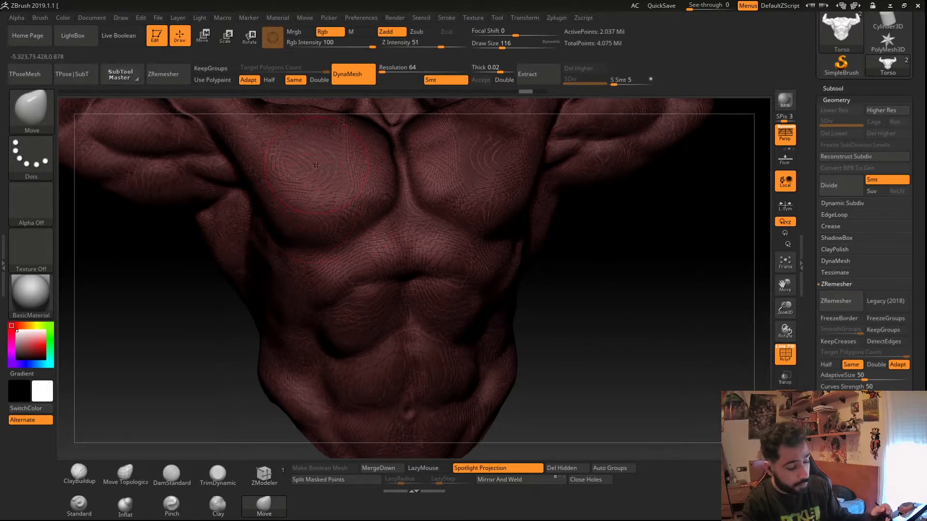
- Turn off ZRemesher's Same polygon count option and set AdaptiveSize to 42
left_click(851, 365)
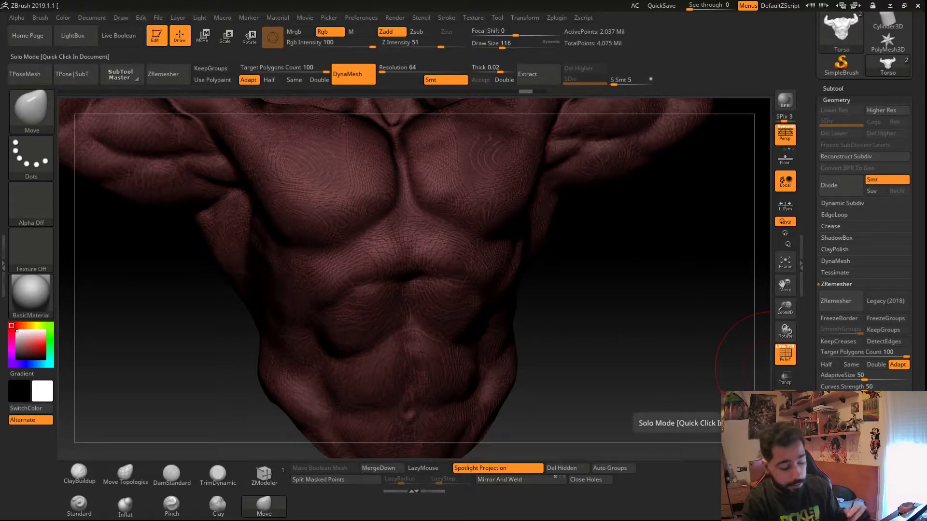
left_click_drag(864, 377, 856, 376)
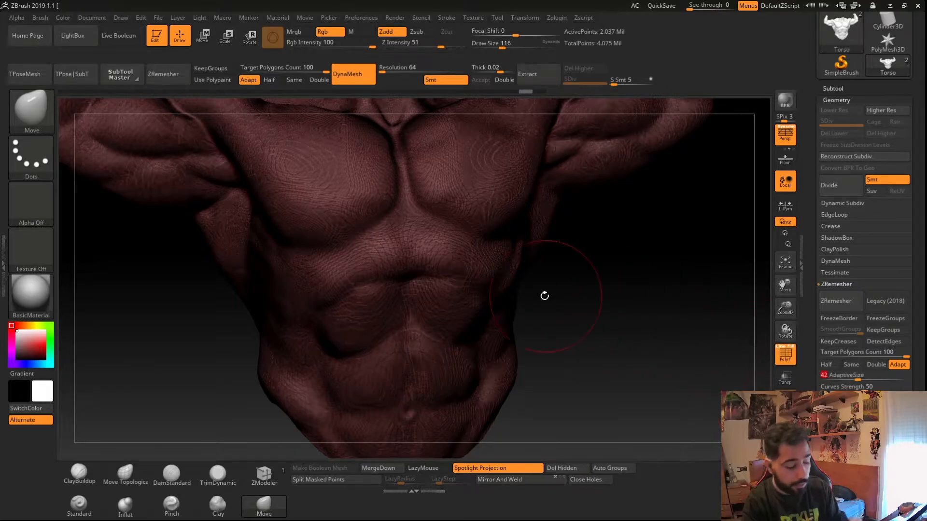
left_click_drag(544, 294, 565, 304)
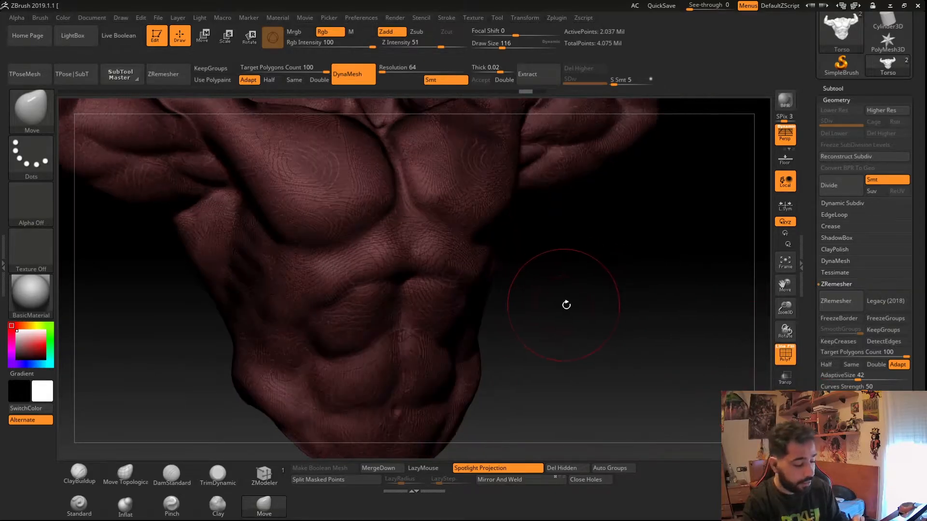
- Run ZRemesher on the torso with AdaptiveSize 42 and orbit around the resulting topology
left_click(163, 74)
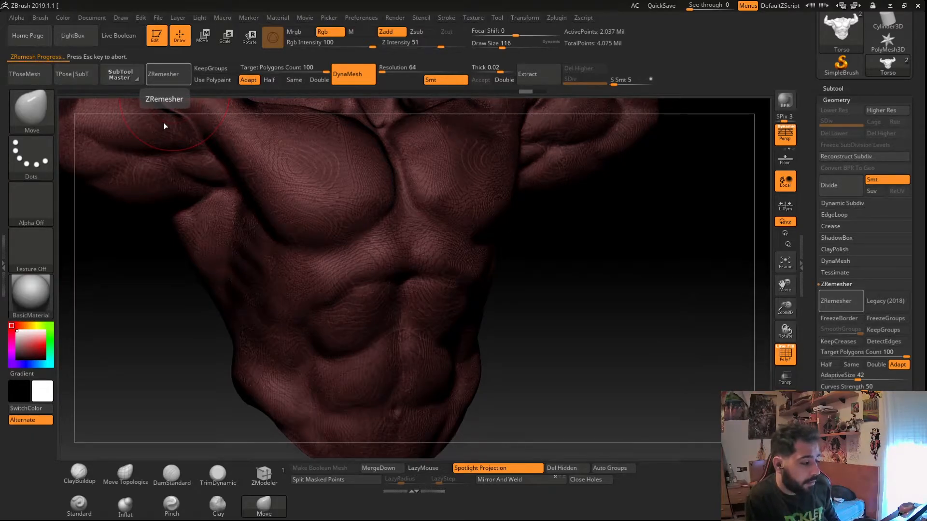
mouse_move(680, 381)
right_mouse_down()
mouse_move(704, 378)
mouse_move(671, 379)
right_mouse_up()
right_click_drag(311, 372, 271, 350, "ctrl")
mouse_move(297, 396)
right_mouse_down("alt")
mouse_move(296, 343)
mouse_move(306, 355)
mouse_move(260, 373)
mouse_move(264, 350)
mouse_move(263, 358)
mouse_move(294, 345)
right_mouse_up("alt")
mouse_move(294, 345)
right_mouse_down("ctrl")
mouse_move(295, 323)
mouse_move(260, 344)
mouse_move(285, 396)
mouse_move(303, 355)
mouse_move(359, 316)
right_mouse_up("ctrl")
right_click_drag(359, 316, 371, 407, "ctrl")
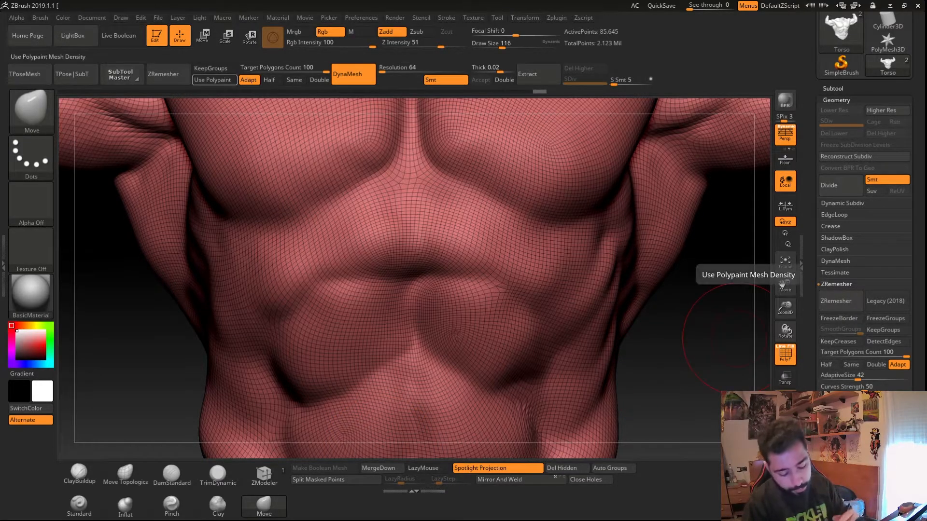
- Set ZRemesher's Target Polygons Count to 10.82054 and undo the last remesh
left_click_drag(841, 356, 847, 357)
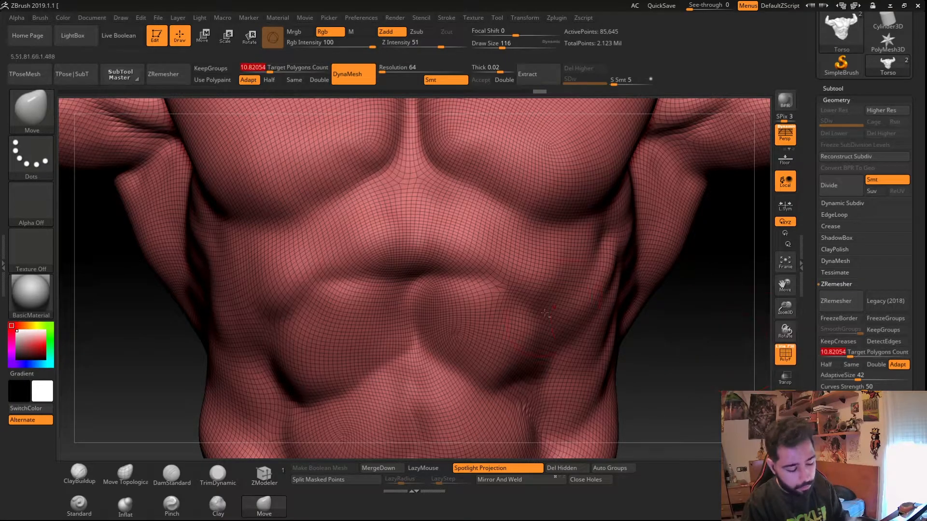
right_click_drag(487, 326, 363, 290, "ctrl")
key("ctrl+z")
- Set AdaptiveSize to 11 and run ZRemesher on the torso again
left_click_drag(852, 376, 831, 381)
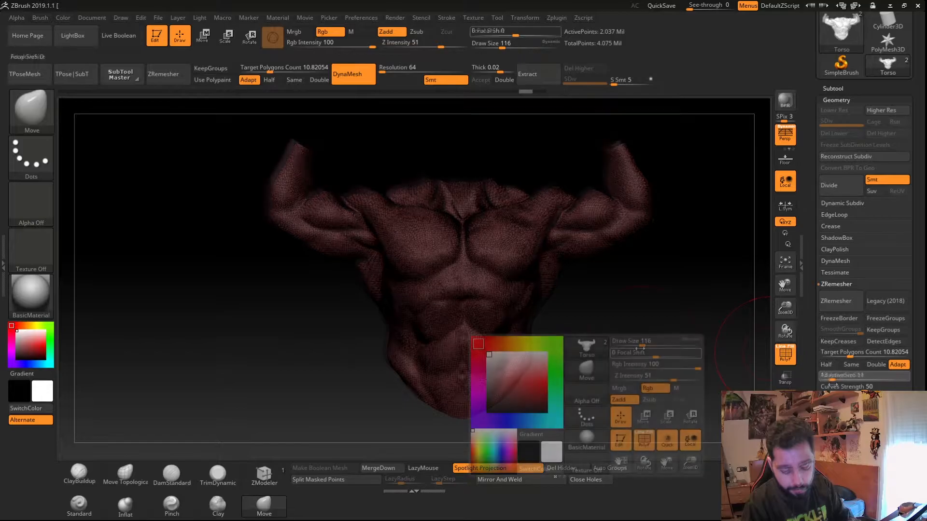
left_click(827, 304)
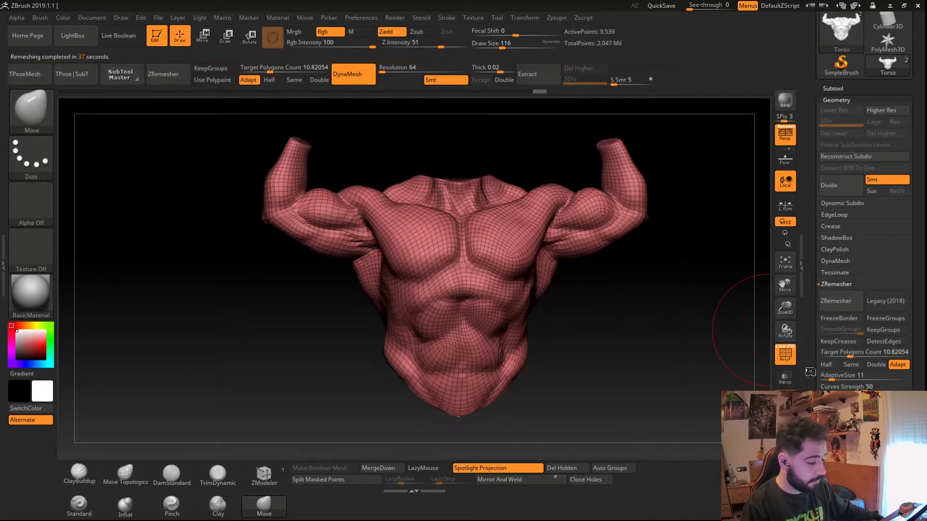
left_click_drag(296, 391, 446, 321)
- Turn off polyframe and inspect the remeshed torso's surface up close from several angles
key("shift+f")
left_click_drag(312, 357, 333, 316)
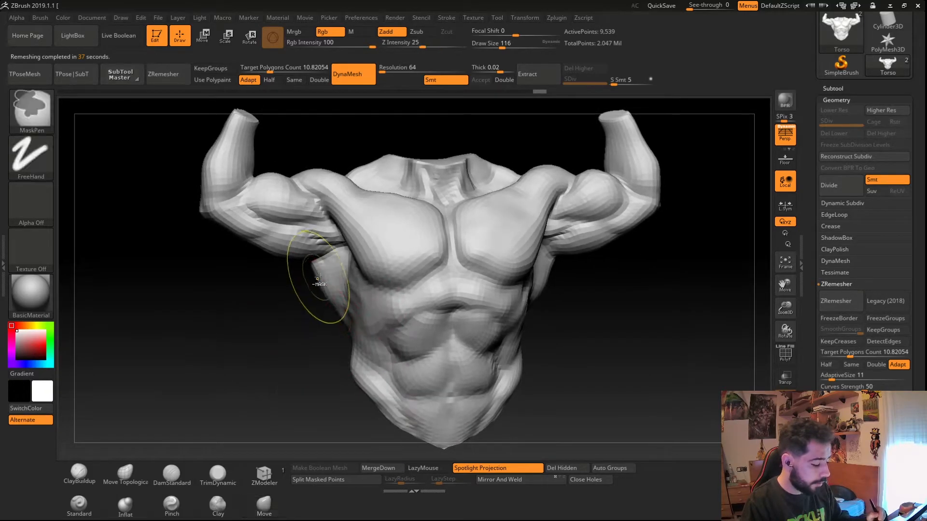
right_click_drag(319, 280, 316, 277, "ctrl")
key("f")
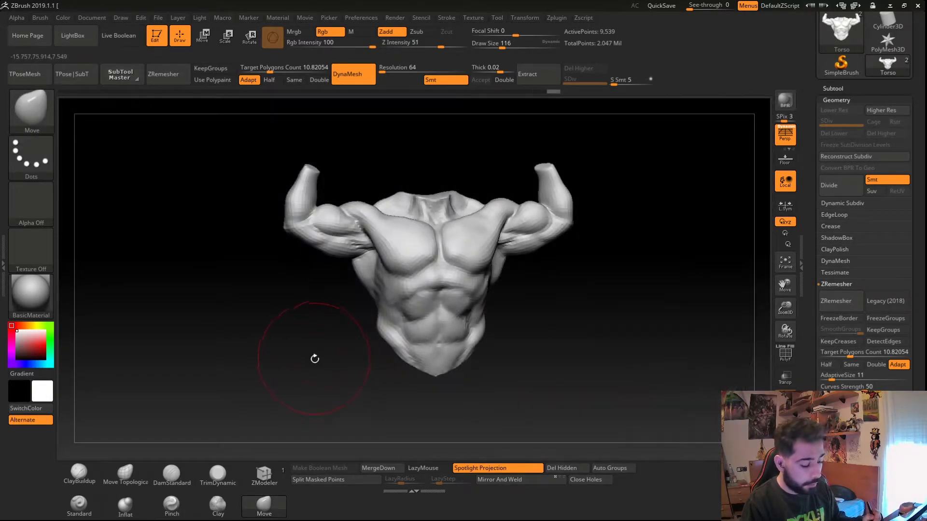
left_click_drag(369, 367, 335, 377)
left_click_drag(365, 282, 391, 366)
key("ctrl")
right_click_drag(412, 272, 412, 311, "ctrl")
left_click_drag(410, 310, 400, 297)
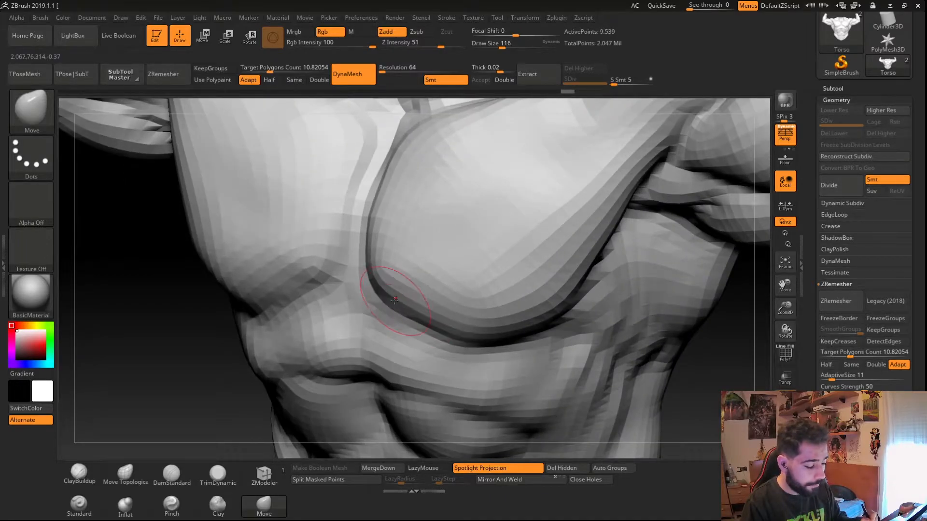
left_click_drag(198, 333, 282, 351)
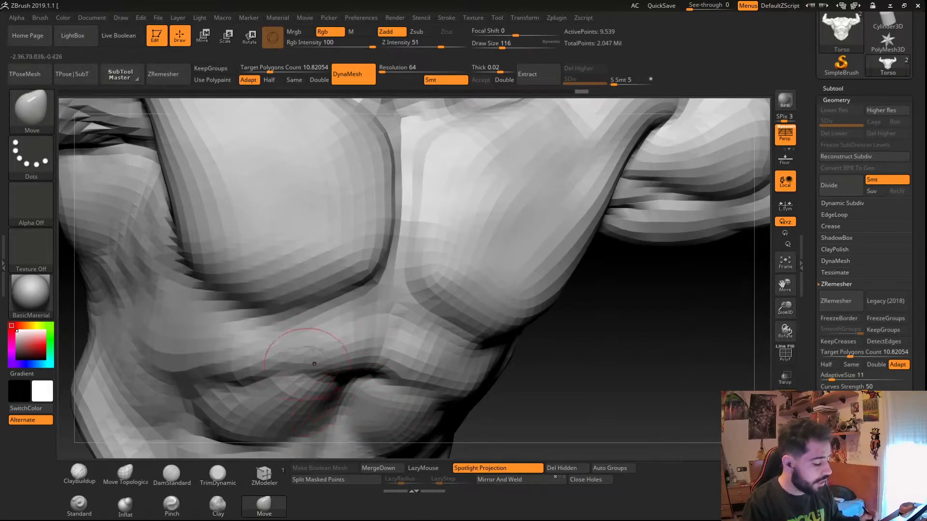
mouse_move(342, 367)
right_mouse_down("ctrl")
mouse_move(251, 302)
mouse_move(290, 358)
right_mouse_up("ctrl")
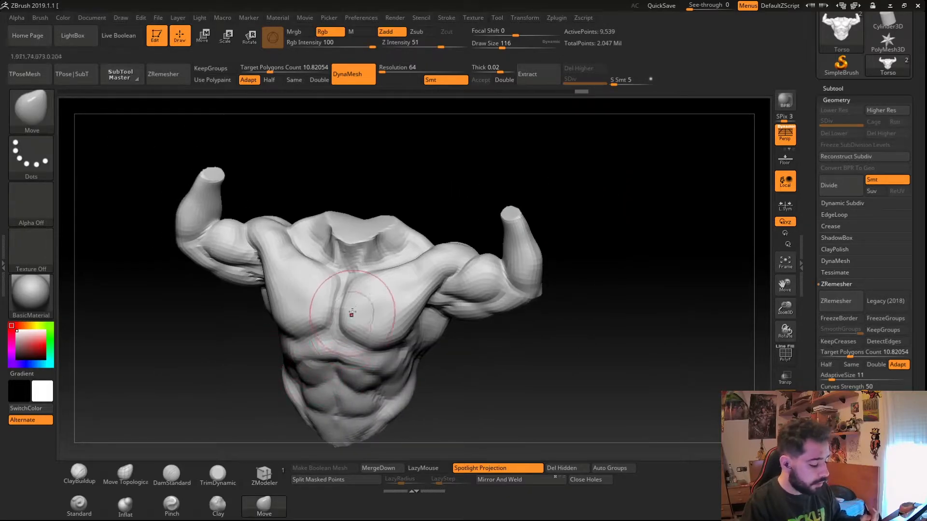
right_click_drag(341, 300, 336, 316)
right_click_drag(358, 392, 344, 417)
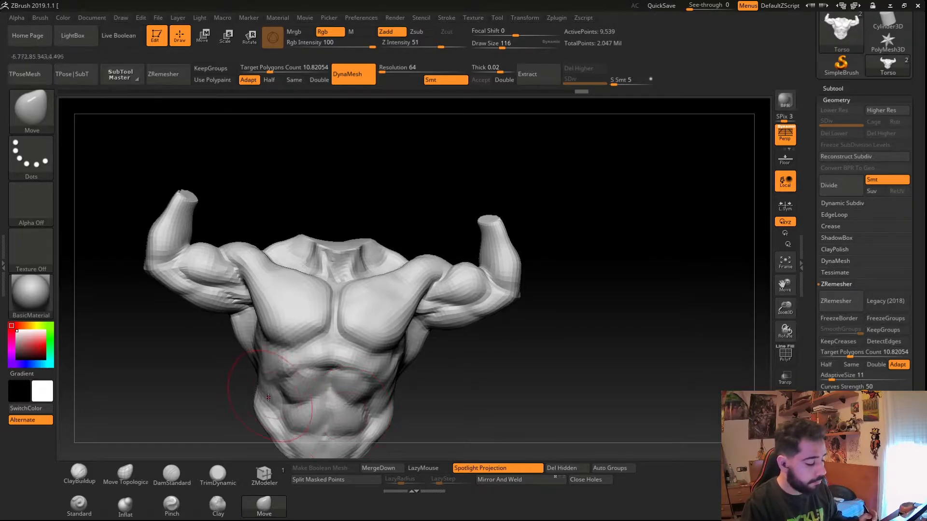
right_click_drag(282, 376, 307, 321, "alt")
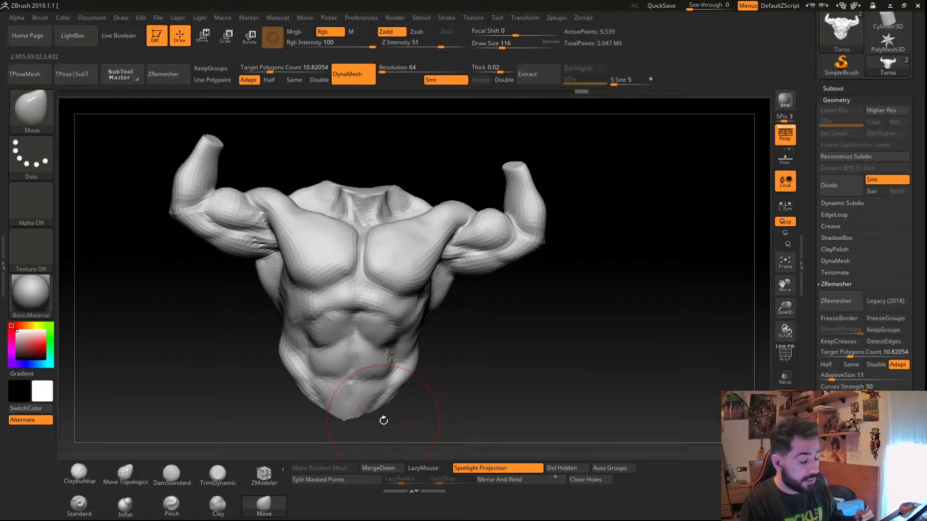
right_click_drag(315, 352, 345, 348, "shift")
- Open the Subtool list and subdivide the remeshed torso twice
left_click(833, 89)
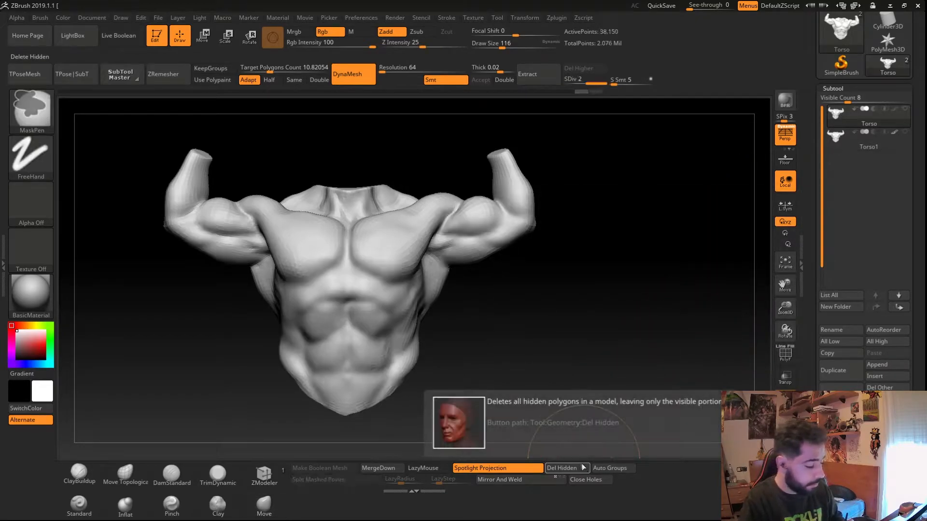
key("ctrl+d")
left_click_drag(205, 338, 234, 332)
key("ctrl+d")
- Switch between the Torso1 and Torso subtools and compare their surfaces from several angles
left_click(838, 138)
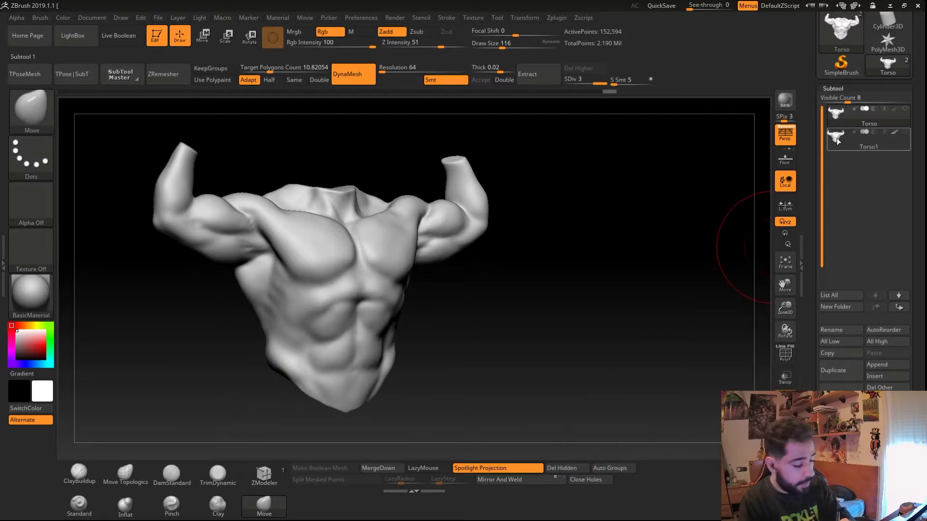
right_click_drag(287, 272, 270, 332, "ctrl")
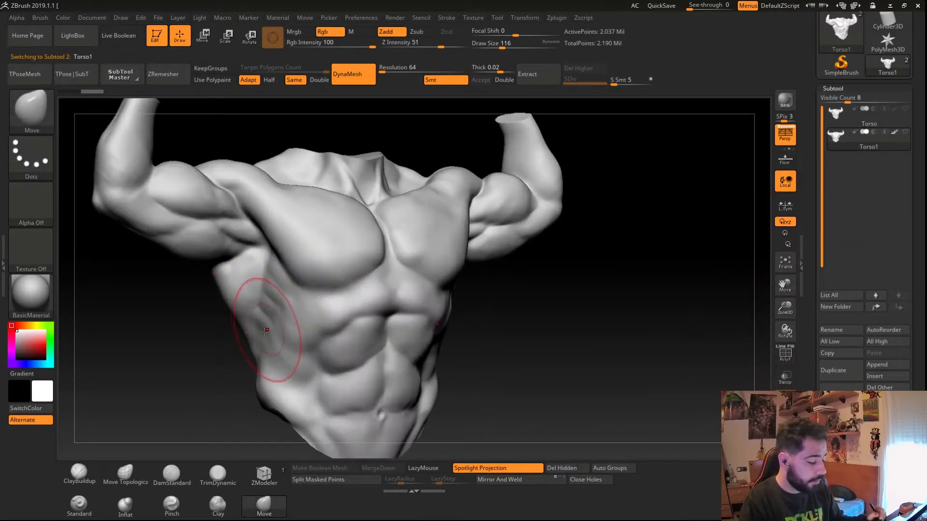
right_click_drag(386, 336, 299, 370)
right_click_drag(555, 152, 551, 205, "alt")
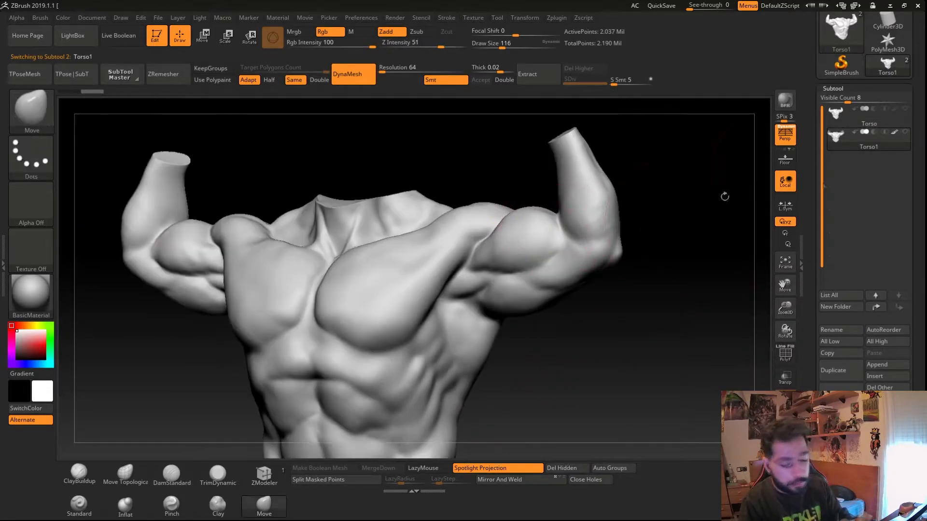
right_click_drag(407, 292, 357, 286, "alt")
left_click(859, 116)
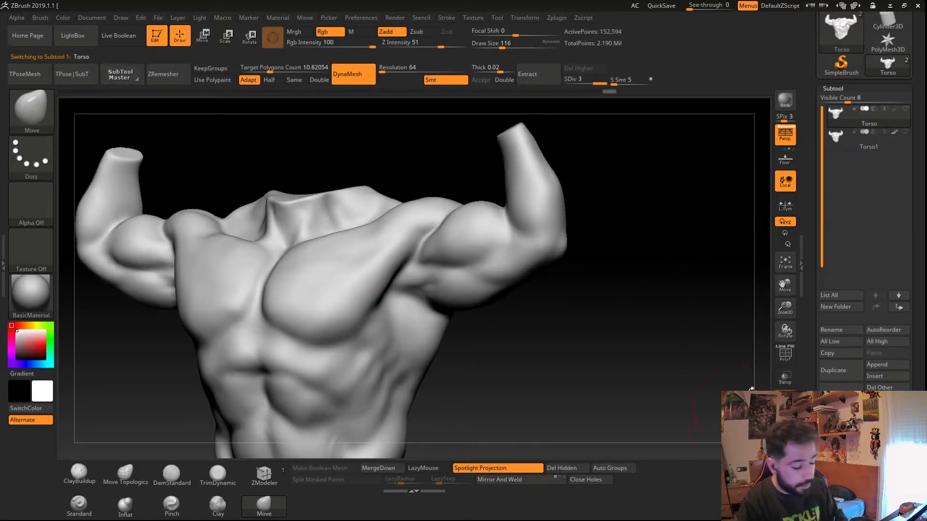
right_click_drag(573, 230, 550, 219, "ctrl")
mouse_move(566, 252)
right_mouse_down()
mouse_move(553, 240)
mouse_move(302, 274)
mouse_move(304, 335)
mouse_move(305, 324)
mouse_move(319, 325)
mouse_move(296, 243)
mouse_move(323, 251)
right_mouse_up()
right_click_drag(322, 251, 310, 234, "ctrl")
right_click_drag(333, 271, 302, 232)
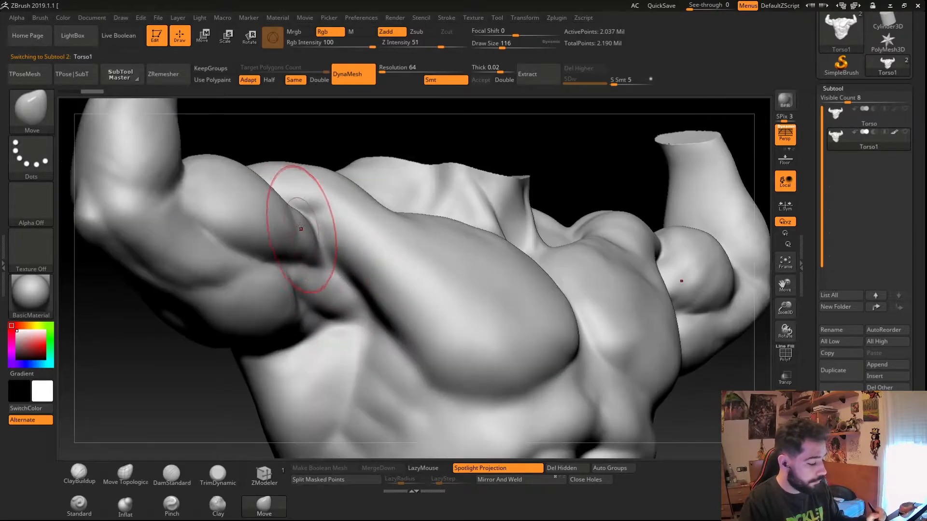
mouse_move(330, 305)
right_mouse_down()
mouse_move(317, 295)
mouse_move(353, 334)
mouse_move(346, 356)
mouse_move(314, 381)
mouse_move(308, 363)
right_mouse_up()
- Compare the Torso and Torso1 subtools with polyframe toggled on each
left_click(834, 121)
key("f")
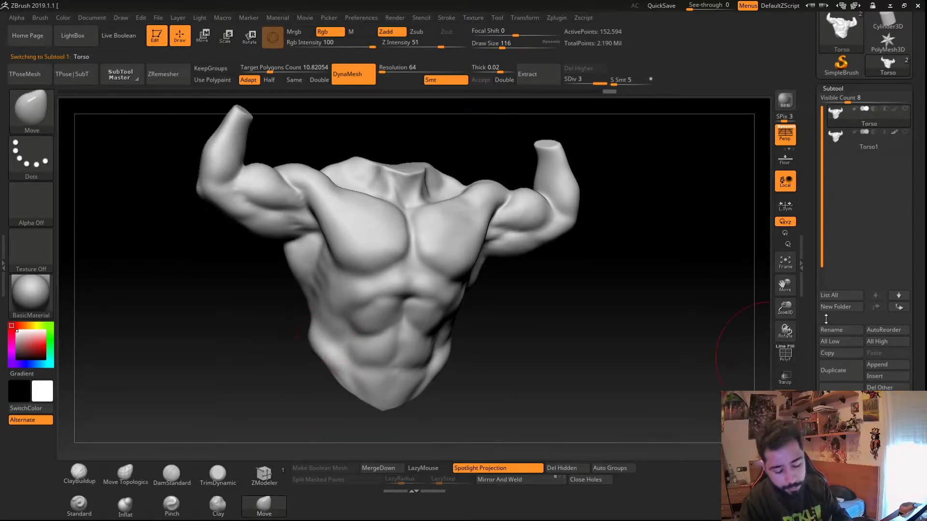
left_click_drag(826, 319, 826, 305)
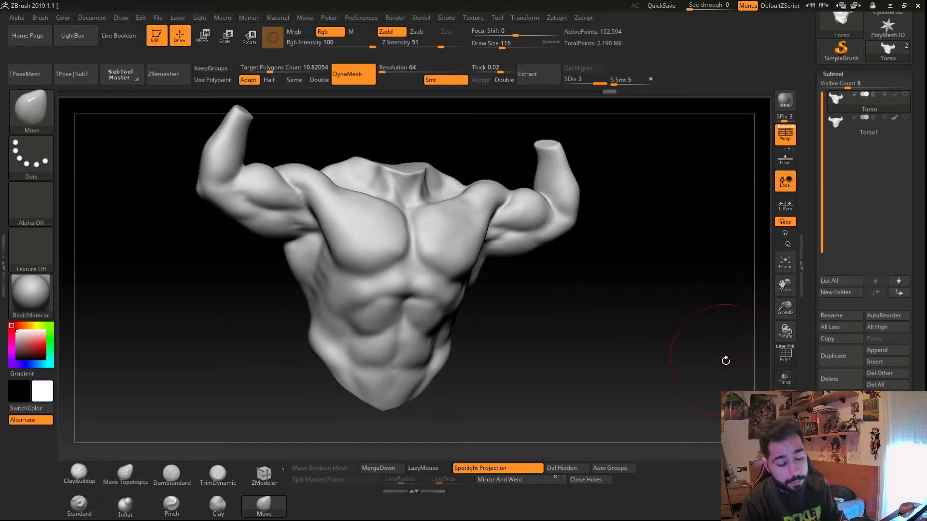
key("shift+f")
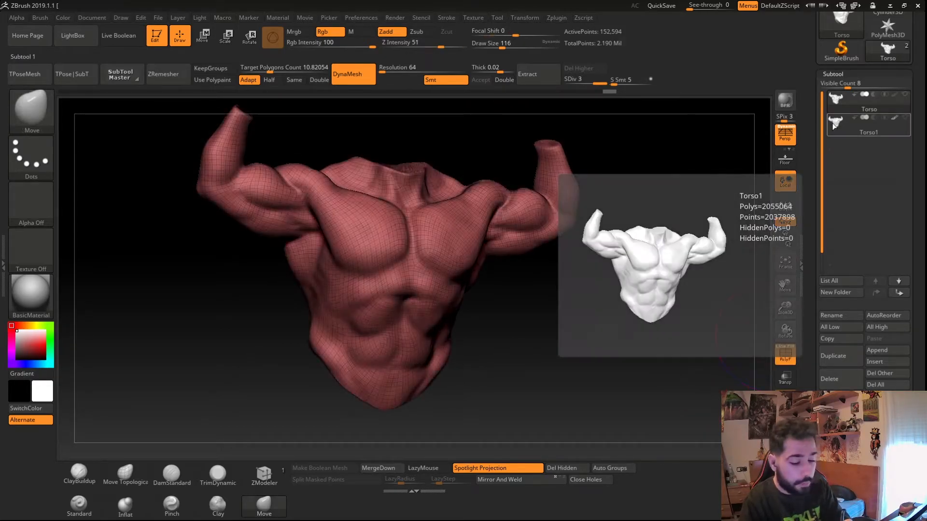
left_click(834, 128)
mouse_move(360, 245)
right_mouse_down("ctrl")
mouse_move(410, 362)
mouse_move(358, 291)
mouse_move(350, 246)
right_mouse_up("ctrl")
key("shift+f")
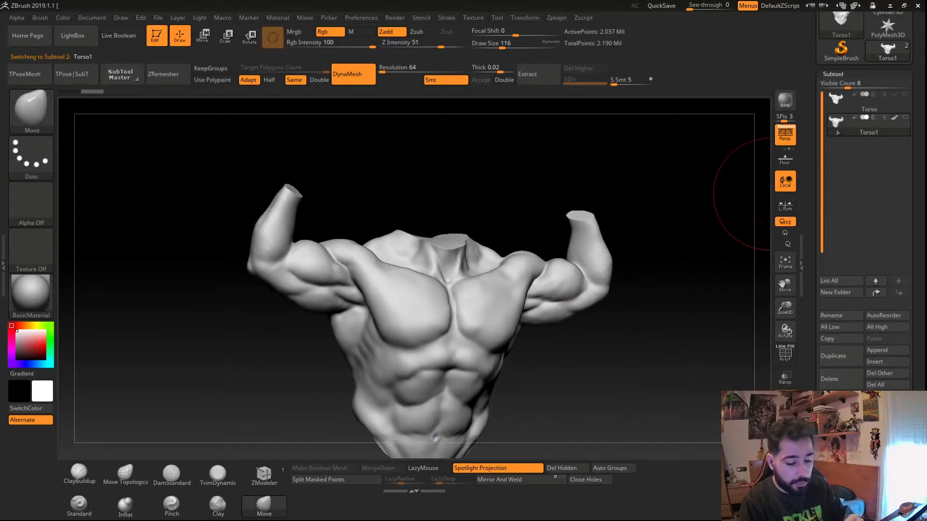
- Select the Torso subtool with polyframe on and compare its topology against Torso1 once more
left_click(836, 103)
right_click_drag(689, 352, 580, 280)
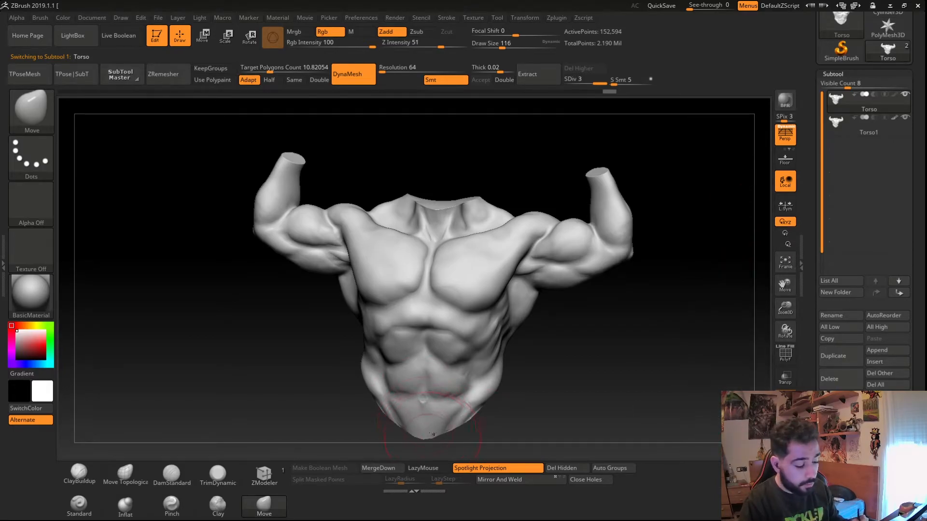
key("shift+f")
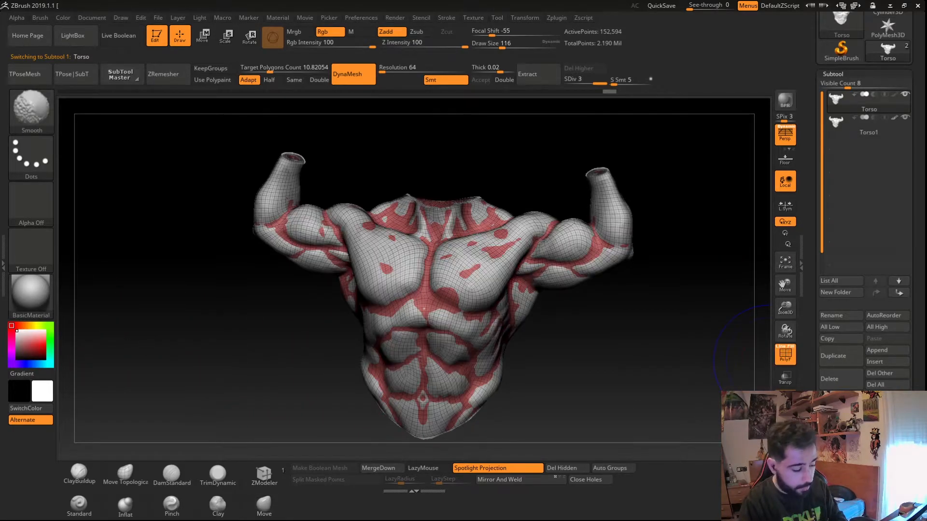
left_click_drag(494, 354, 308, 384)
left_click(835, 122)
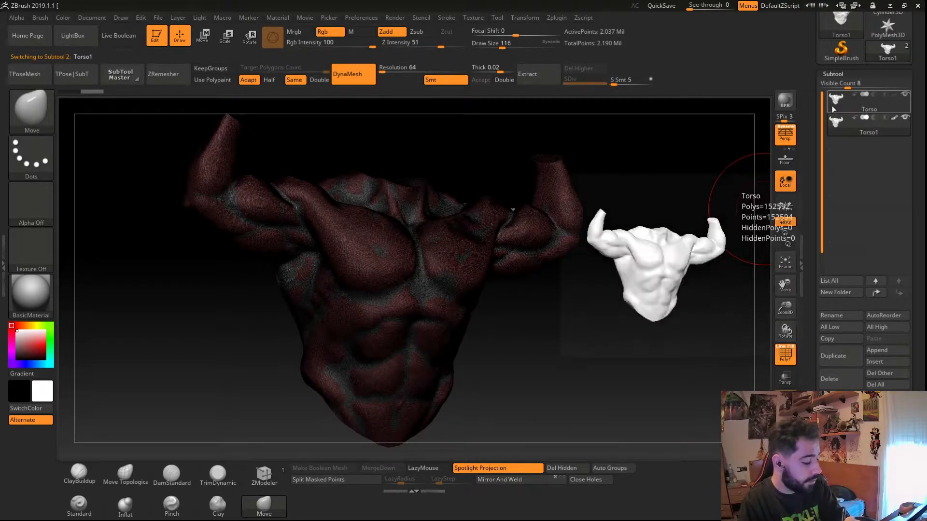
left_click(832, 106)
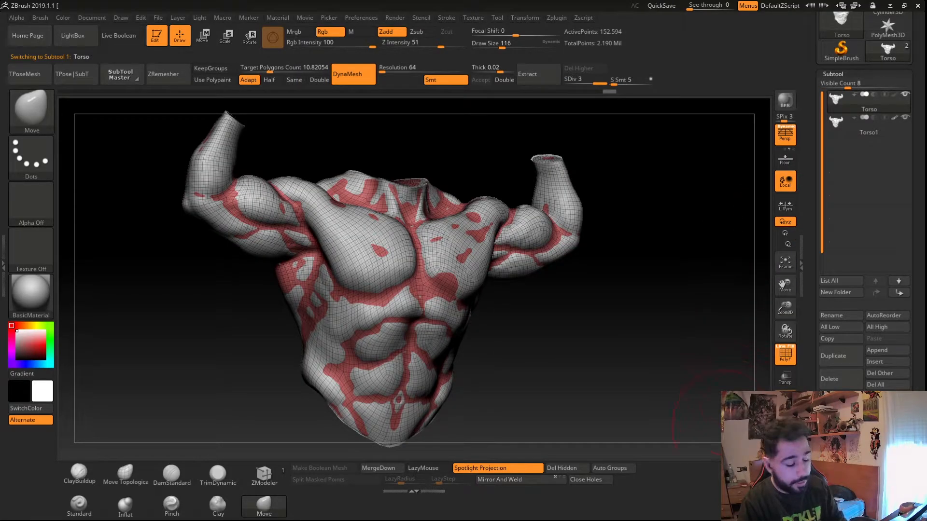
- Step the Torso subtool down to its lowest subdivision level and delete the higher levels
key("shift+d")
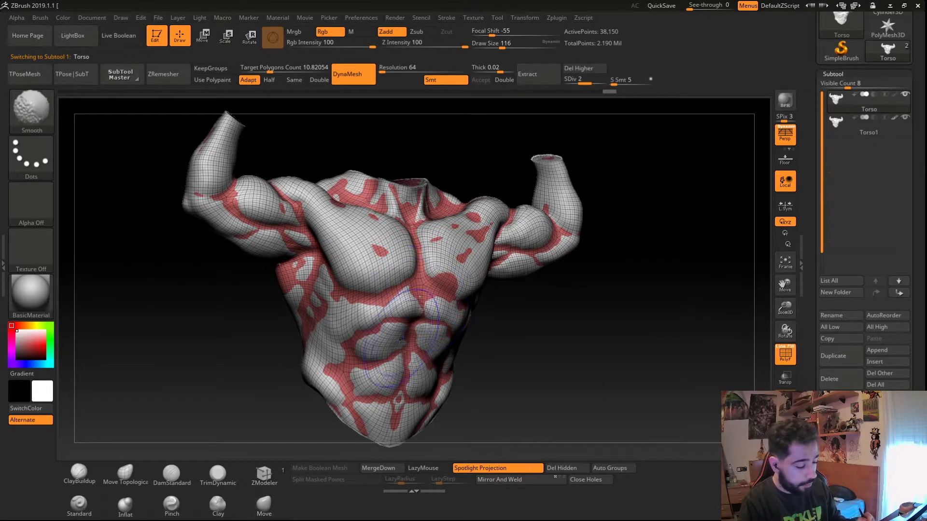
key("shift+d")
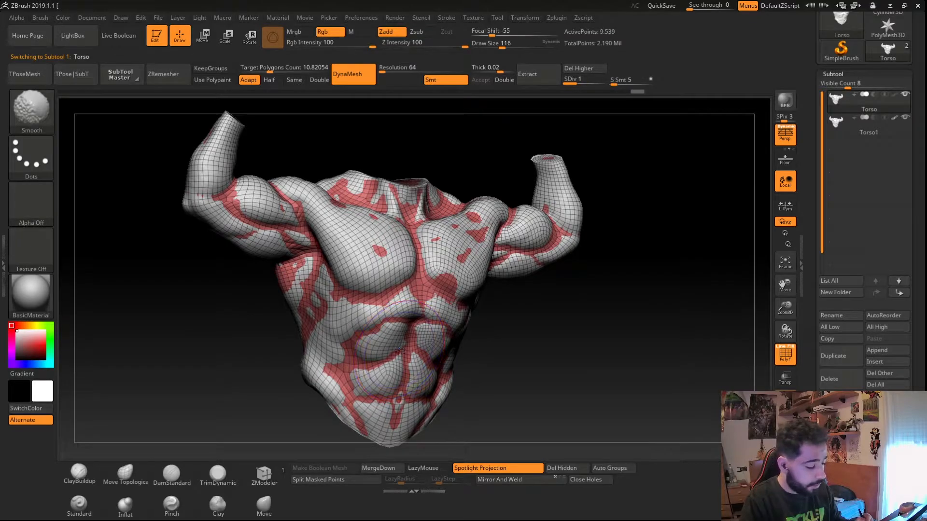
right_click_drag(359, 358, 373, 397)
right_click(372, 397)
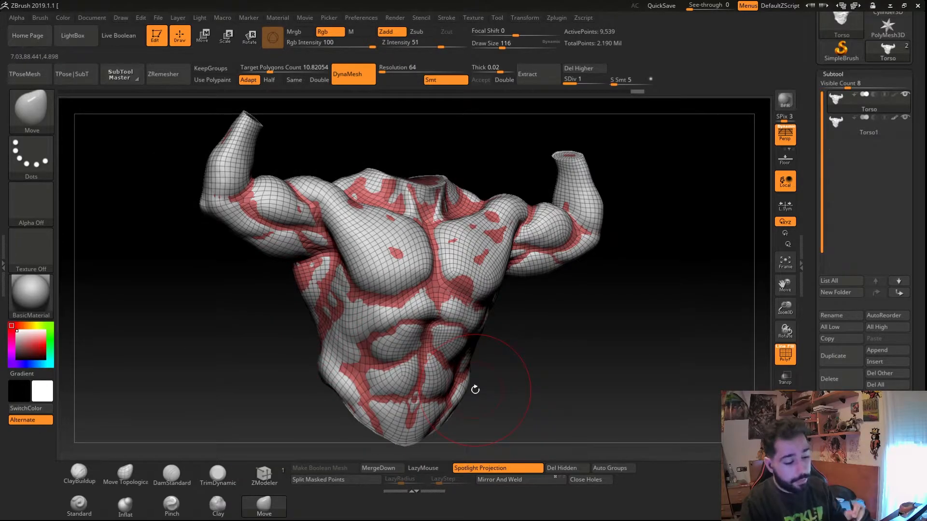
left_click(580, 68)
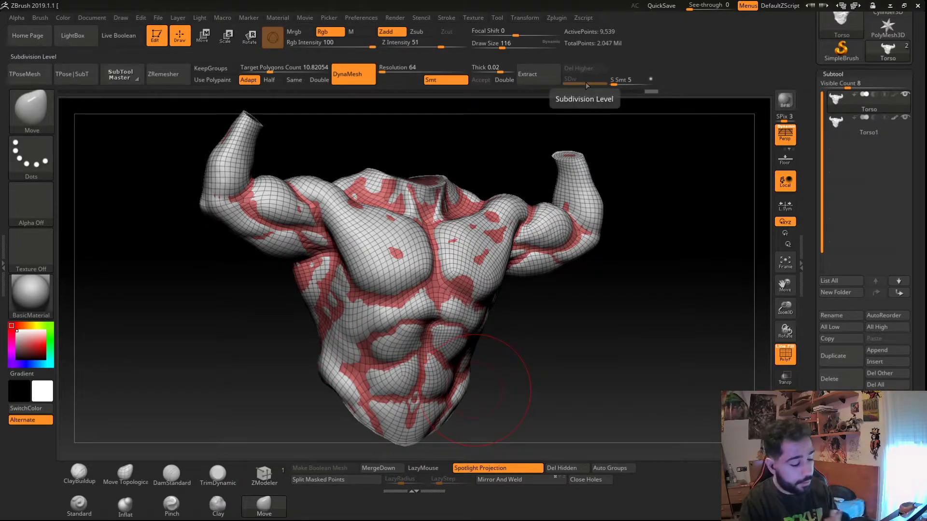
- Open the Geometry settings and add a subdivision level to the remeshed torso
left_click(833, 74)
left_click(826, 86)
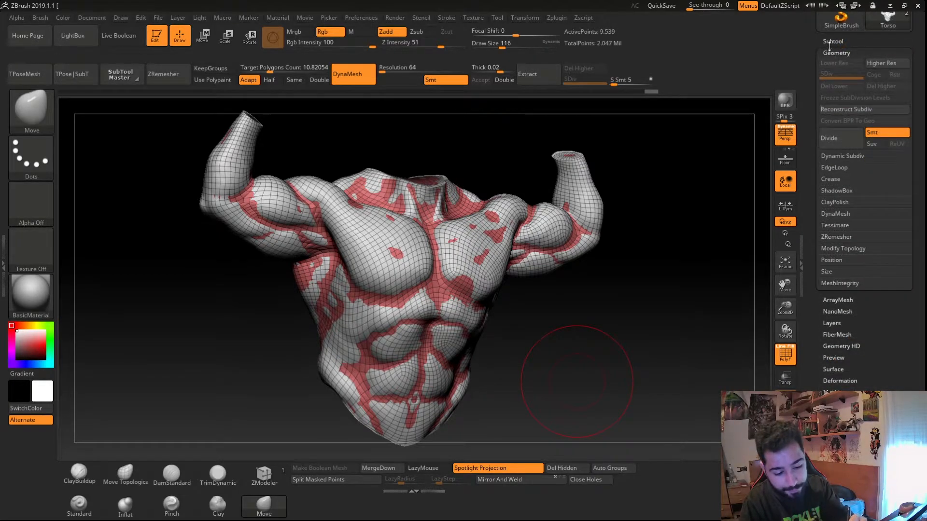
left_click(884, 63)
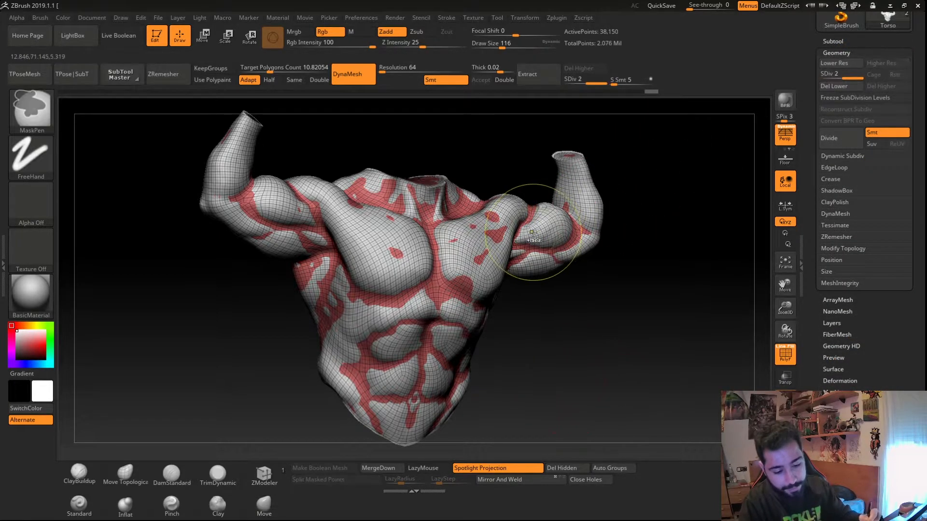
mouse_move(833, 77)
left_mouse_down()
mouse_move(857, 77)
mouse_move(826, 78)
left_mouse_up()
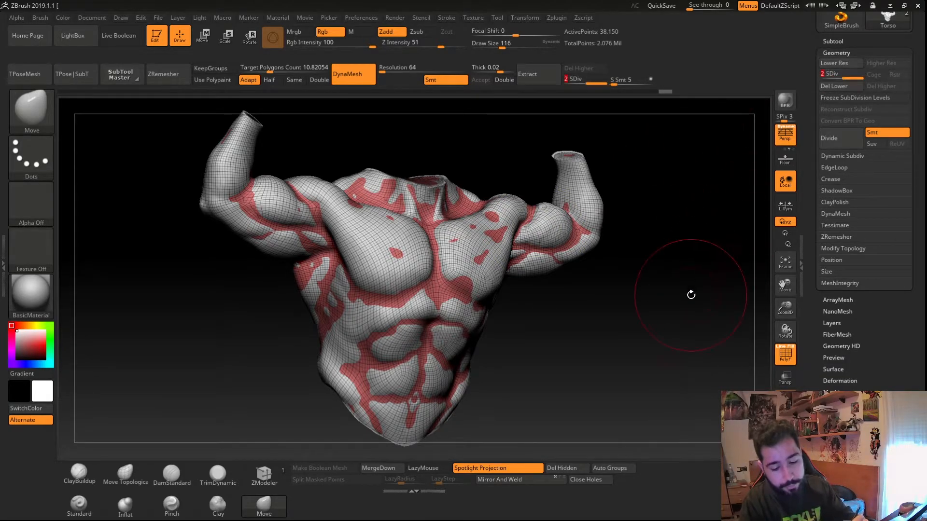
- Step up and down between the subdivision levels, then delete the higher level
key("d")
key("shift+d")
key("d")
key("shift+d")
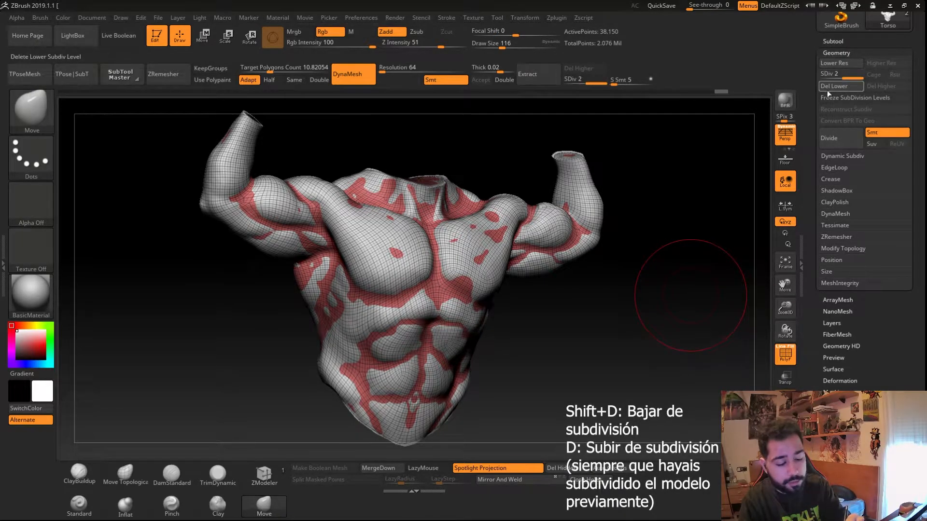
left_click(886, 87)
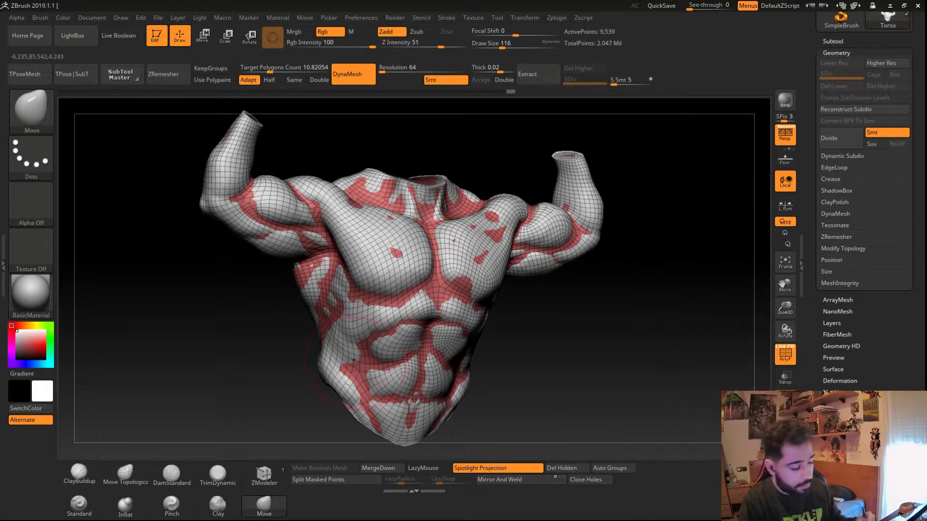
- Project all subtools so the remeshed torso takes on detail from the original sculpt, confirming the prompt
left_click_drag(381, 367, 351, 366)
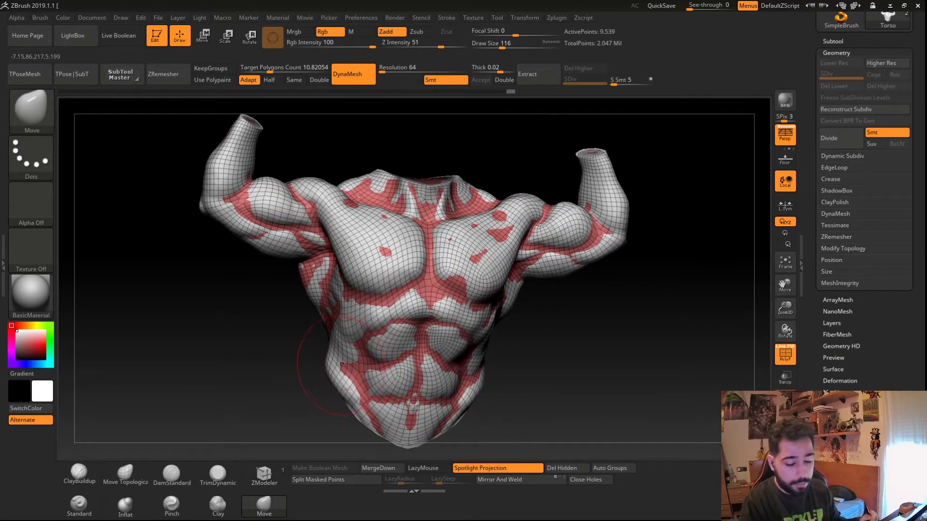
key("ctrl+z")
left_click(833, 41)
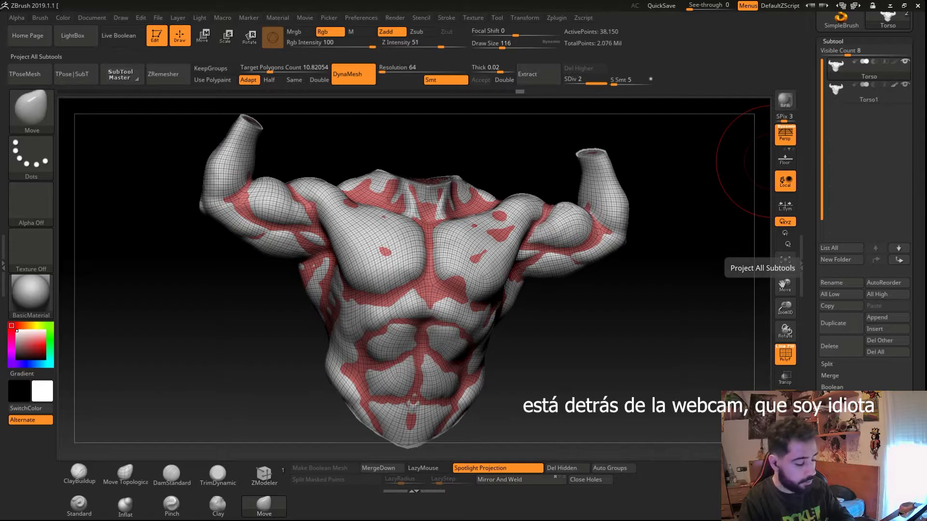
left_click(839, 426)
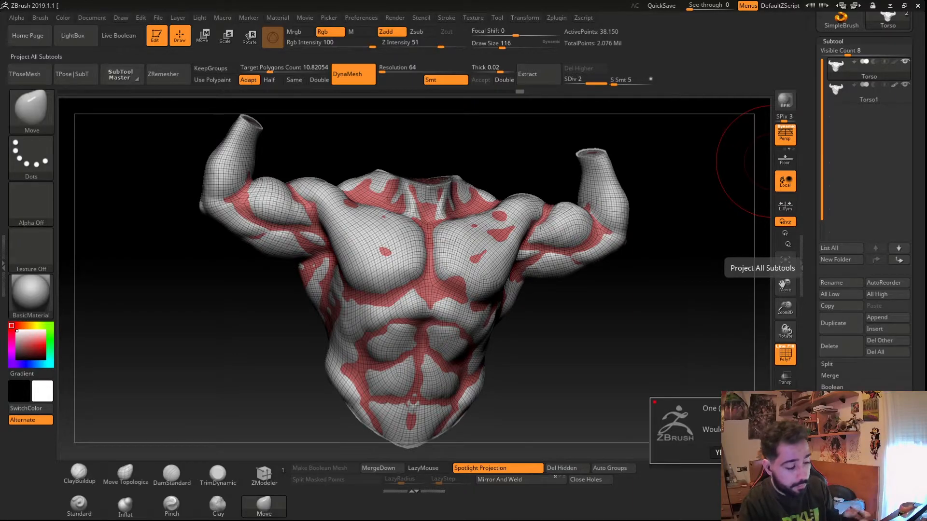
left_click(724, 452)
- Zoom in on the chest and abdomen to inspect the projected detail on the remeshed torso
mouse_move(332, 367)
right_mouse_down()
mouse_move(425, 365)
mouse_move(332, 366)
mouse_move(401, 394)
mouse_move(359, 392)
right_mouse_up()
mouse_move(367, 286)
right_mouse_down("ctrl")
mouse_move(425, 338)
mouse_move(412, 332)
right_mouse_up("ctrl")
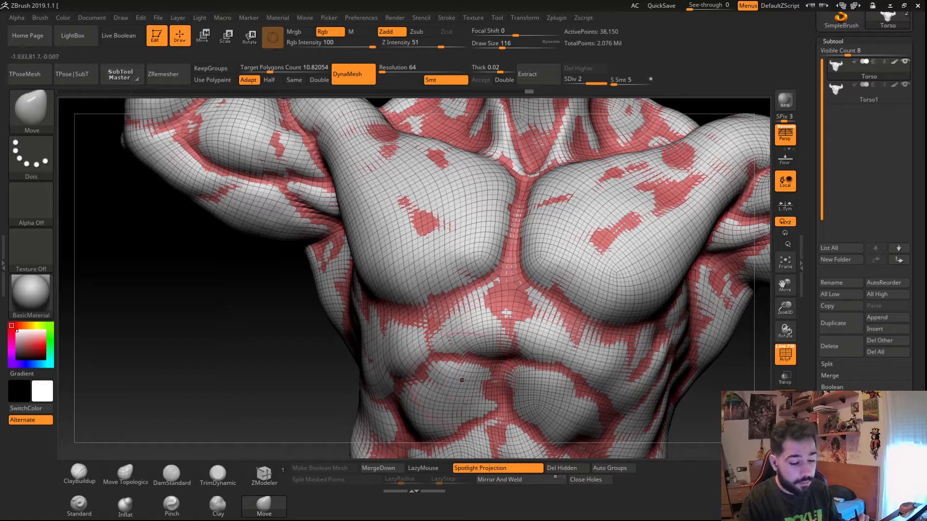
left_click_drag(292, 371, 390, 378)
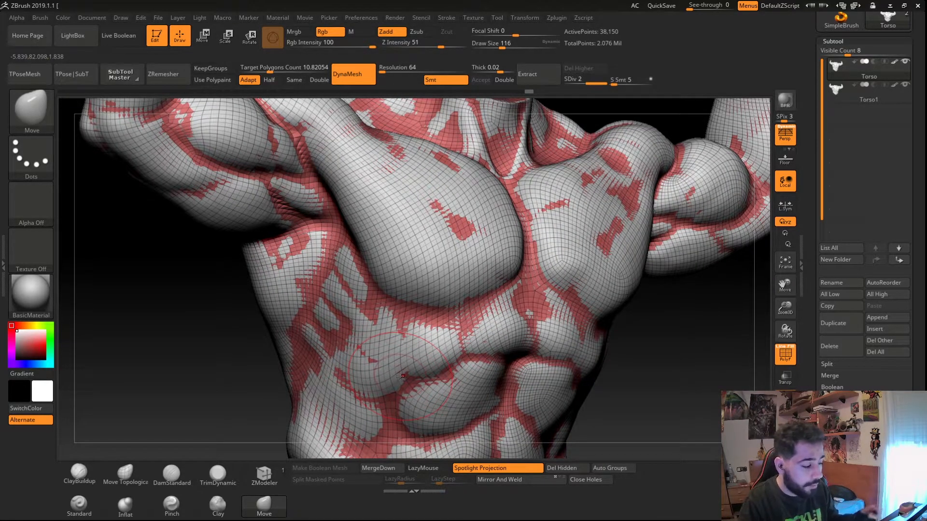
left_click_drag(373, 369, 361, 369)
right_click_drag(373, 377, 382, 410, "ctrl")
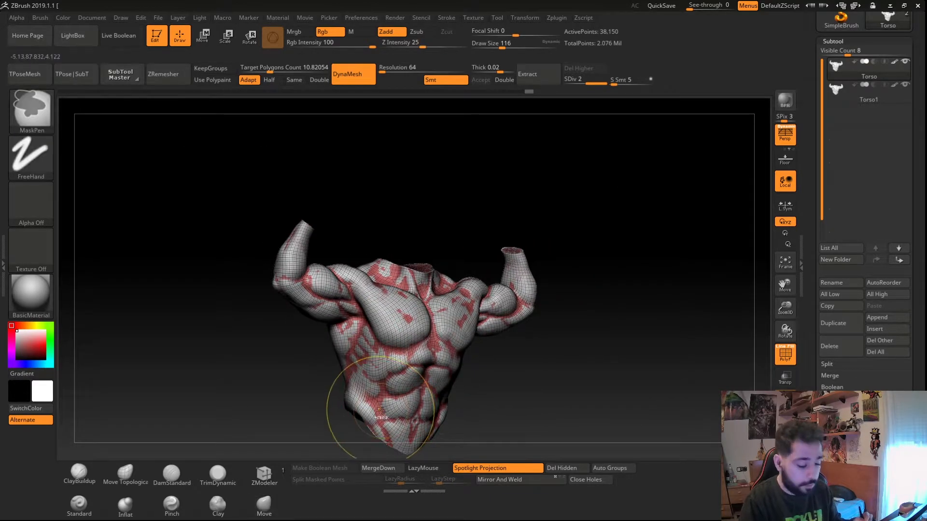
- Step the remeshed torso up to subdivision level 3 and turn off polyframe
key("d")
right_click_drag(712, 434, 664, 443)
left_click(778, 421)
left_click(778, 421)
left_click(778, 421)
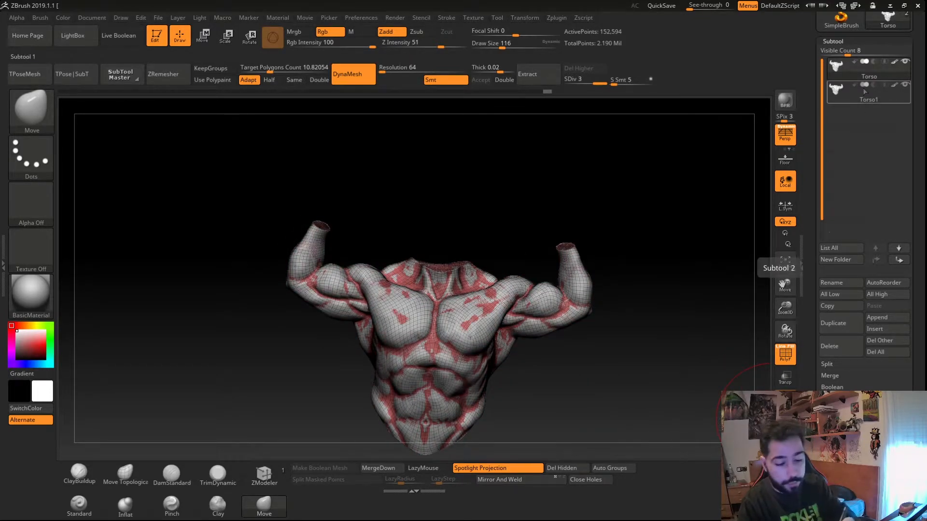
left_click(778, 421)
key("shift+f")
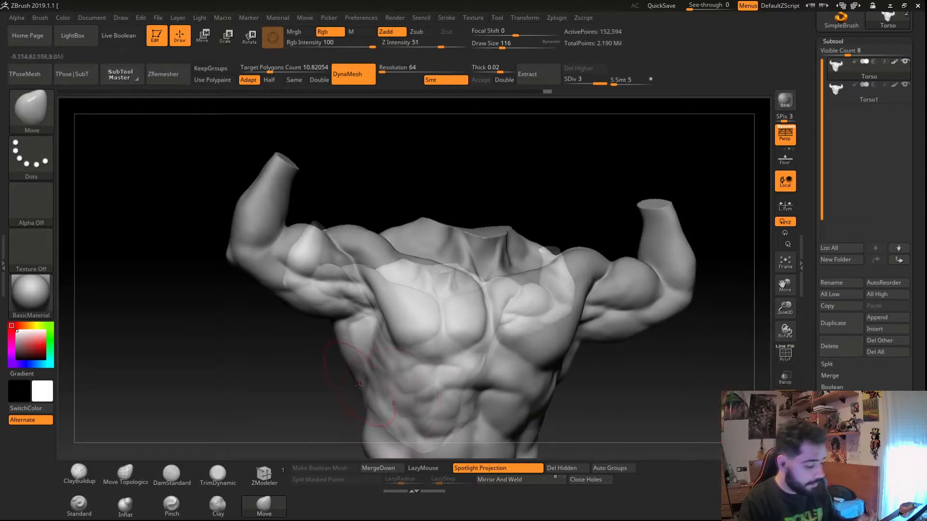
- Switch between the Torso and Torso1 subtools to compare the detail on the arm and shoulder
mouse_move(359, 384)
right_mouse_down()
mouse_move(287, 398)
mouse_move(370, 389)
mouse_move(441, 343)
mouse_move(659, 246)
right_mouse_up()
left_click(844, 84)
mouse_move(445, 196)
right_mouse_down()
mouse_move(385, 290)
mouse_move(480, 231)
mouse_move(490, 304)
mouse_move(505, 263)
right_mouse_up()
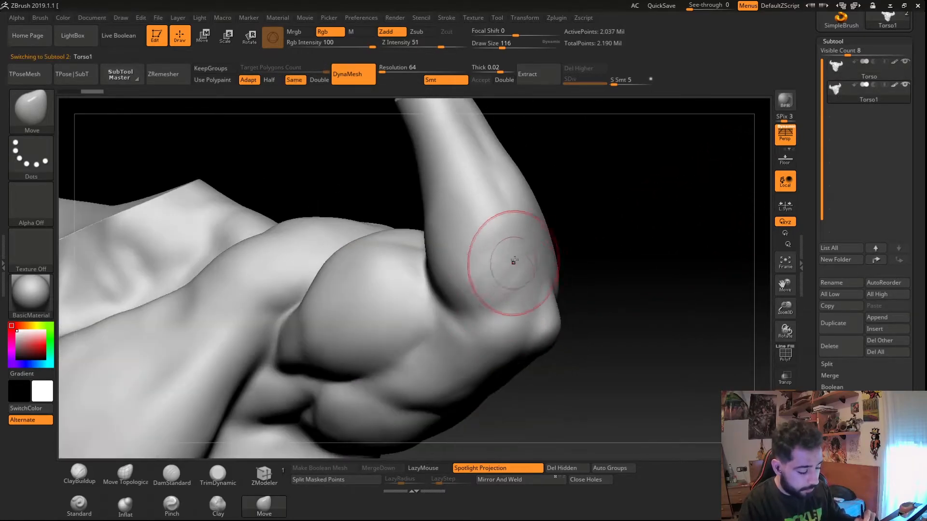
left_click(845, 70)
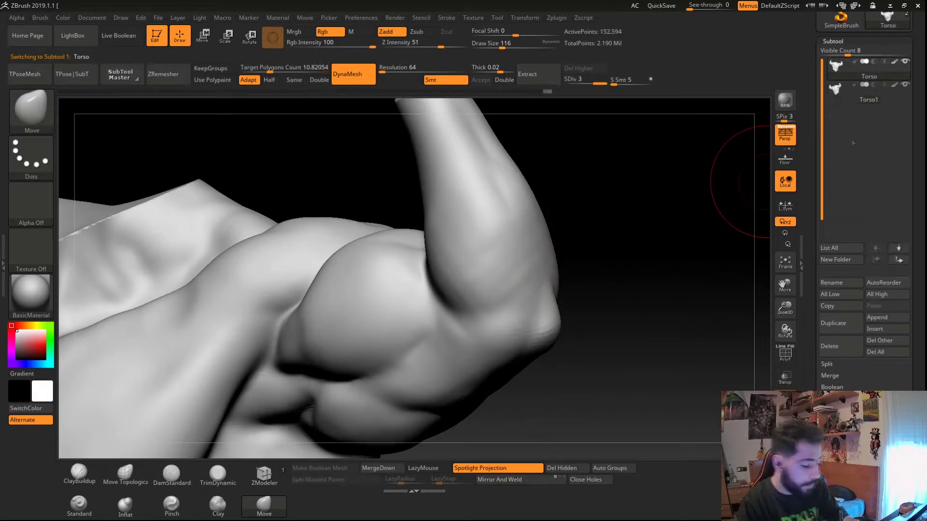
right_click_drag(447, 338, 500, 323)
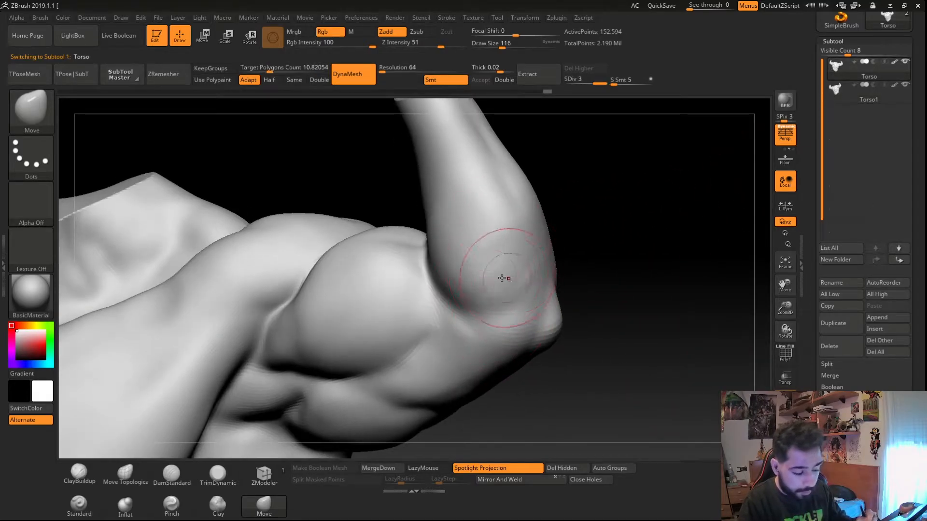
key("shift")
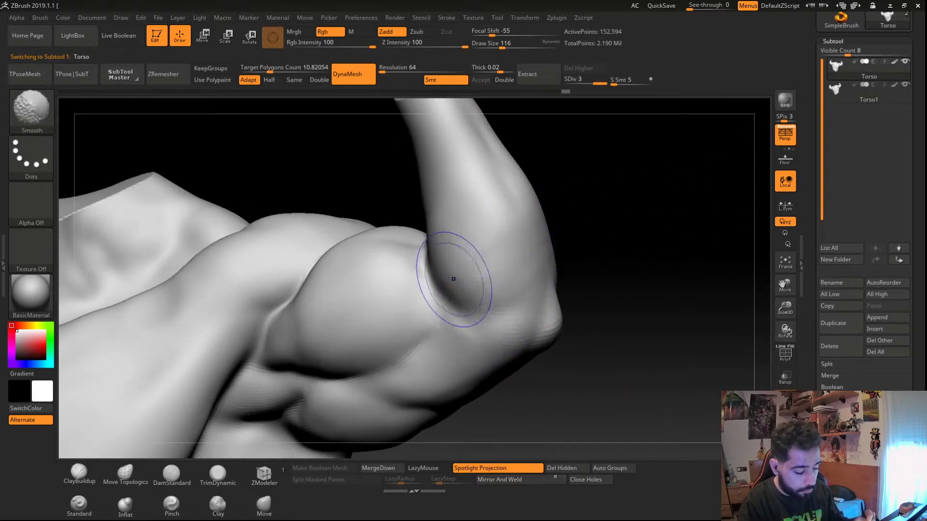
left_click_drag(454, 255, 486, 259, "shift")
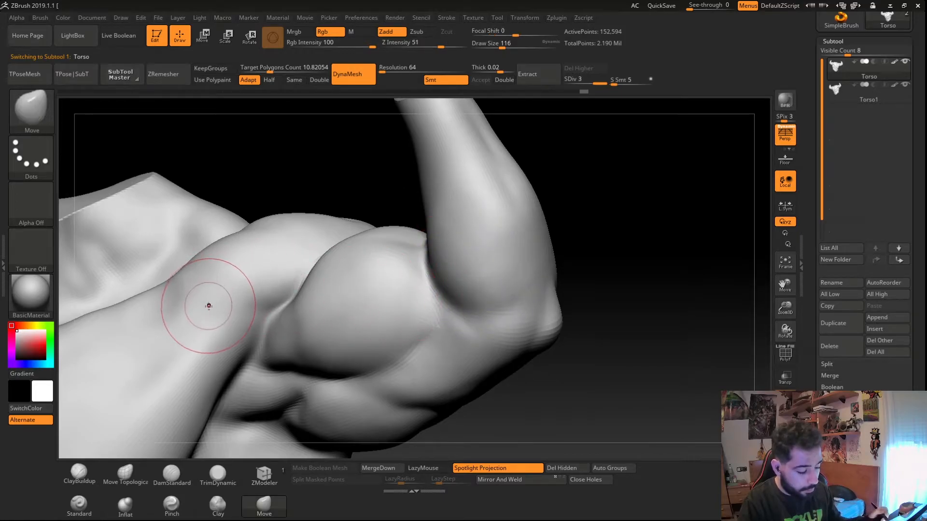
left_click(835, 90)
key("shift")
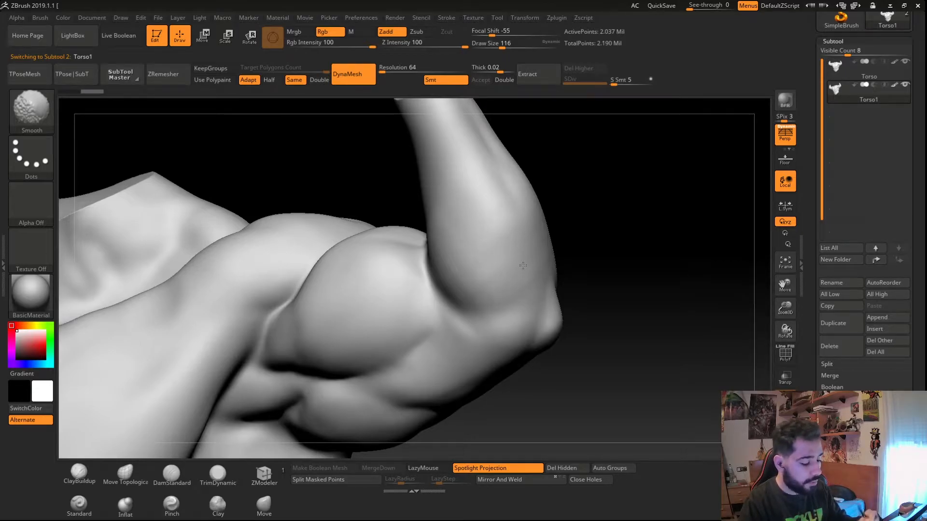
right_click_drag(467, 292, 564, 265)
left_click(268, 506)
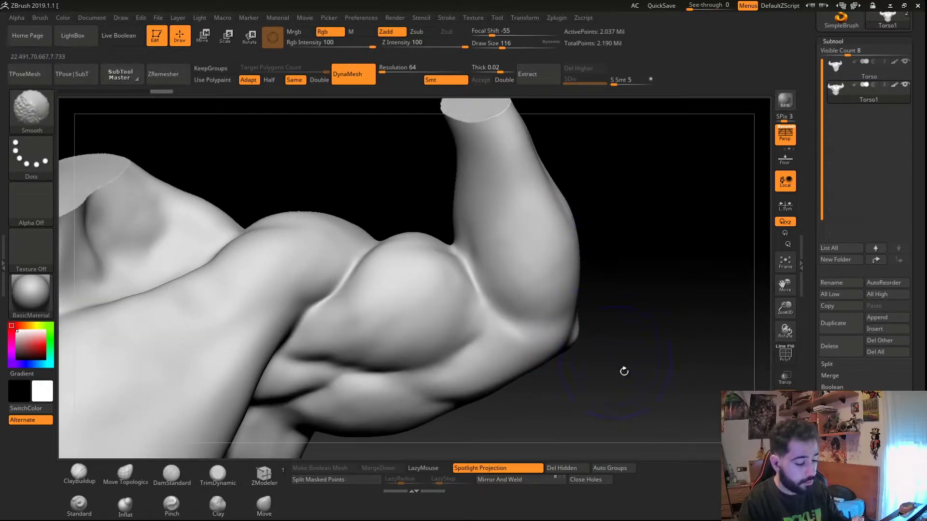
left_click(852, 74)
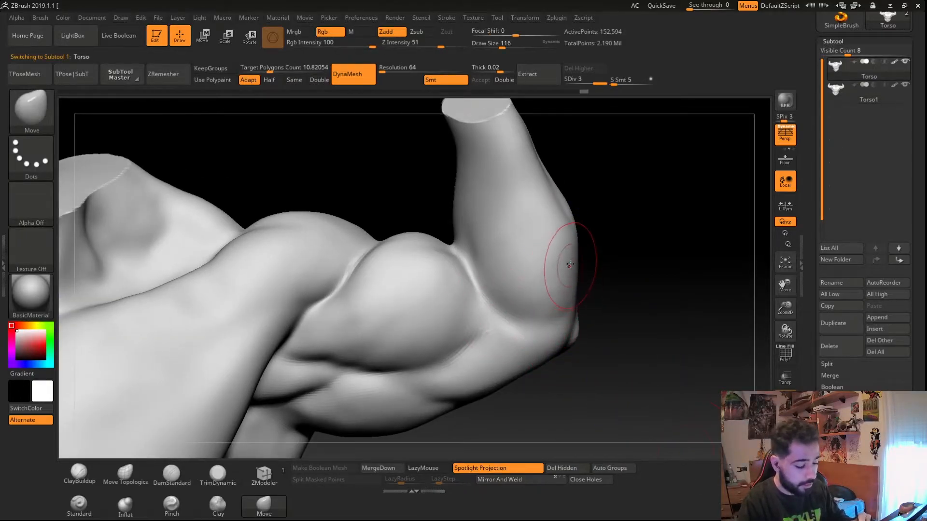
- Step the Torso subtool down to its lowest subdivision level and back up to level 3 to compare
right_click_drag(565, 245, 526, 279)
key("shift+d")
key("shift+d")
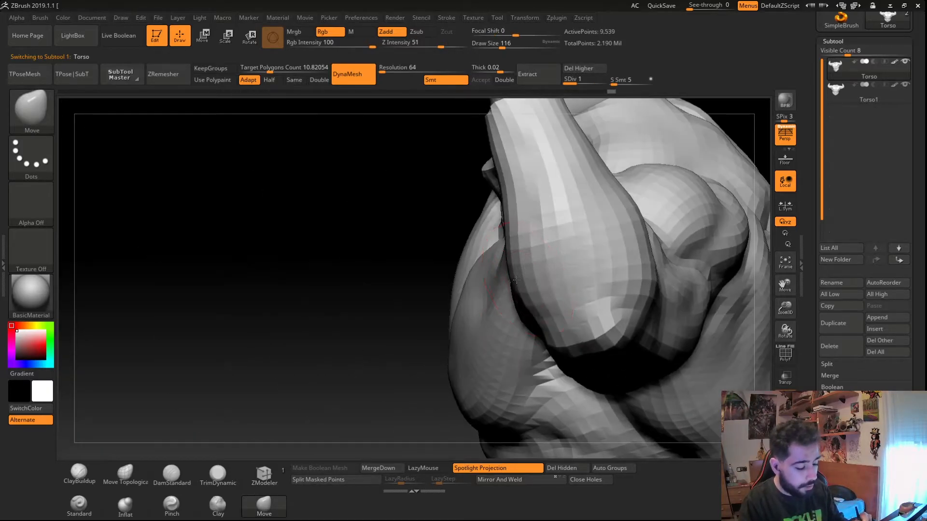
key("d")
key("d")
right_click_drag(366, 325, 512, 245)
right_click_drag(350, 302, 374, 291)
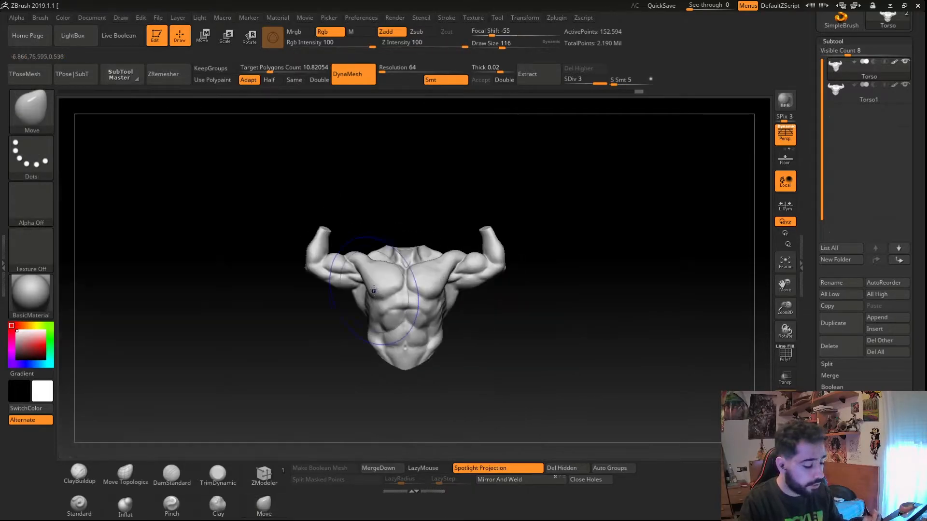
- Divide the remeshed torso to add a fourth subdivision level
right_click_drag(361, 377, 369, 336, "alt")
right_click_drag(369, 336, 432, 396, "ctrl")
right_click_drag(391, 297, 344, 261, "ctrl")
right_click_drag(344, 261, 424, 321, "alt")
mouse_move(349, 355)
right_mouse_down()
mouse_move(283, 346)
mouse_move(389, 381)
mouse_move(309, 338)
mouse_move(281, 373)
right_mouse_up()
key("ctrl+d")
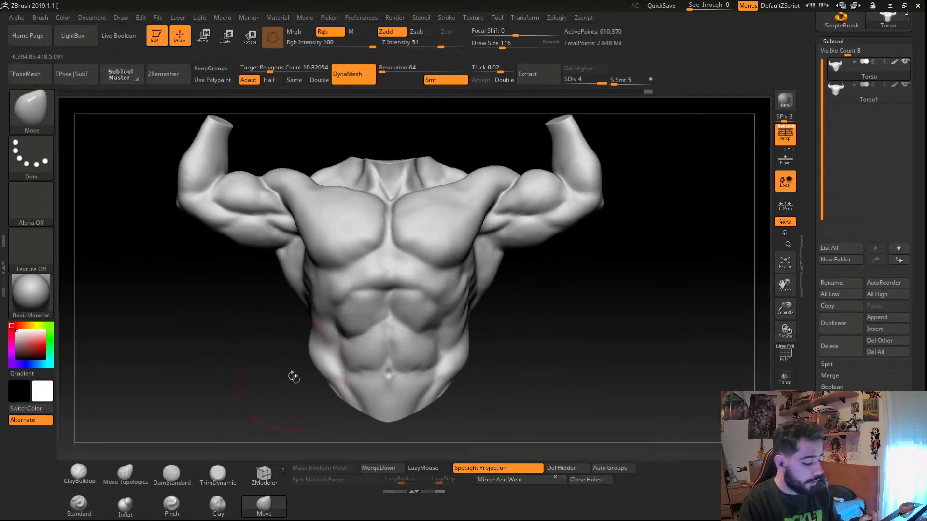
- Compare the Torso and Torso1 subtools with polyframe toggled on and off
left_click(171, 476)
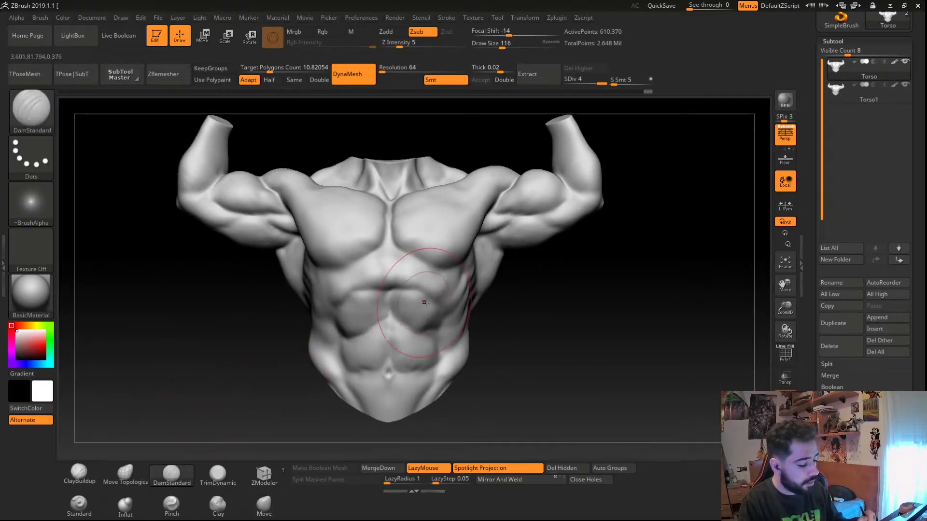
right_click_drag(423, 303, 419, 353)
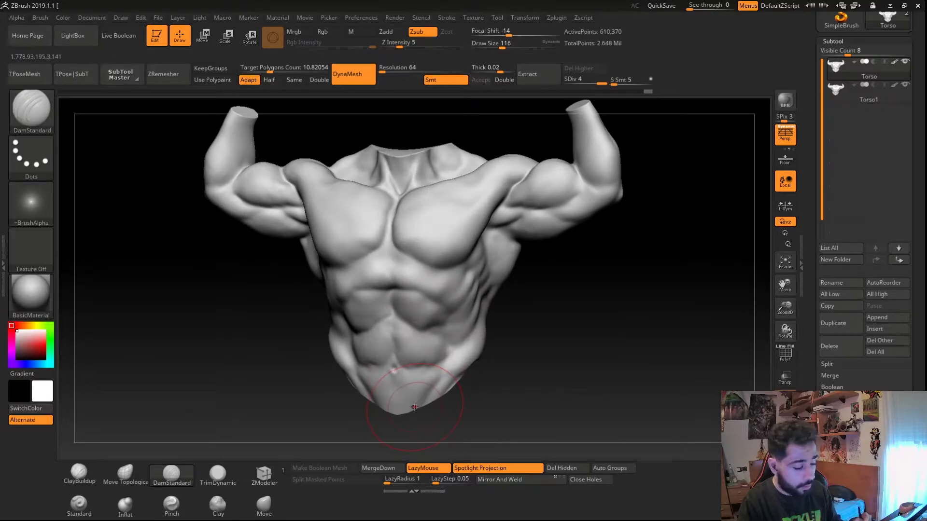
left_click(835, 91)
key("shift+f")
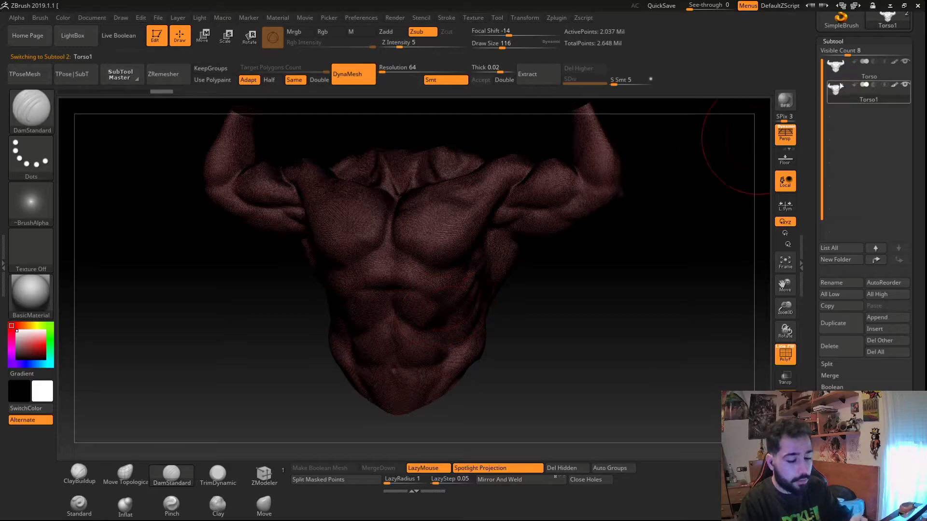
left_click(836, 68)
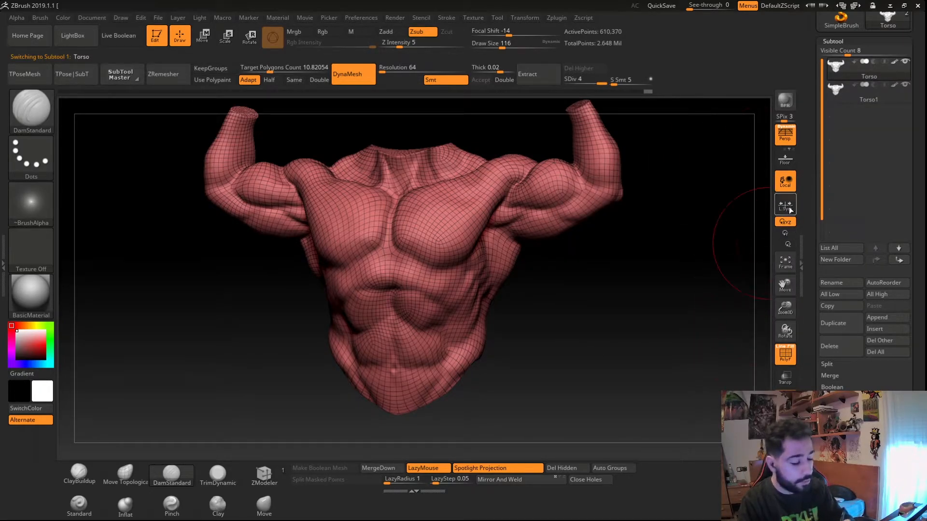
key("shift+f")
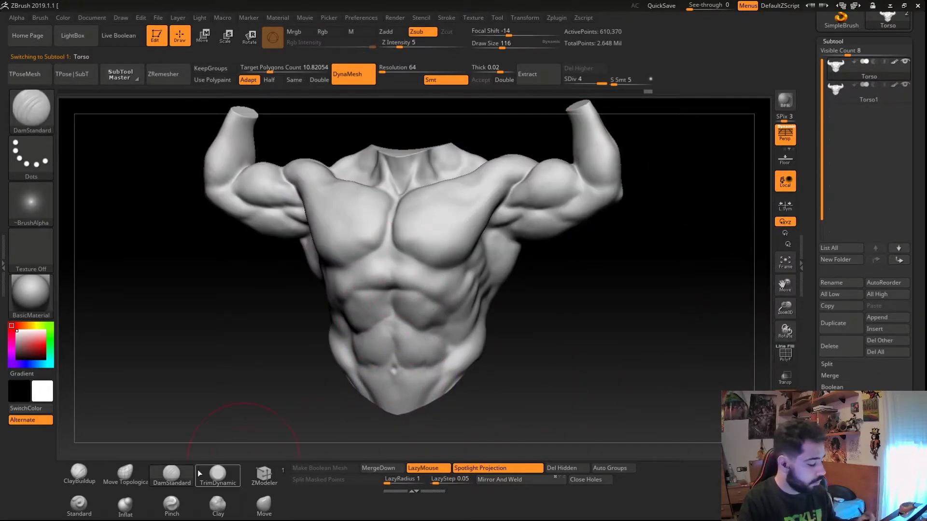
- Select the Move brush and rotate around the torso to examine its surface
mouse_move(178, 477)
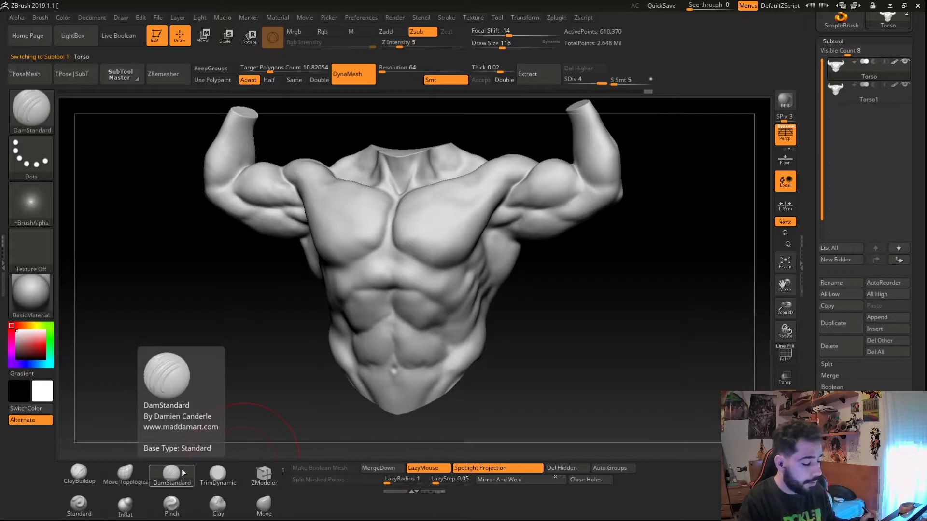
mouse_move(327, 389)
left_mouse_down()
mouse_move(362, 307)
mouse_move(393, 314)
left_mouse_up()
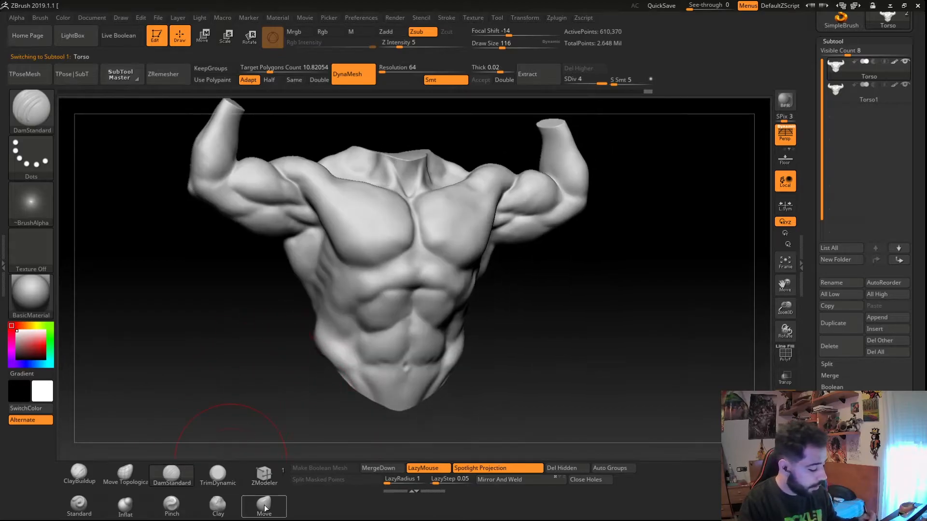
left_click(264, 505)
mouse_move(327, 381)
left_mouse_down()
mouse_move(280, 355)
mouse_move(278, 298)
mouse_move(195, 338)
left_mouse_up()
left_click_drag(269, 331, 289, 370)
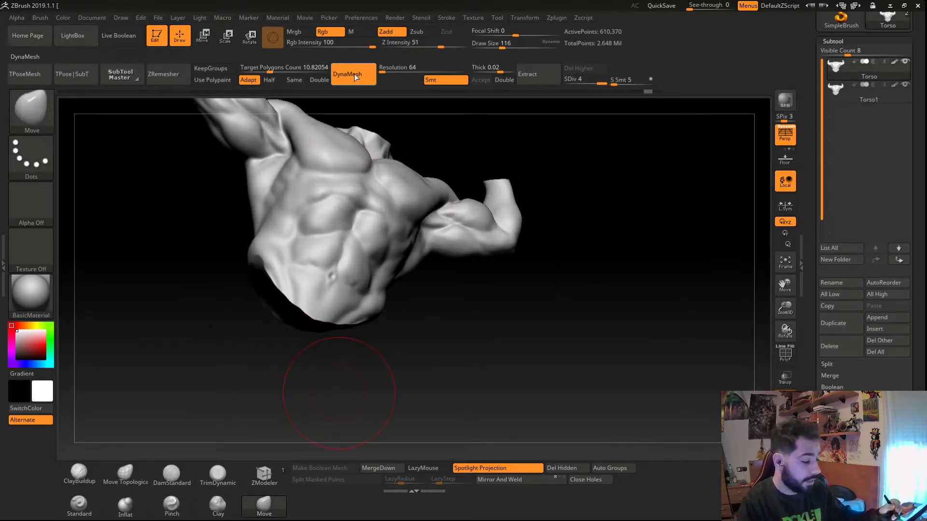
mouse_move(303, 338)
left_mouse_down("alt")
mouse_move(277, 337)
mouse_move(296, 352)
left_mouse_up("alt")
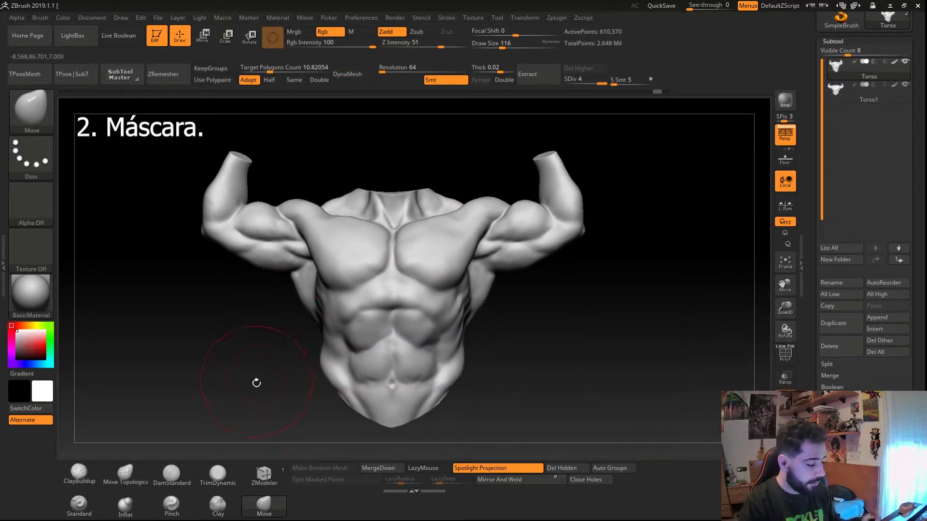
mouse_move(261, 407)
left_mouse_down()
mouse_move(280, 404)
mouse_move(263, 412)
left_mouse_up()
right_click_drag(327, 367, 386, 285, "ctrl")
mouse_move(321, 325)
right_mouse_down("alt")
mouse_move(335, 381)
mouse_move(302, 352)
right_mouse_up("alt")
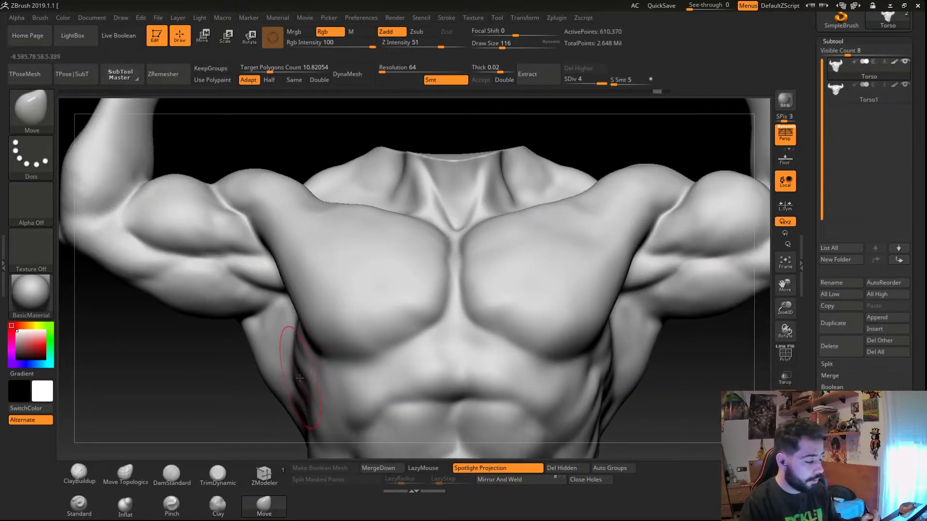
- Mask the right pectoral with a freehand MaskPen stroke, then invert the mask
key("ctrl")
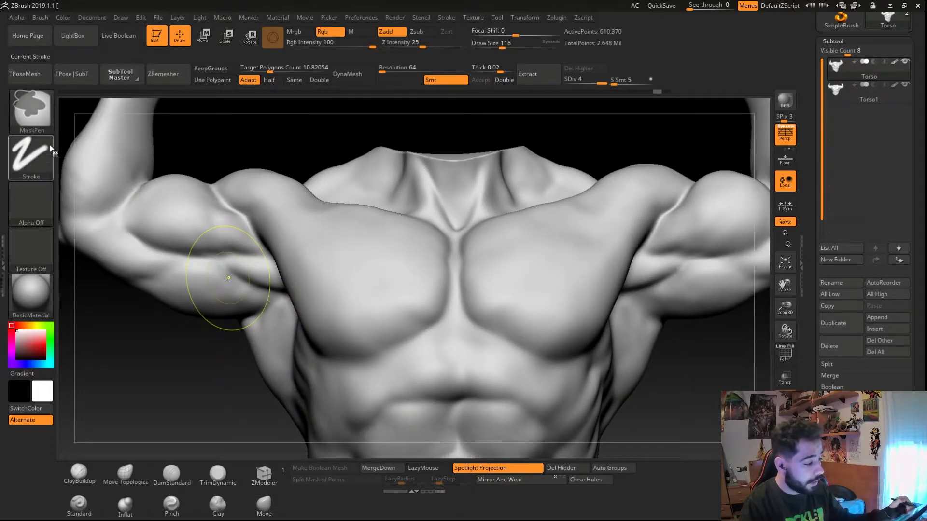
left_click(30, 117)
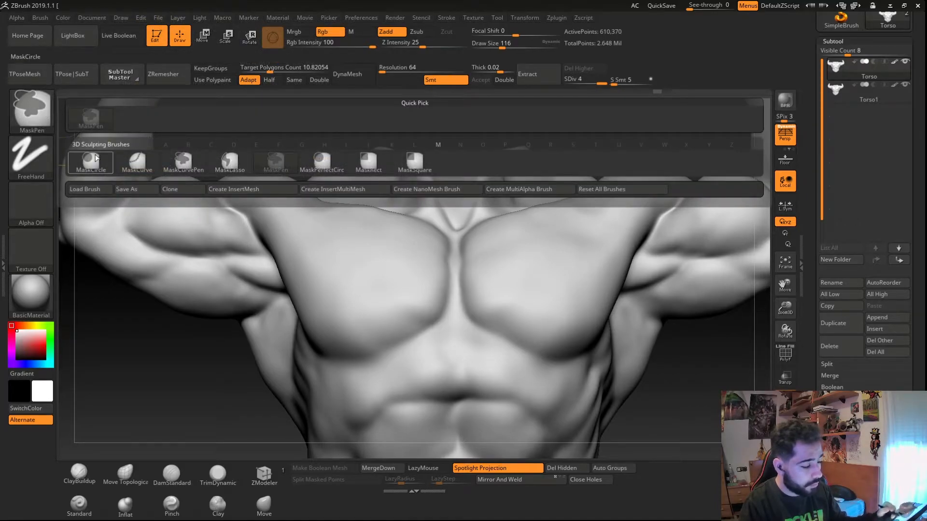
left_click(31, 158)
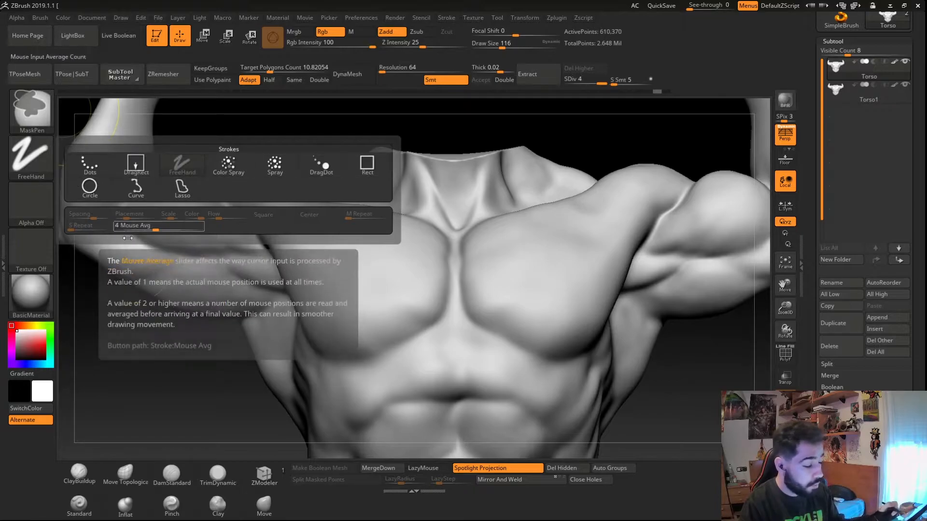
key("ctrl")
key("ctrl")
key("ctrl")
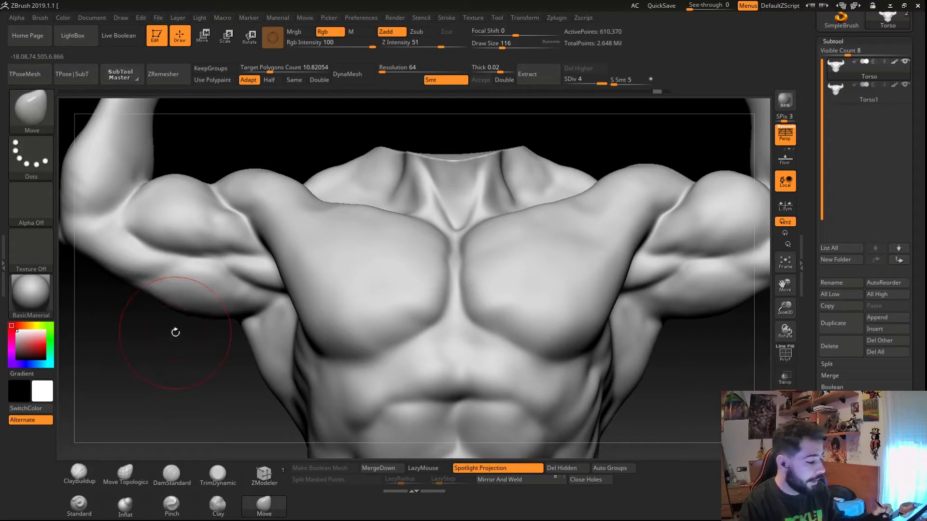
right_click_drag(367, 305, 377, 346, "ctrl")
mouse_move(343, 300)
left_mouse_down("ctrl")
mouse_move(384, 280)
mouse_move(405, 284)
mouse_move(401, 232)
mouse_move(300, 217)
mouse_move(318, 276)
left_mouse_up("ctrl")
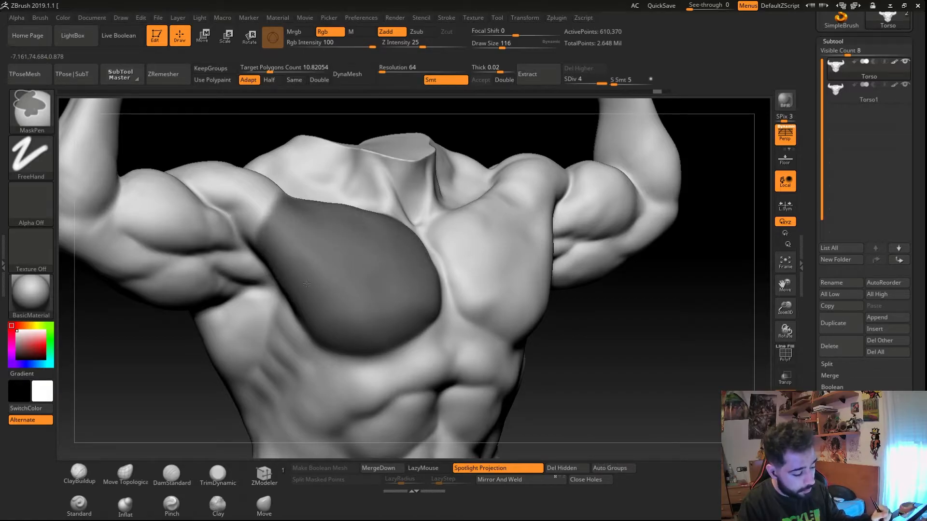
left_click_drag(347, 326, 354, 234, "ctrl")
mouse_move(416, 300)
left_mouse_down("ctrl")
mouse_move(421, 286)
mouse_move(420, 316)
mouse_move(403, 321)
left_mouse_up("ctrl")
mouse_move(290, 296)
left_mouse_down("ctrl")
mouse_move(294, 352)
mouse_move(402, 330)
left_mouse_up("ctrl")
right_click_drag(291, 279, 230, 377)
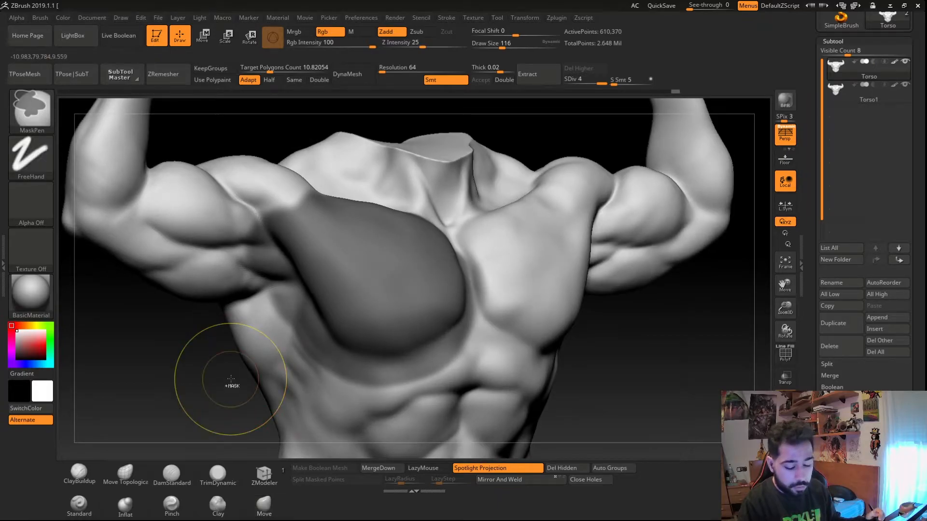
left_click_drag(215, 387, 210, 385, "ctrl")
left_click(210, 385, "ctrl")
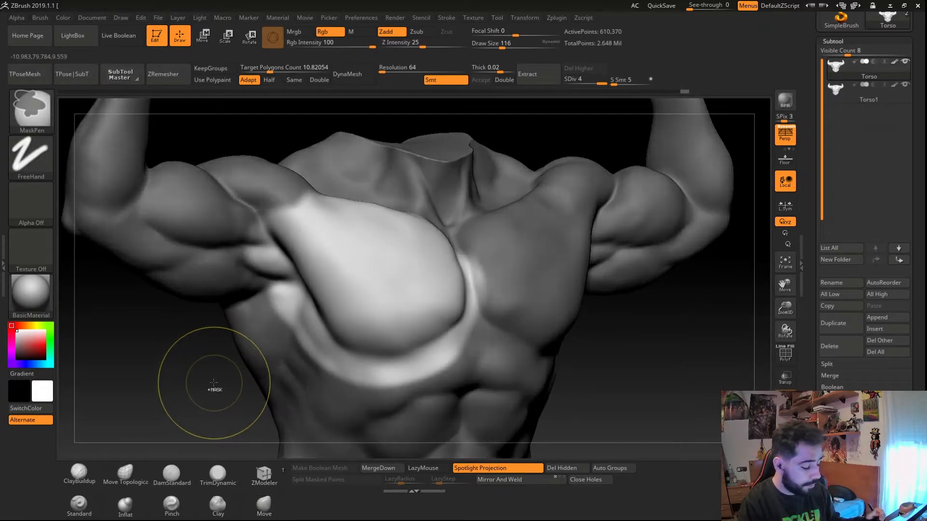
- Try ClayBuildup strokes on the unmasked pectoral, then undo them
left_click(87, 475)
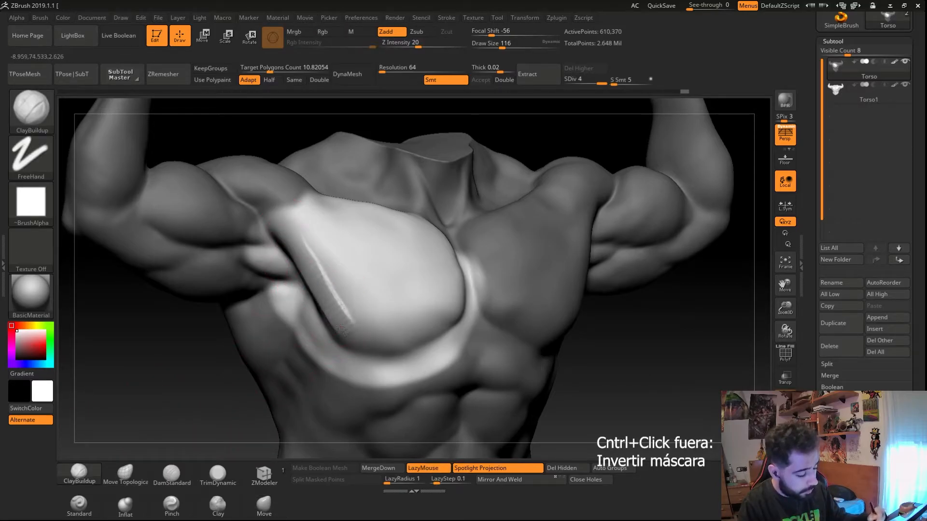
mouse_move(331, 372)
left_mouse_down()
mouse_move(348, 368)
mouse_move(333, 365)
left_mouse_up()
mouse_move(285, 364)
right_mouse_down()
mouse_move(424, 365)
mouse_move(297, 362)
mouse_move(309, 377)
mouse_move(317, 338)
mouse_move(308, 342)
right_mouse_up()
key("ctrl+z")
key("ctrl+z")
key("ctrl+z")
key("ctrl+z")
key("ctrl+z")
- Invert the pectoral mask and then invert it back again
key("ctrl+i")
left_click_drag(177, 352, 203, 369, "ctrl")
mouse_move(300, 241)
left_mouse_down("ctrl")
mouse_move(385, 313)
mouse_move(425, 304)
left_mouse_up("ctrl")
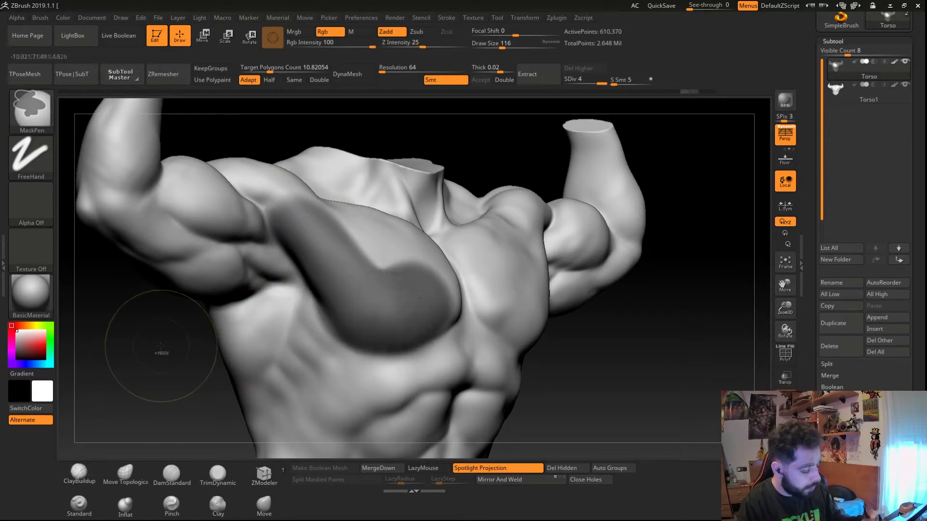
left_click(159, 345, "ctrl")
- Sculpt ClayBuildup strokes along the pectoral's edge, undo the last one, and clear the mask
right_click_drag(339, 316, 333, 305)
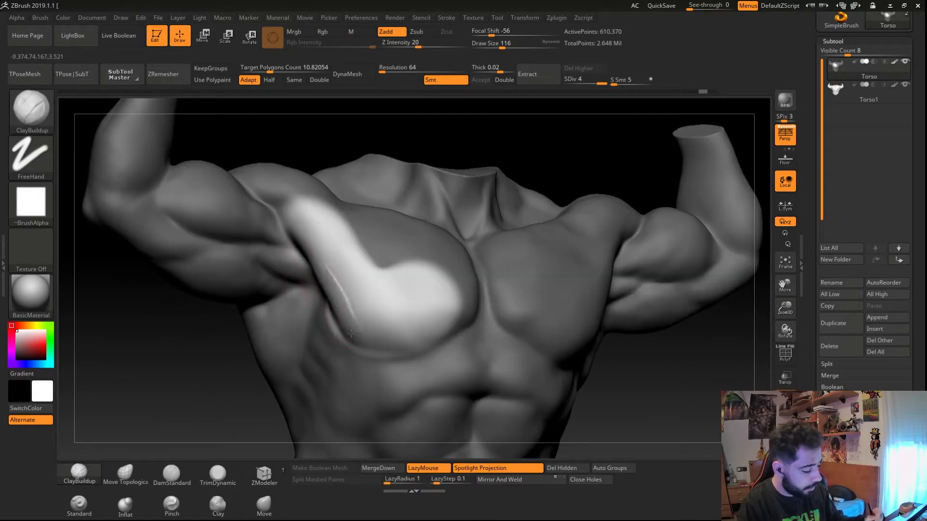
left_click_drag(203, 355, 232, 360, "ctrl")
right_click_drag(287, 385, 253, 319)
mouse_move(254, 319)
right_mouse_down()
mouse_move(237, 319)
mouse_move(245, 320)
right_mouse_up()
right_click_drag(311, 296, 319, 341, "ctrl")
mouse_move(263, 353)
left_mouse_down("ctrl")
mouse_move(265, 340)
mouse_move(360, 287)
left_mouse_up("ctrl")
key("ctrl+z")
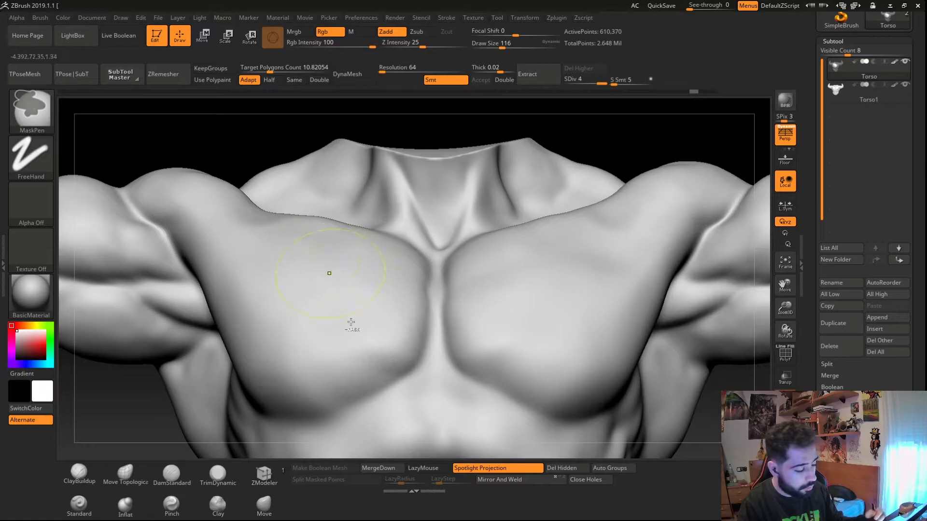
- Try drawing masks across the chest and clear them again
right_click_drag(329, 274, 227, 279, "ctrl")
right_click_drag(164, 234, 215, 258, "alt")
mouse_move(202, 241)
left_mouse_down("ctrl")
mouse_move(326, 304)
mouse_move(416, 332)
left_mouse_up("ctrl")
mouse_move(323, 383)
right_mouse_down()
mouse_move(416, 383)
mouse_move(227, 335)
right_mouse_up()
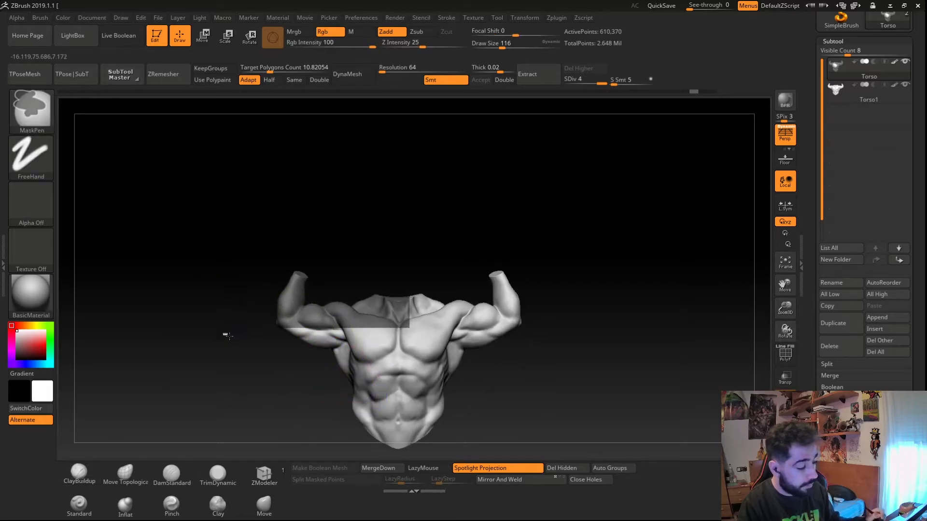
left_click_drag(227, 335, 213, 314, "ctrl")
- Mask the right pectoral with the MaskLasso brush
left_click(39, 120)
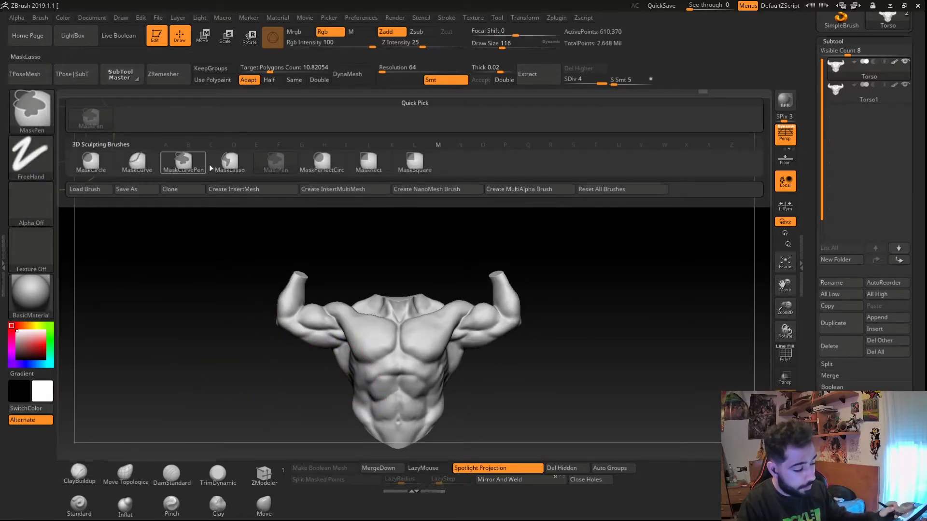
left_click(226, 165)
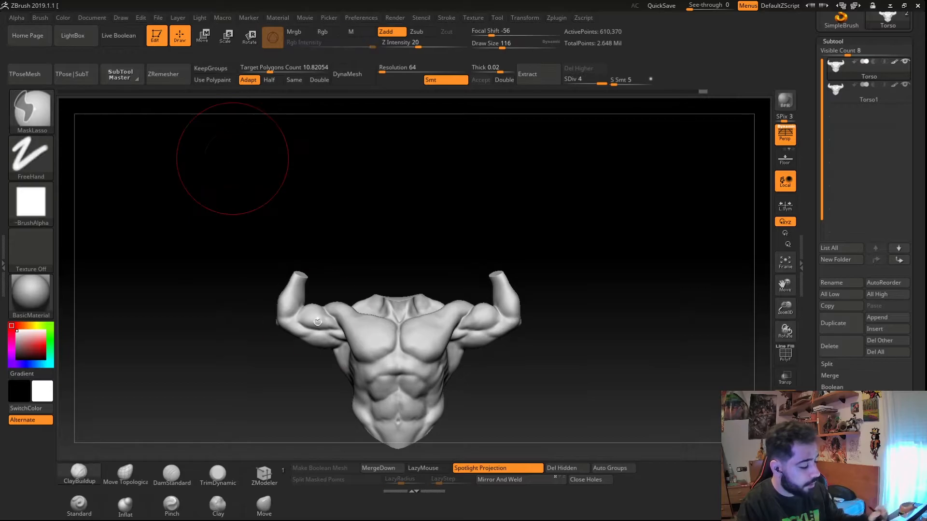
right_click_drag(232, 155, 314, 260, "ctrl")
mouse_move(311, 260)
left_mouse_down("ctrl")
mouse_move(309, 406)
mouse_move(150, 256)
mouse_move(147, 140)
mouse_move(269, 132)
left_mouse_up("ctrl")
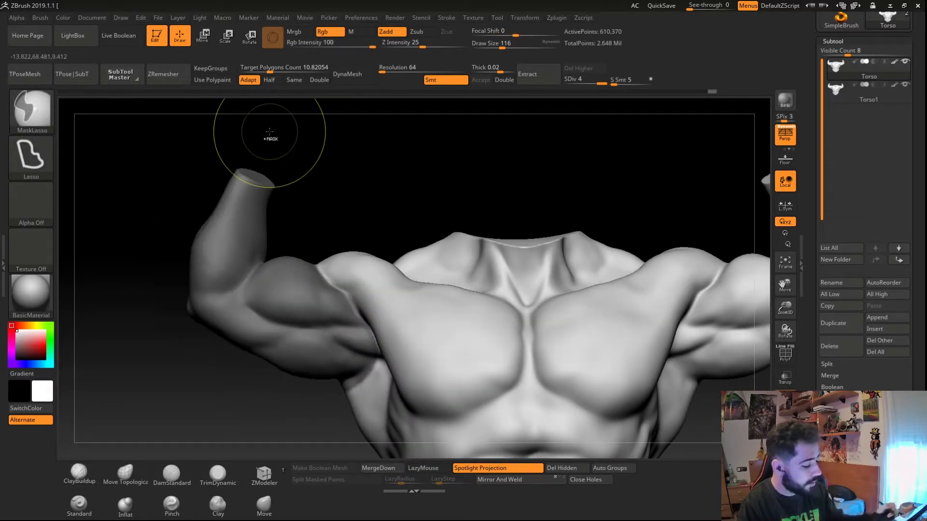
mouse_move(360, 407)
left_mouse_down()
mouse_move(269, 354)
mouse_move(357, 367)
mouse_move(272, 385)
mouse_move(269, 393)
left_mouse_up()
mouse_move(338, 341)
left_mouse_down()
mouse_move(355, 280)
mouse_move(347, 288)
left_mouse_up()
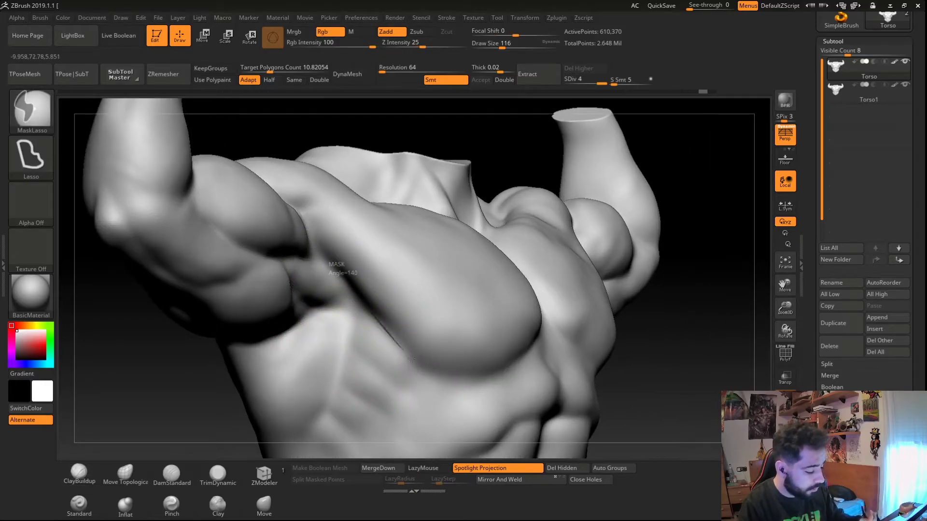
mouse_move(475, 373)
left_mouse_down()
mouse_move(531, 319)
mouse_move(482, 188)
mouse_move(338, 263)
mouse_move(381, 318)
left_mouse_up()
mouse_move(453, 387)
left_mouse_down()
mouse_move(435, 383)
mouse_move(427, 368)
left_mouse_up()
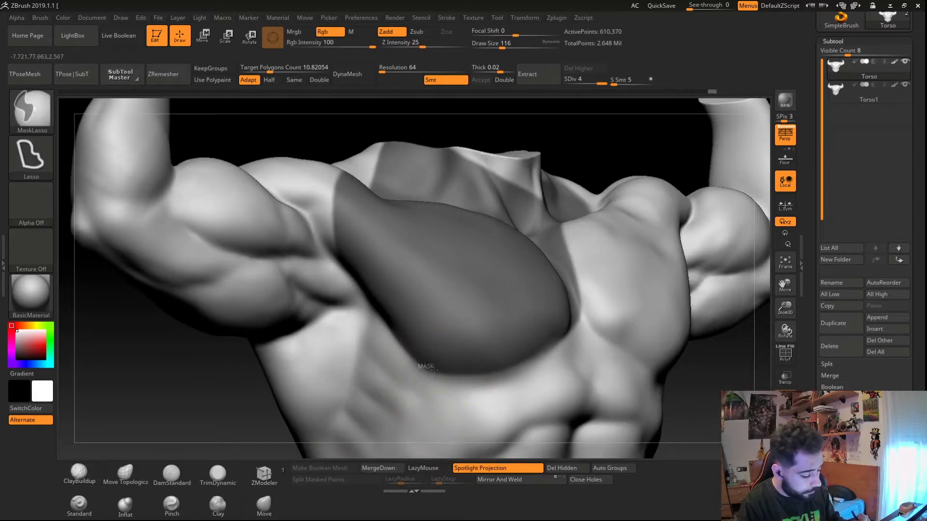
mouse_move(515, 371)
left_mouse_down()
mouse_move(550, 313)
mouse_move(434, 300)
left_mouse_up()
key("f")
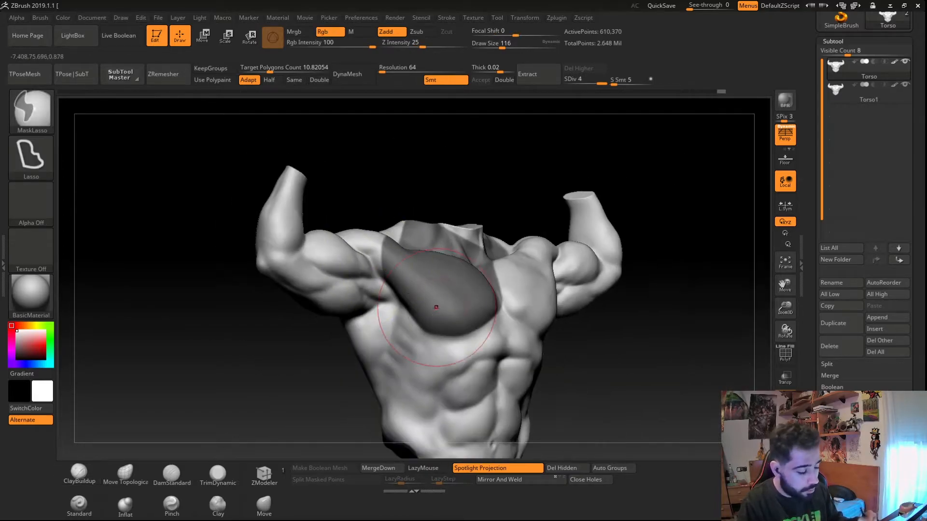
- Blur the pectoral mask's edges several times, then sharpen it once
key("b")
key("c")
key("b")
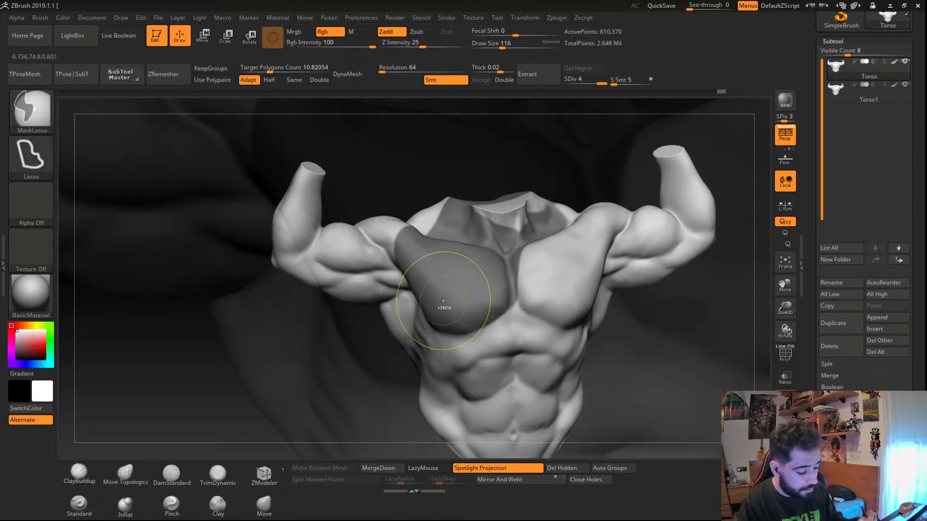
right_click_drag(442, 307, 435, 322, "ctrl")
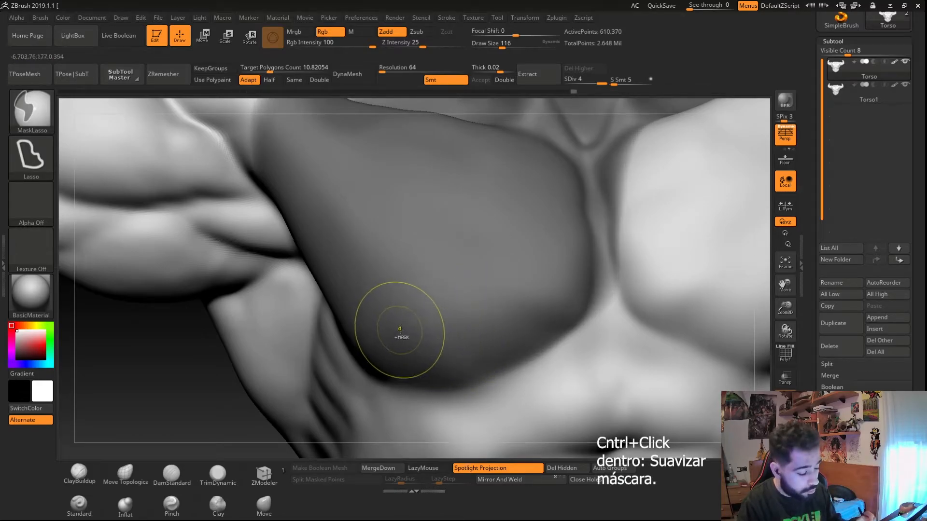
left_click(418, 338, "ctrl")
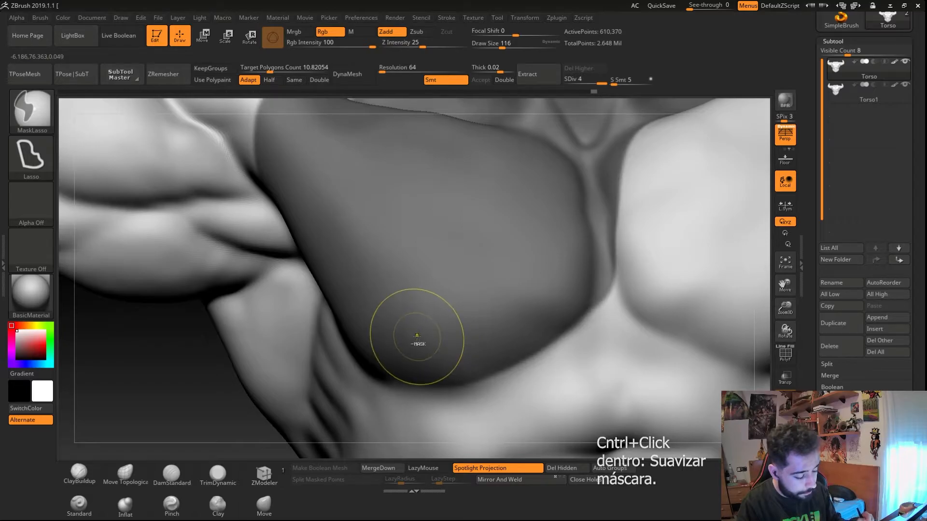
right_click_drag(676, 371, 695, 434, "ctrl")
left_click(378, 258, "ctrl")
left_click(377, 257, "ctrl")
left_click(378, 254, "ctrl")
mouse_move(378, 245)
right_mouse_down("ctrl")
mouse_move(325, 224)
mouse_move(294, 194)
right_mouse_up("ctrl")
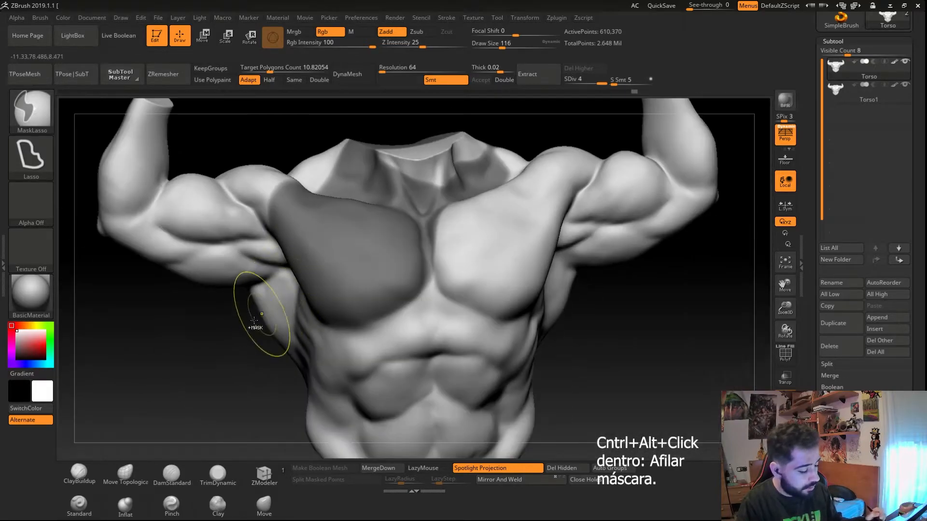
left_click(220, 386, "ctrl")
- Select the Move brush, drop to subdivision level 1, and reshape the unmasked area of the torso
left_click(266, 510)
mouse_move(333, 236)
right_mouse_down()
mouse_move(270, 207)
mouse_move(212, 150)
right_mouse_up()
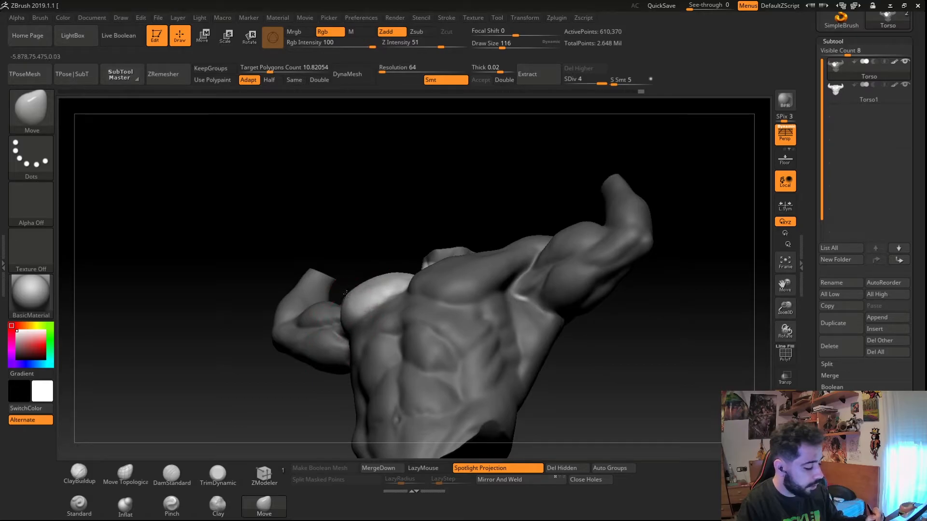
key("shift+d")
key("shift+d")
key("shift+d")
mouse_move(362, 327)
right_mouse_down()
mouse_move(356, 292)
mouse_move(352, 328)
mouse_move(366, 309)
right_mouse_up()
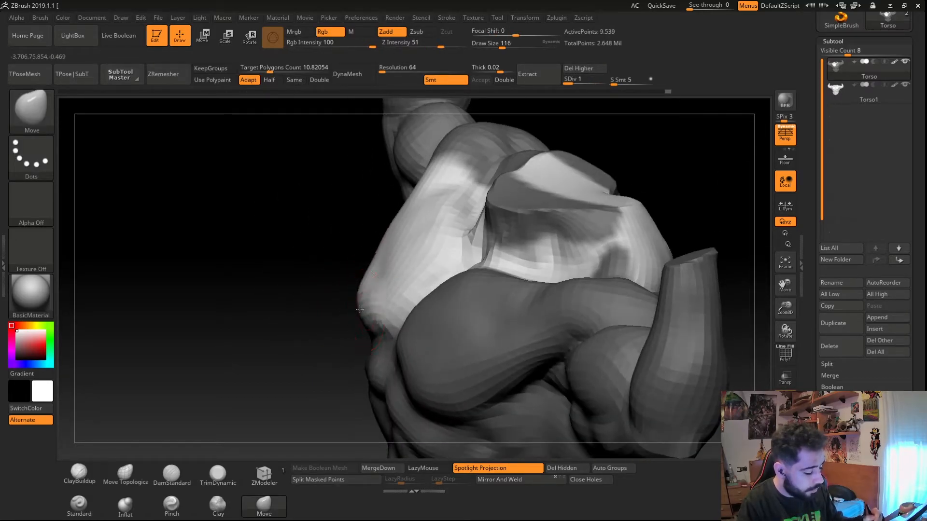
right_click_drag(369, 274, 364, 265)
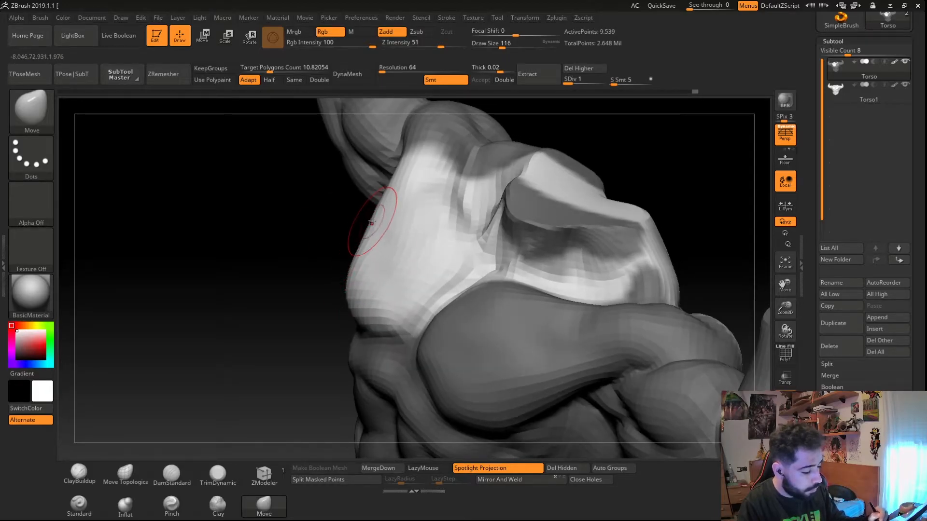
mouse_move(375, 219)
right_mouse_down()
mouse_move(408, 254)
mouse_move(378, 268)
right_mouse_up()
- Step back up to subdivision level 4 and inspect the reshaped torso
key("d")
key("d")
key("d")
left_click_drag(279, 238, 280, 234, "ctrl")
mouse_move(381, 270)
right_mouse_down()
mouse_move(428, 328)
mouse_move(442, 303)
right_mouse_up()
mouse_move(431, 296)
left_mouse_down("shift")
mouse_move(488, 317)
mouse_move(458, 242)
left_mouse_up("shift")
mouse_move(430, 278)
right_mouse_down()
mouse_move(386, 293)
mouse_move(370, 285)
mouse_move(450, 327)
mouse_move(450, 430)
mouse_move(473, 363)
mouse_move(434, 397)
mouse_move(449, 277)
mouse_move(425, 296)
mouse_move(420, 364)
mouse_move(392, 358)
right_mouse_up()
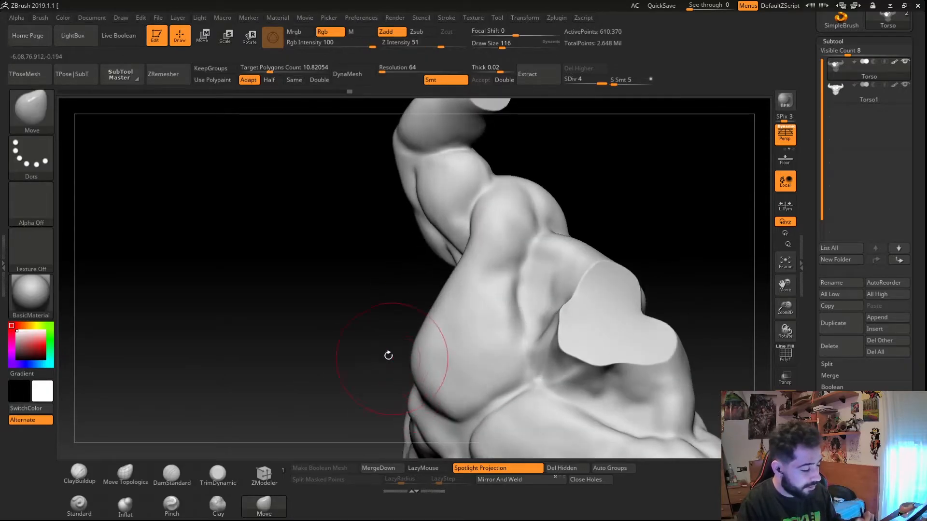
- Undo the last six operations
key("ctrl+z")
key("ctrl+z")
key("ctrl+z")
key("ctrl+z")
key("ctrl+z")
key("ctrl+z")
key("ctrl+z")
key("ctrl+z")
key("ctrl+z")
key("ctrl+z")
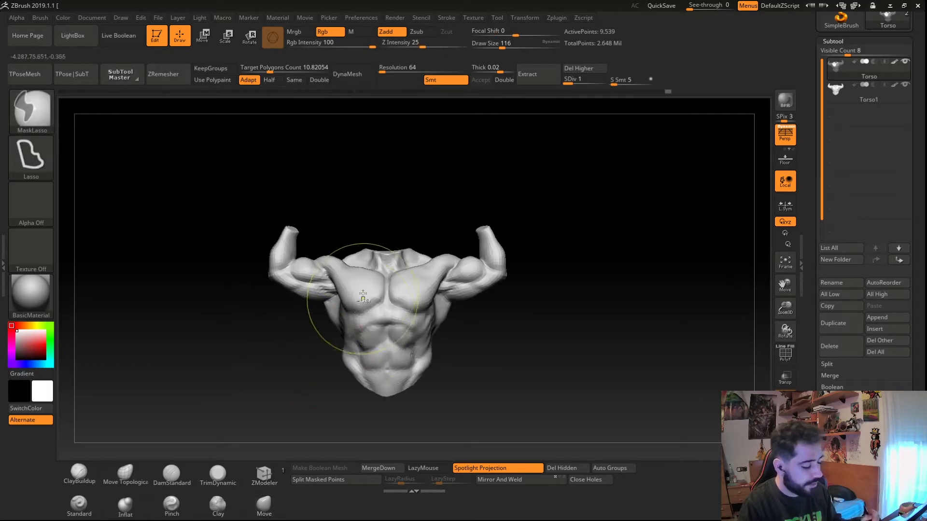
- Compare the torso's topology density across subdivision levels
right_click_drag(363, 300, 378, 364, "ctrl")
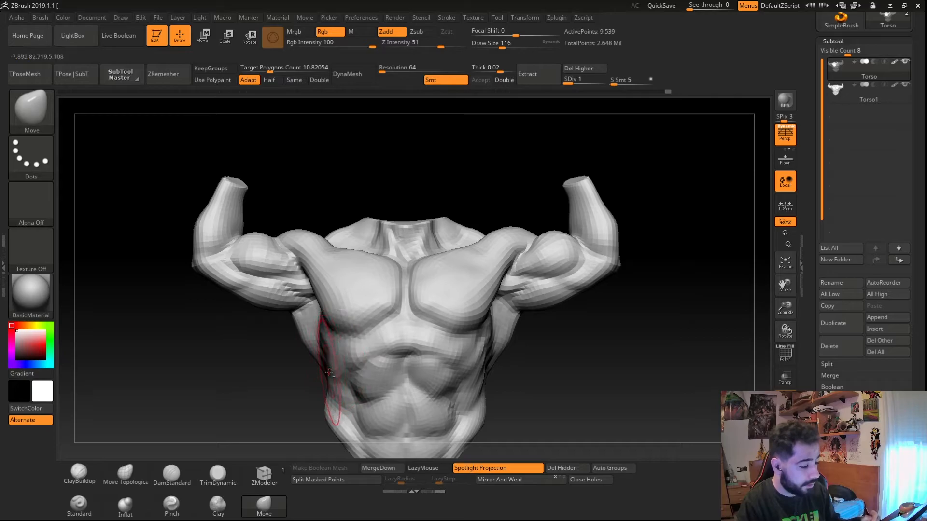
right_click_drag(358, 315, 362, 387)
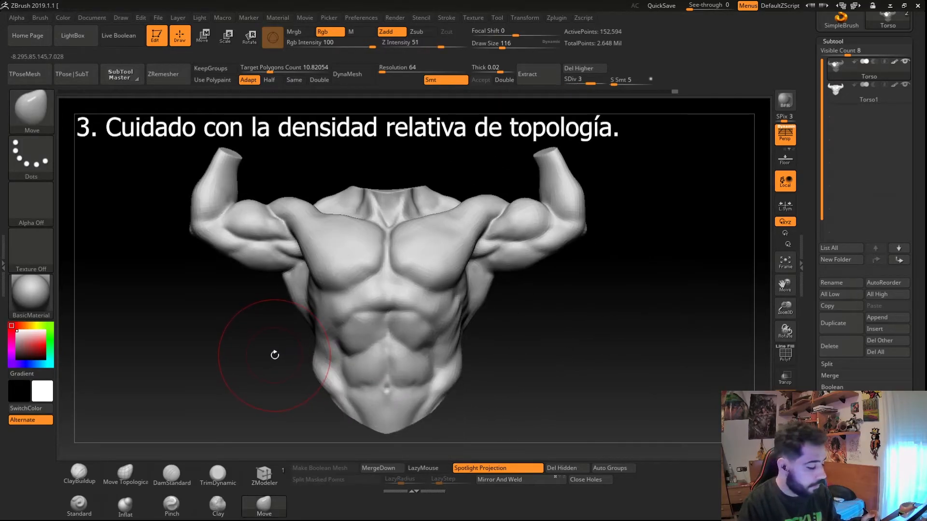
mouse_move(277, 354)
right_mouse_down()
mouse_move(270, 334)
mouse_move(285, 348)
mouse_move(242, 405)
right_mouse_up()
right_click(233, 414, "shift")
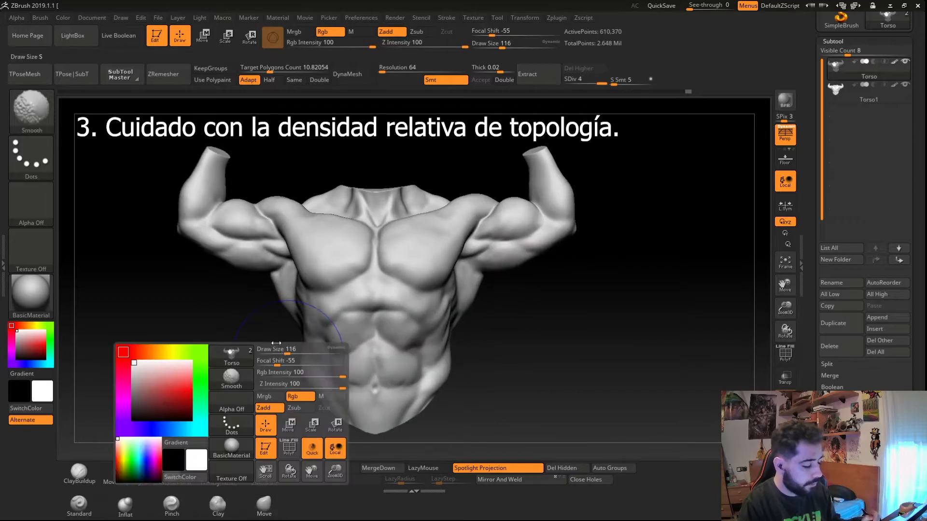
- Carve DamStandard strokes under the right pectoral with Z Intensity set to 22
left_click(172, 474)
mouse_move(317, 313)
right_mouse_down("ctrl")
mouse_move(348, 264)
mouse_move(324, 270)
mouse_move(311, 294)
right_mouse_up("ctrl")
left_click_drag(399, 45, 419, 44)
left_click_drag(340, 301, 303, 288)
left_click_drag(386, 279, 359, 266)
left_click_drag(421, 199, 421, 164)
right_click_drag(290, 299, 256, 305)
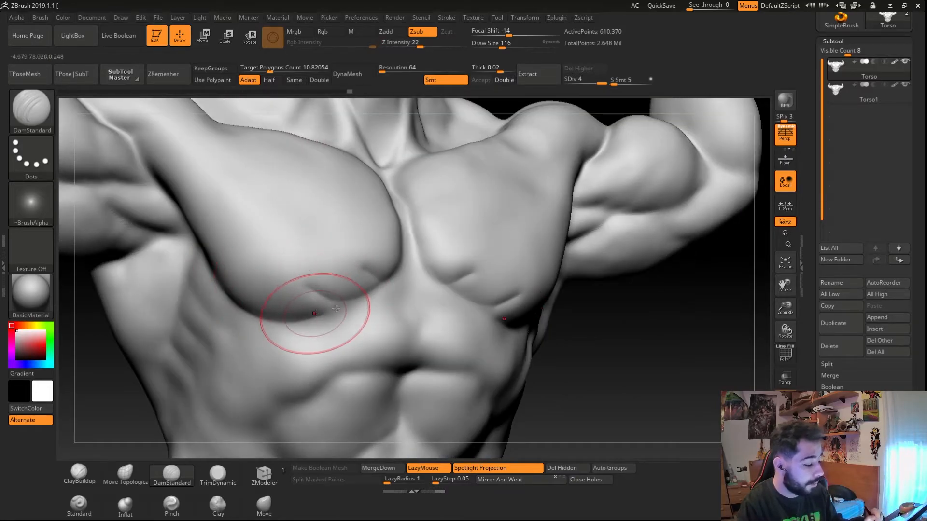
- Carve the navel with DamStandard strokes
right_click_drag(355, 314, 356, 283, "ctrl")
mouse_move(356, 283)
right_mouse_down()
mouse_move(348, 348)
mouse_move(369, 364)
mouse_move(358, 405)
right_mouse_up()
right_click_drag(338, 327, 330, 338, "ctrl")
left_click_drag(331, 337, 344, 343)
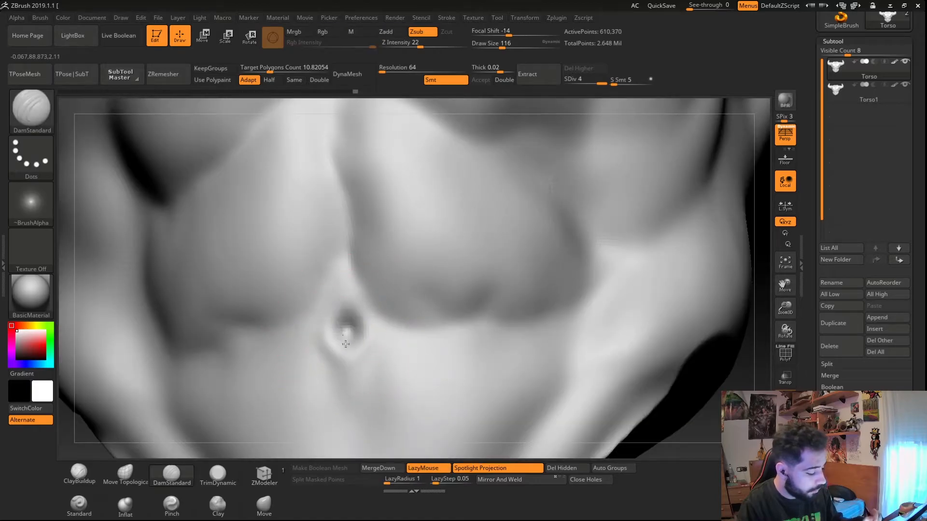
mouse_move(332, 325)
right_mouse_down("ctrl")
mouse_move(261, 316)
mouse_move(265, 328)
mouse_move(347, 364)
mouse_move(341, 372)
right_mouse_up("ctrl")
mouse_move(336, 371)
left_mouse_down("shift")
mouse_move(342, 392)
mouse_move(339, 374)
left_mouse_up("shift")
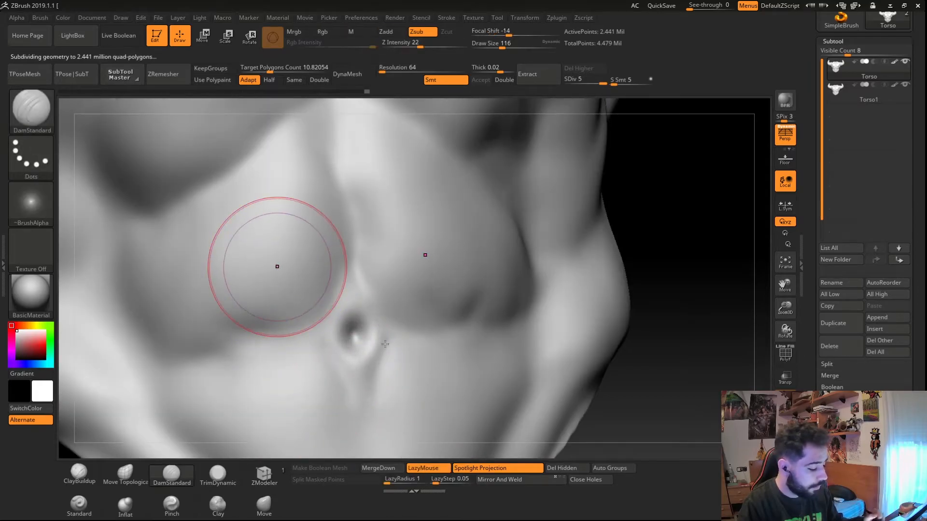
- Deepen the abdominal grooves with further DamStandard strokes
right_click_drag(277, 265, 404, 322)
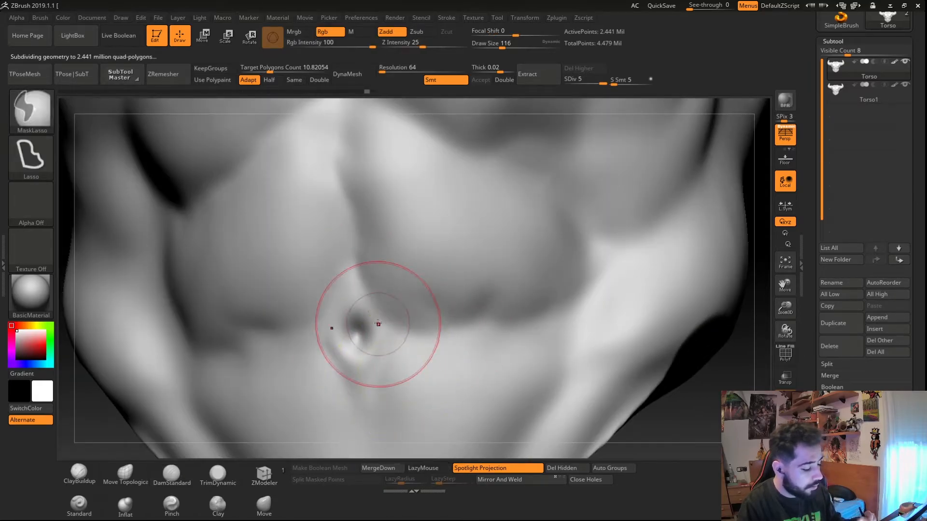
left_click_drag(356, 298, 359, 298)
left_click_drag(342, 186, 377, 309)
right_click_drag(389, 316, 357, 285, "ctrl")
right_click_drag(357, 284, 400, 344, "ctrl")
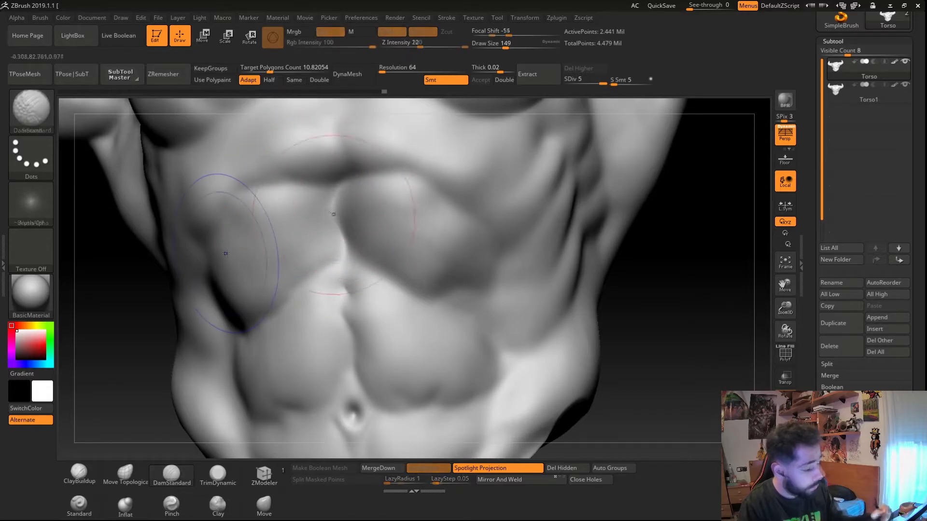
- Inflate the abdominal muscles with the Inflat brush and add a ClayBuildup stroke
left_click(138, 507)
right_click_drag(382, 235, 403, 280, "ctrl")
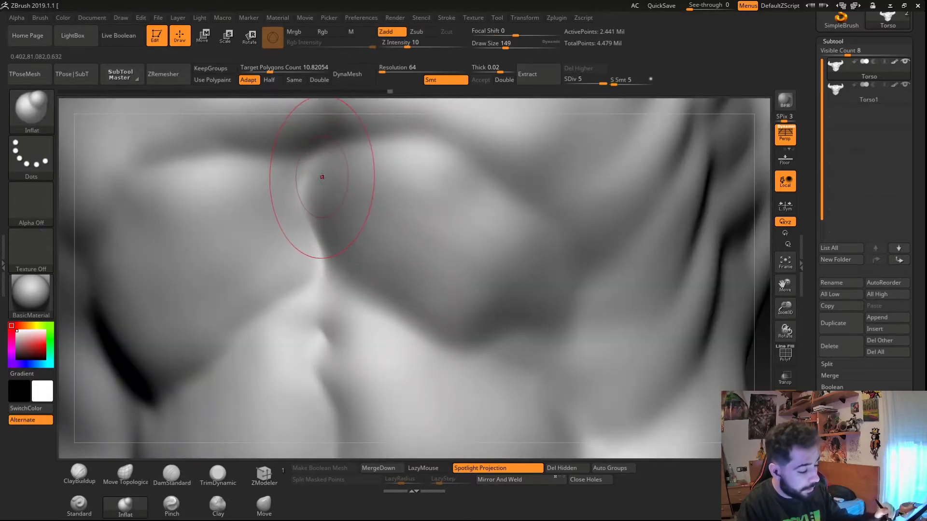
left_click_drag(341, 189, 428, 292, "shift")
mouse_move(428, 292)
right_mouse_down("ctrl")
mouse_move(372, 219)
mouse_move(362, 169)
right_mouse_up("ctrl")
left_click(79, 475)
mouse_move(270, 333)
right_mouse_down()
mouse_move(333, 333)
mouse_move(290, 345)
mouse_move(342, 341)
mouse_move(317, 340)
mouse_move(368, 406)
mouse_move(301, 394)
right_mouse_up()
- Select the Move brush and examine the back across subdivision levels with polyframe toggled
left_click(264, 505)
right_click_drag(344, 310, 356, 262)
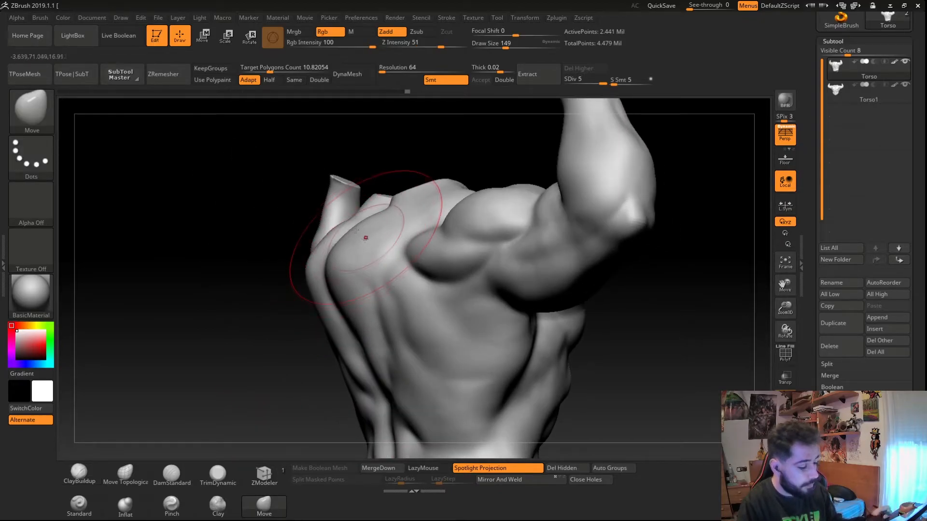
key("shift+d")
key("shift+d")
key("shift+d")
key("shift+d")
key("shift+f")
key("d")
key("d")
right_click_drag(327, 315, 341, 353)
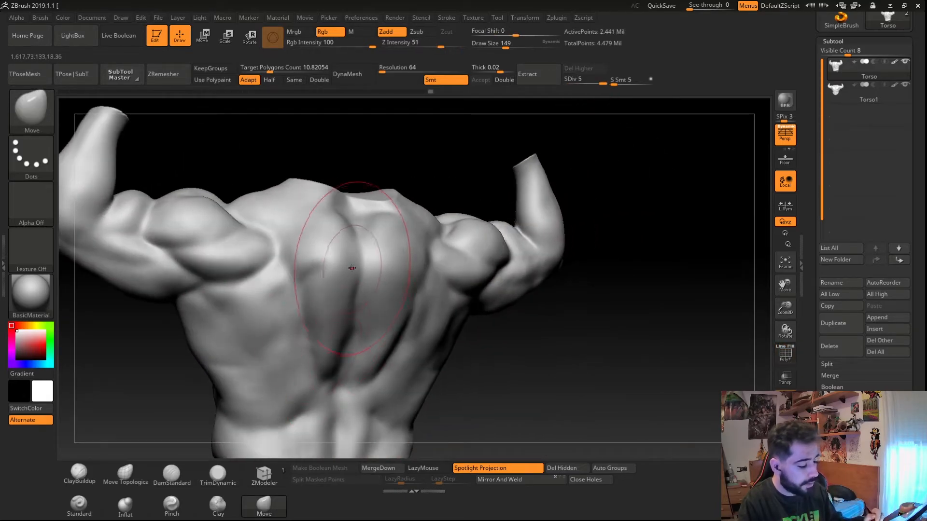
right_click_drag(352, 268, 392, 314)
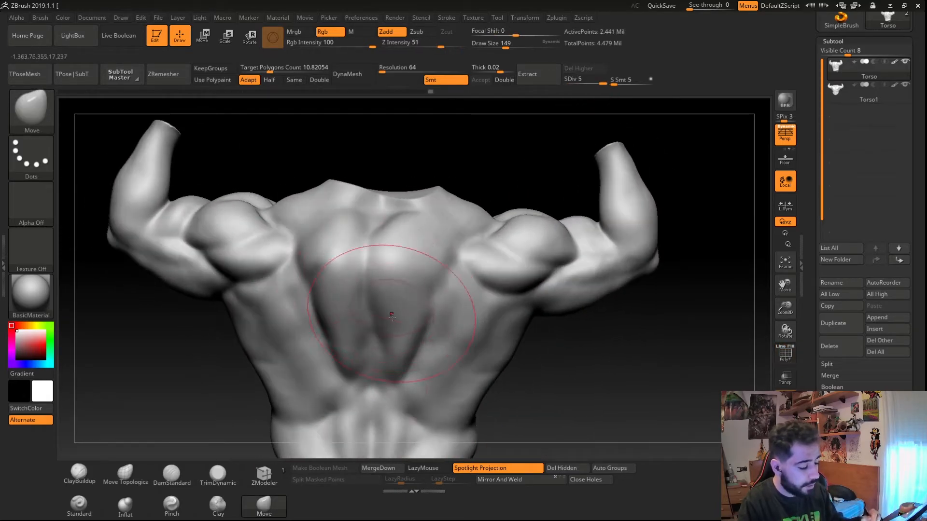
- Sculpt a bumpy texture on the upper back using the Standard brush with Alpha 23
left_click(27, 205)
left_click(130, 286)
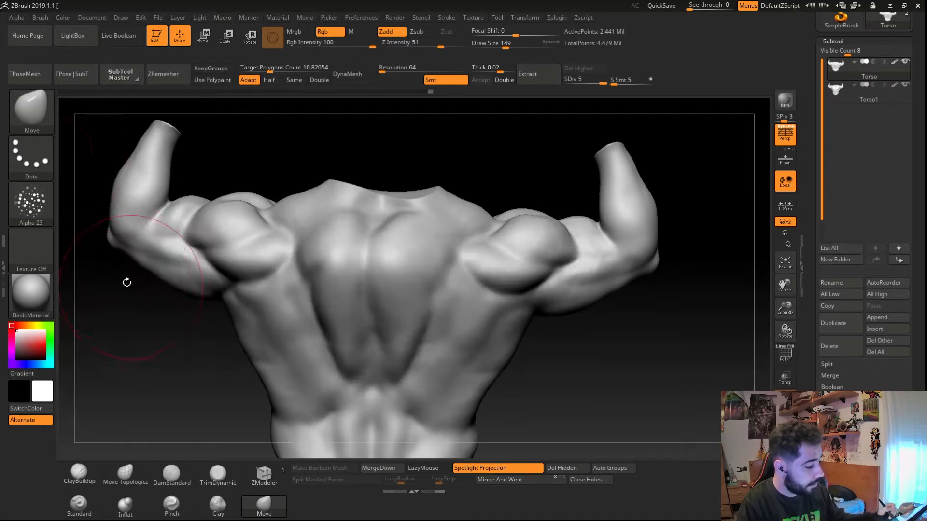
left_click(29, 120)
left_click(69, 270)
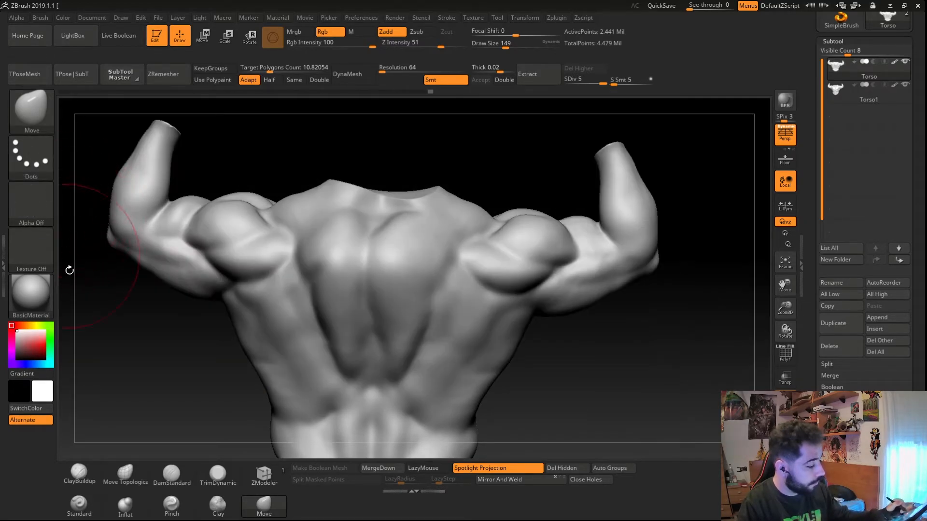
left_click(79, 504)
left_click(35, 212)
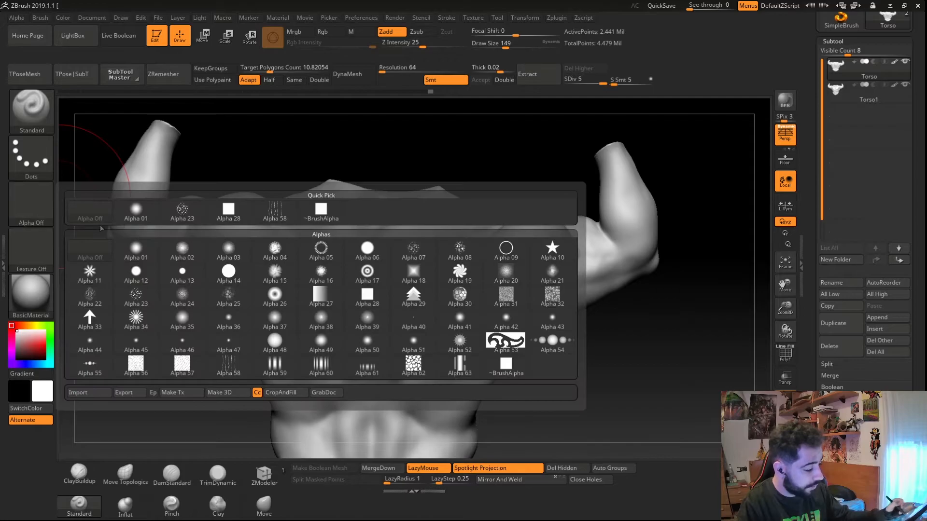
left_click(180, 217)
mouse_move(366, 320)
right_mouse_down()
mouse_move(381, 296)
mouse_move(439, 307)
mouse_move(429, 284)
mouse_move(457, 283)
mouse_move(445, 279)
mouse_move(513, 341)
mouse_move(442, 275)
right_mouse_up()
mouse_move(524, 338)
left_mouse_down()
mouse_move(379, 341)
mouse_move(488, 438)
left_mouse_up()
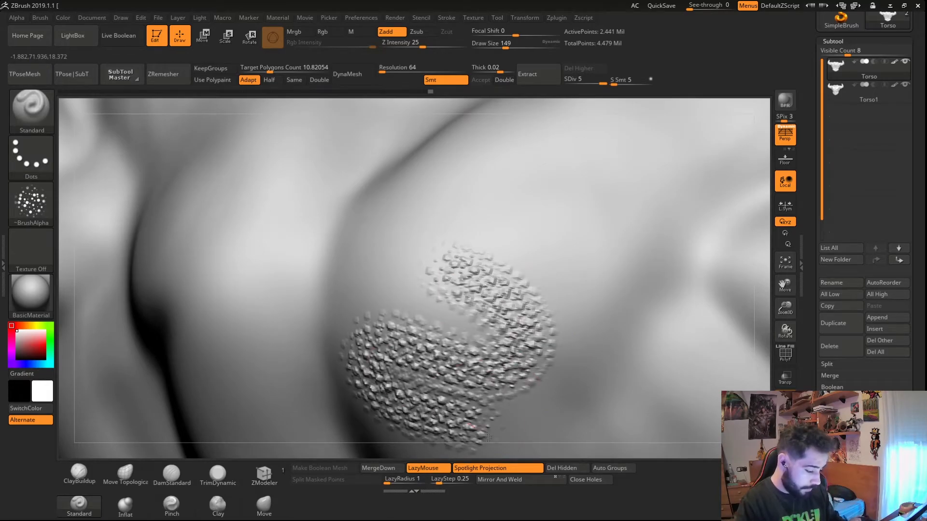
- Add more bumpy texture strokes across the upper back and shoulder with the Standard brush
right_click_drag(451, 380, 429, 361, "alt")
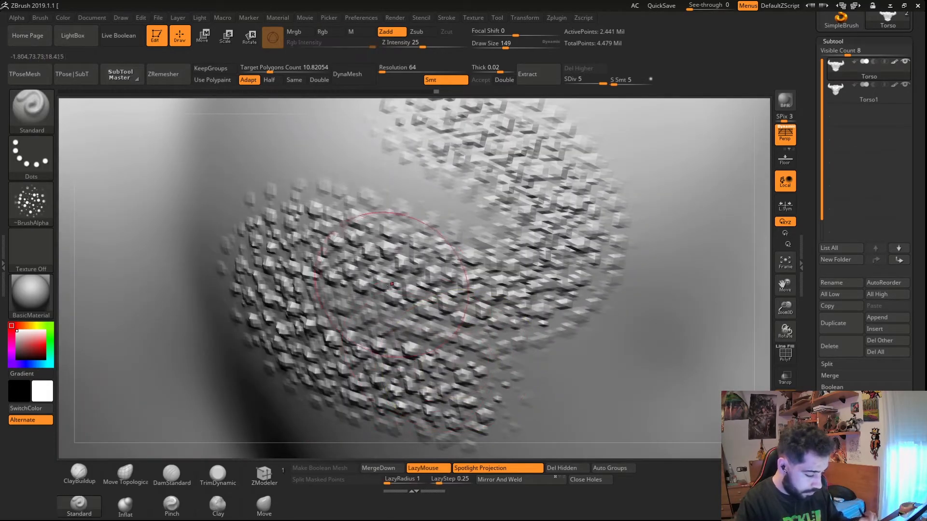
right_click_drag(390, 309, 333, 261, "ctrl")
mouse_move(613, 294)
right_mouse_down()
mouse_move(472, 311)
mouse_move(544, 316)
mouse_move(584, 304)
right_mouse_up()
left_click_drag(545, 256, 580, 292)
right_click_drag(578, 370, 551, 385)
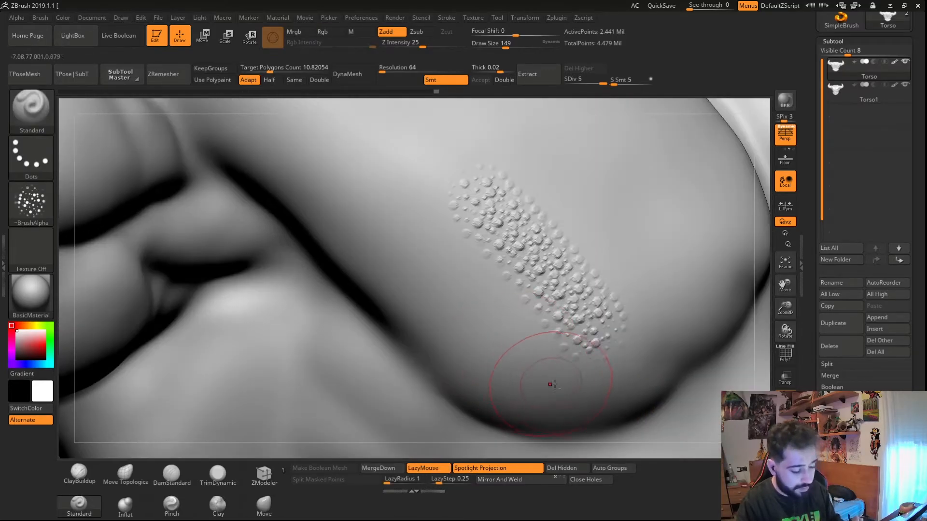
- Try adding and smoothing a strip of bumps on the side of the torso, undoing the changes
mouse_move(470, 200)
left_mouse_down("shift")
mouse_move(502, 222)
mouse_move(434, 191)
mouse_move(579, 304)
mouse_move(550, 321)
left_mouse_up("shift")
key("ctrl+z")
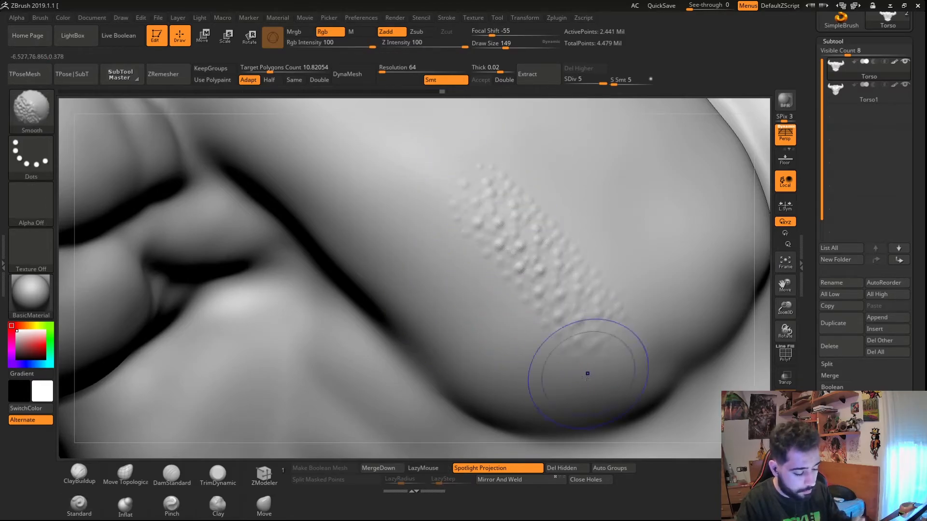
right_click_drag(515, 322, 330, 277, "ctrl")
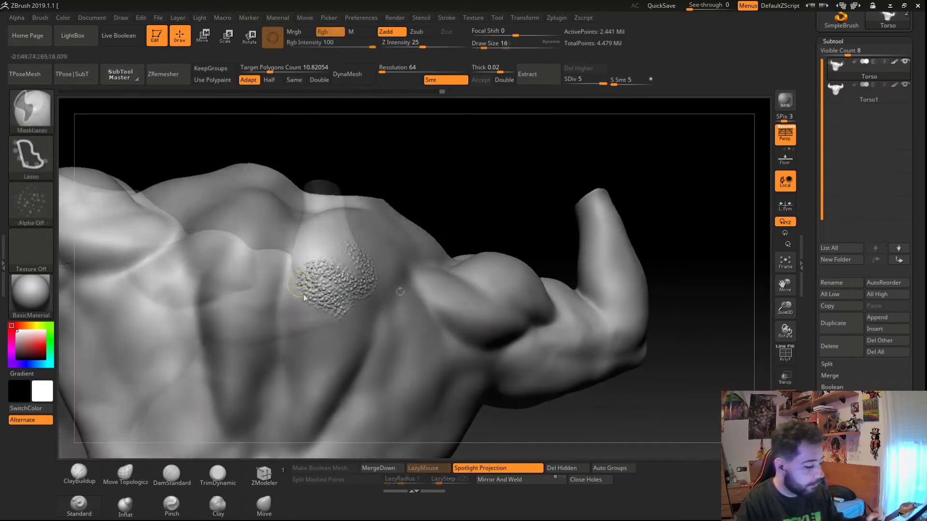
key("ctrl+z")
key("ctrl+z")
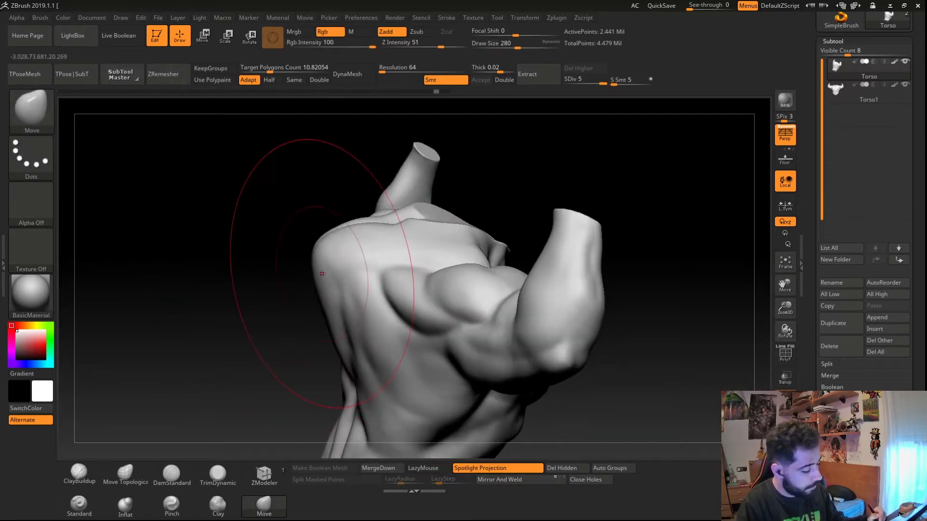
- Step the subdivision level down to 1 and back up to 5 to compare the back
key("shift+d")
key("shift+d")
key("shift+d")
key("shift+d")
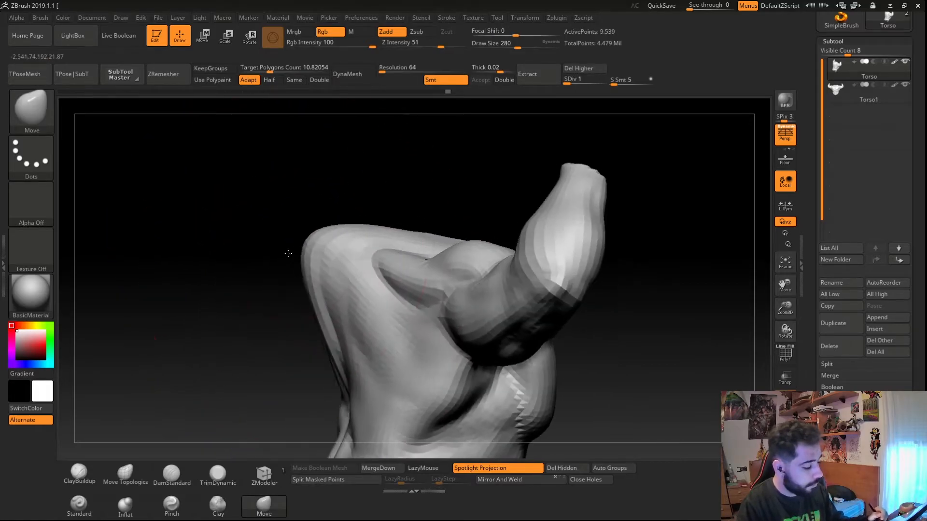
key("d")
key("d")
key("d")
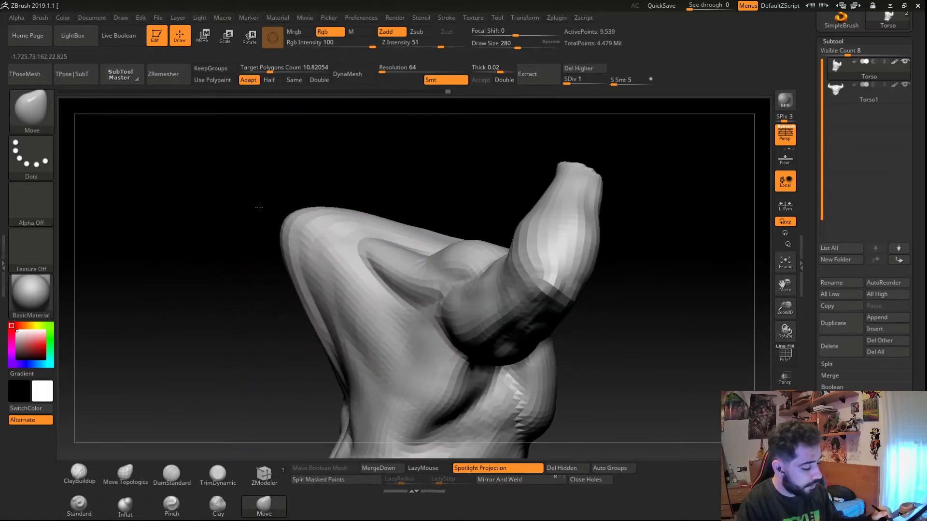
key("d")
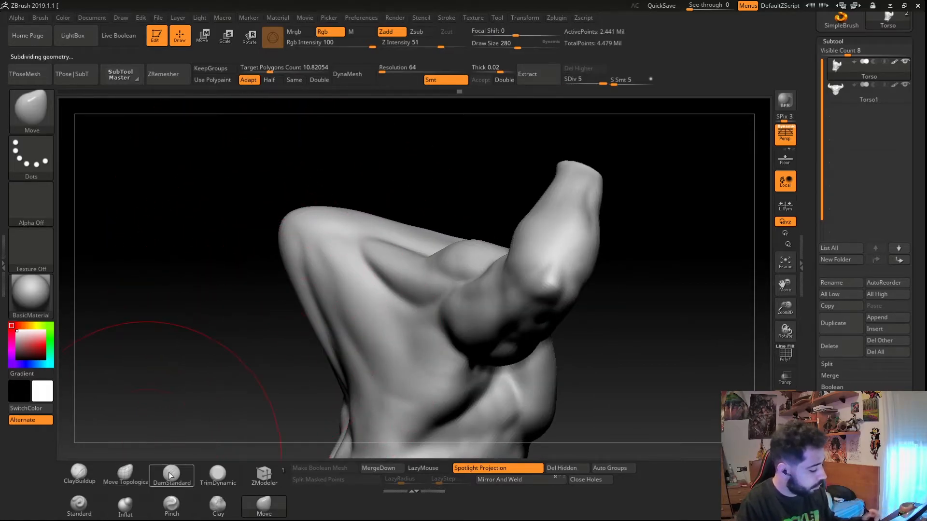
left_click_drag(64, 169, 160, 207)
right_click_drag(241, 218, 298, 284, "ctrl")
key("s")
left_click_drag(297, 285, 271, 285)
mouse_move(228, 162)
left_mouse_down()
mouse_move(244, 179)
mouse_move(224, 213)
left_mouse_up()
key("ctrl+z")
- Sculpt a bumpy patch on the rear shoulder with the Standard brush and its alpha
key("b")
key("s")
key("t")
left_click_drag(237, 176, 211, 233)
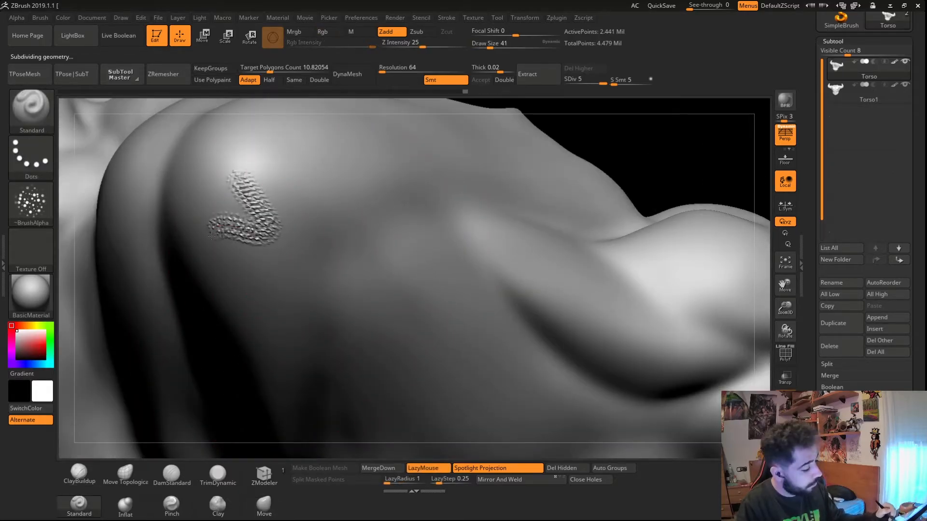
key("f")
key("ctrl+z")
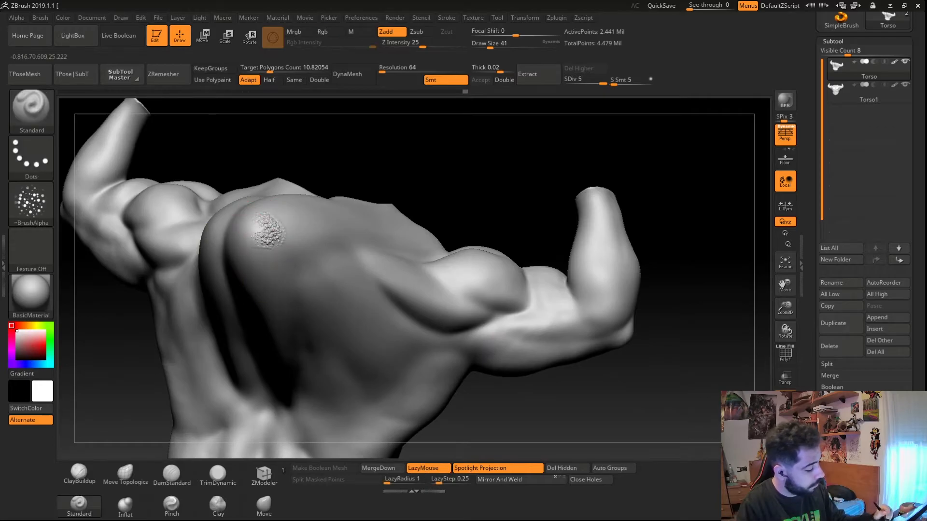
mouse_move(245, 273)
right_mouse_down()
mouse_move(256, 235)
mouse_move(280, 302)
mouse_move(281, 286)
right_mouse_up()
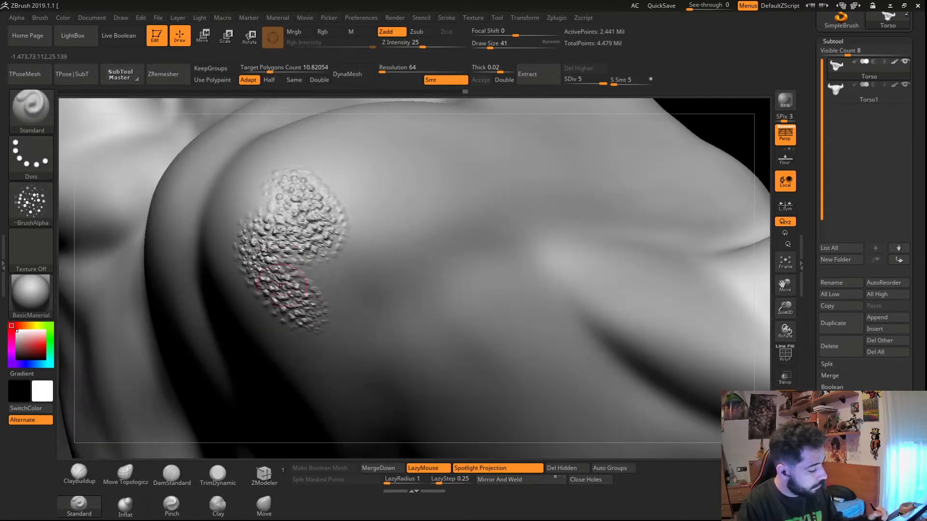
right_click_drag(254, 244, 273, 169, "ctrl")
right_click_drag(293, 330, 295, 280)
left_click_drag(289, 296, 283, 272, "shift")
mouse_move(283, 271)
right_mouse_down()
mouse_move(282, 305)
mouse_move(321, 311)
mouse_move(282, 305)
mouse_move(304, 320)
mouse_move(272, 322)
right_mouse_up()
right_click_drag(264, 244, 295, 329, "ctrl")
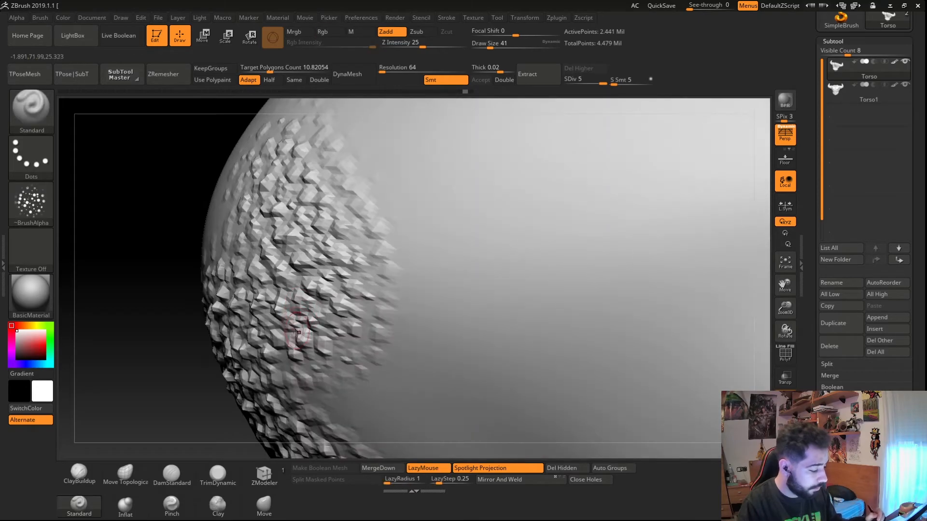
- Add a curved band of bumps along the upper arm and smooth its edges
right_click_drag(363, 362, 145, 275, "ctrl")
mouse_move(391, 379)
right_mouse_down("ctrl")
mouse_move(393, 337)
mouse_move(428, 360)
mouse_move(408, 340)
right_mouse_up("ctrl")
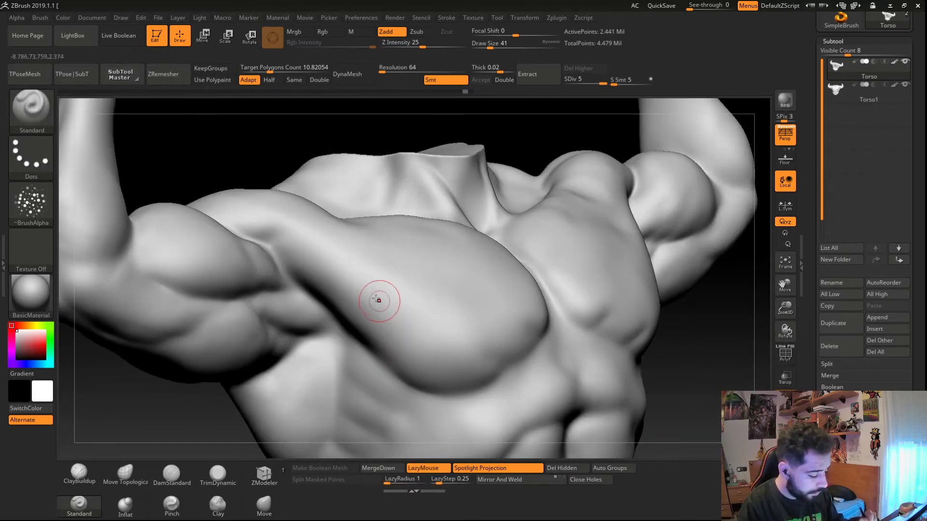
right_click_drag(467, 327, 464, 388, "ctrl")
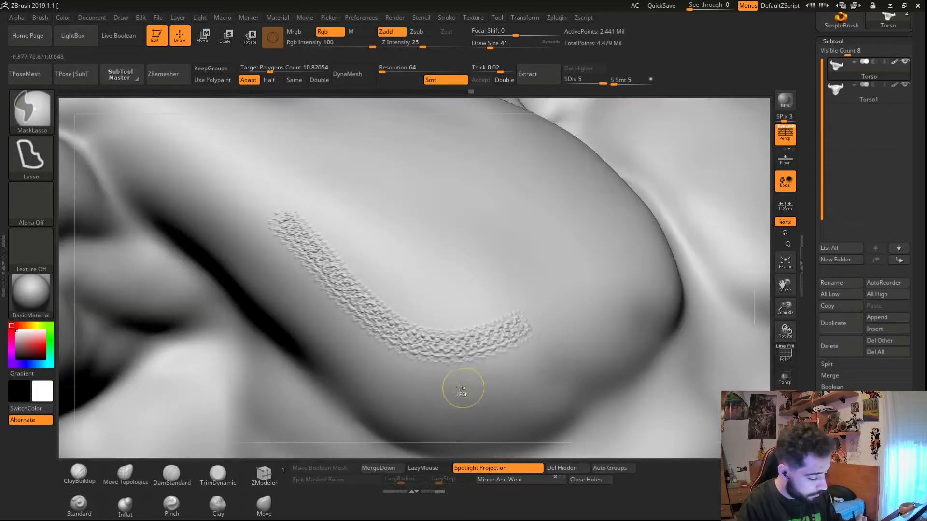
right_click_drag(405, 365, 361, 336, "ctrl")
left_click_drag(331, 261, 333, 264, "shift")
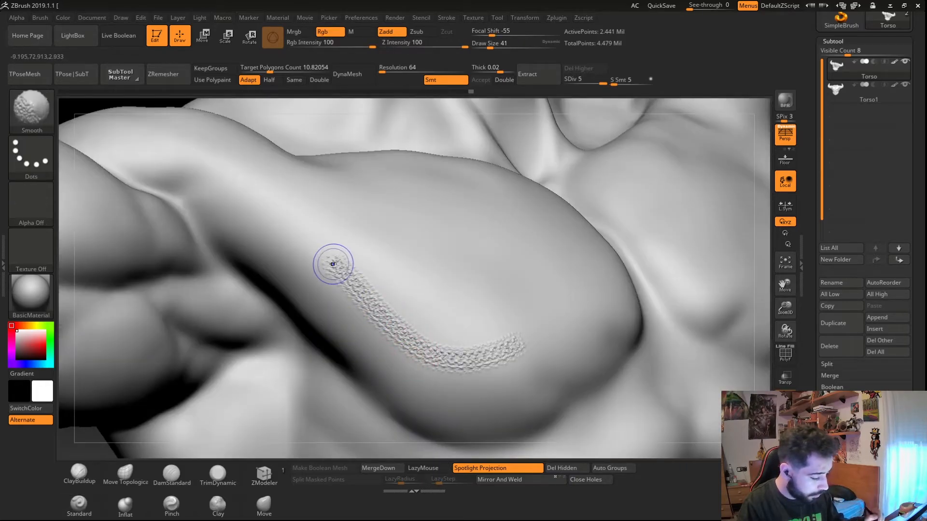
mouse_move(414, 380)
right_mouse_down("ctrl")
mouse_move(264, 314)
mouse_move(177, 356)
mouse_move(354, 354)
right_mouse_up("ctrl")
left_click_drag(226, 359, 224, 356, "shift")
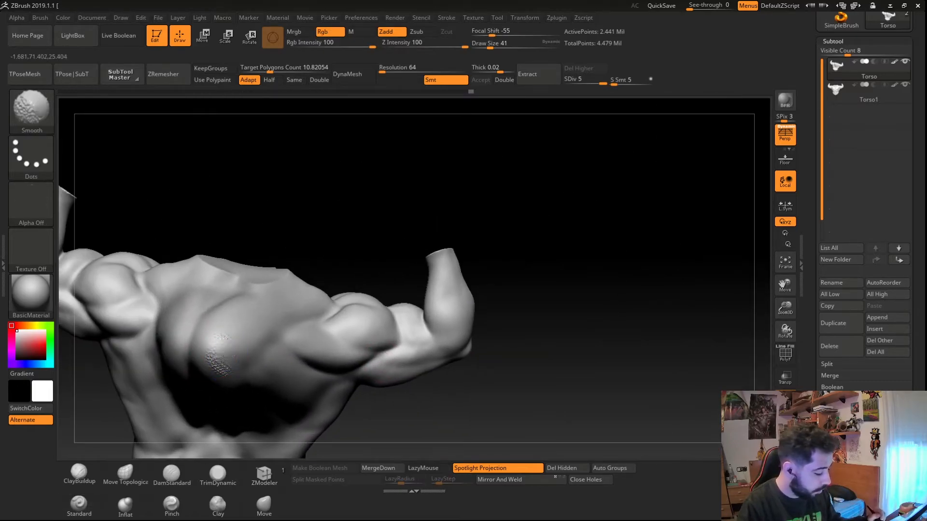
- Soften the bumpy patch on the shoulder with the Smooth brush at a larger size
mouse_move(160, 387)
right_mouse_down()
mouse_move(192, 383)
mouse_move(261, 422)
mouse_move(223, 320)
mouse_move(259, 343)
right_mouse_up()
key("s")
left_click_drag(259, 341, 270, 340)
left_click_drag(216, 281, 351, 352)
right_click_drag(330, 344, 270, 318, "ctrl")
mouse_move(260, 384)
right_mouse_down()
mouse_move(267, 400)
mouse_move(316, 357)
right_mouse_up()
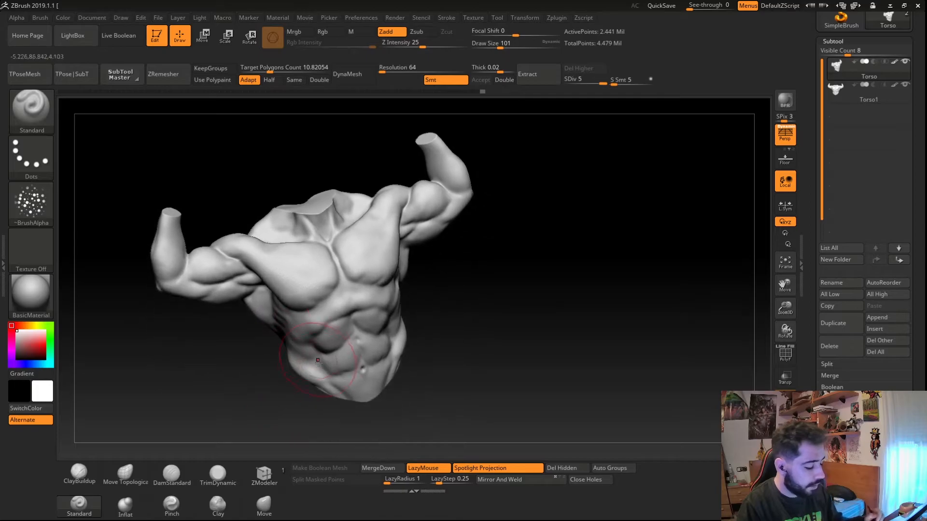
- Carve grooves between the chest muscles with the DamStandard brush
left_click(171, 474)
right_click_drag(323, 280, 352, 331, "ctrl")
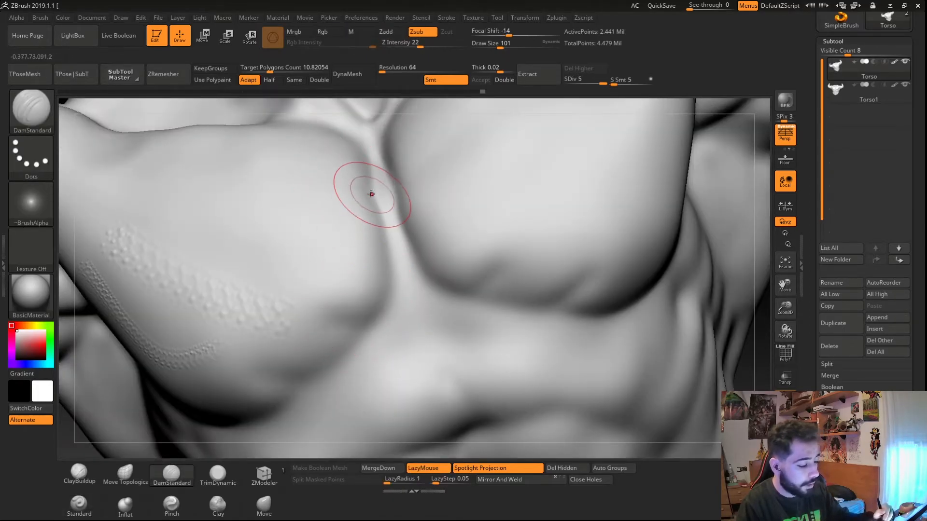
mouse_move(270, 216)
right_mouse_down("ctrl")
mouse_move(372, 215)
mouse_move(317, 248)
mouse_move(390, 297)
right_mouse_up("ctrl")
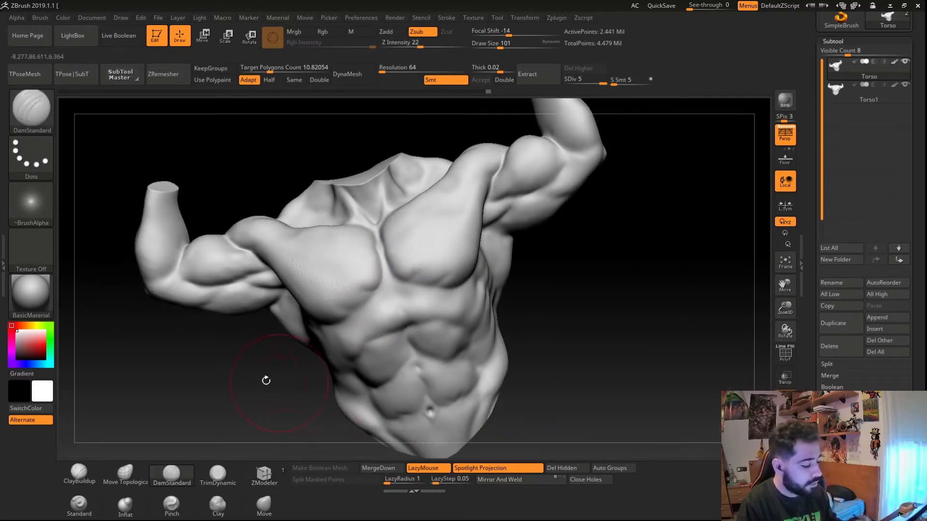
right_click_drag(279, 382, 262, 374)
right_click_drag(162, 368, 217, 328)
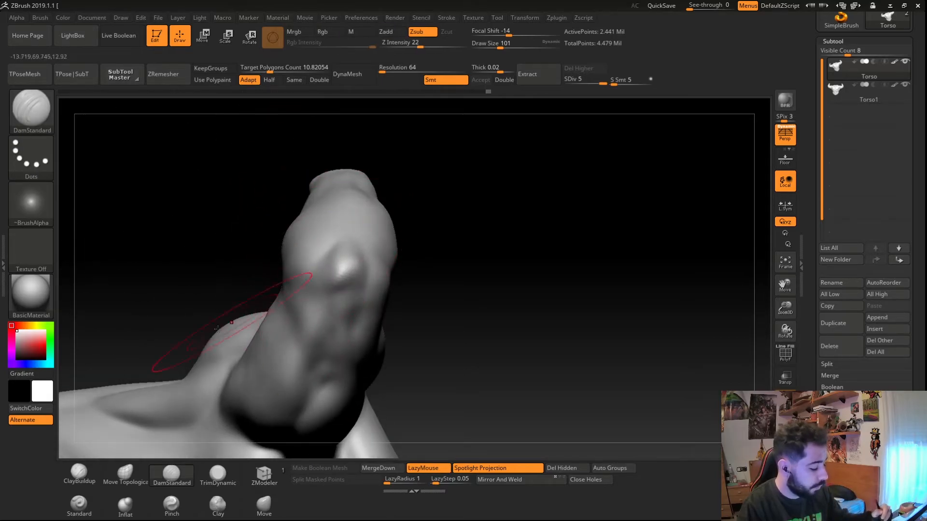
- Select ClayBuildup with draw size 27 and build up the shoulder, smoothing the strokes
left_click(88, 474)
type("s27")
key("Return")
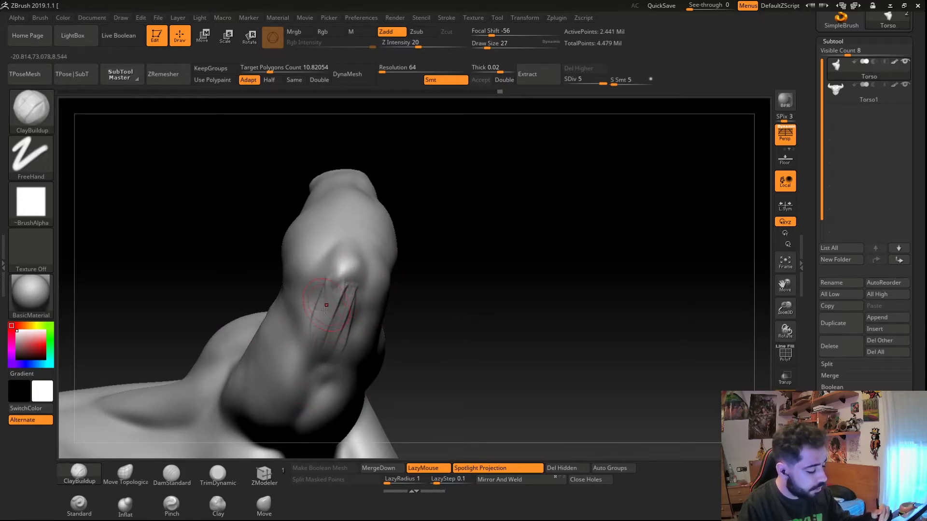
key("shift")
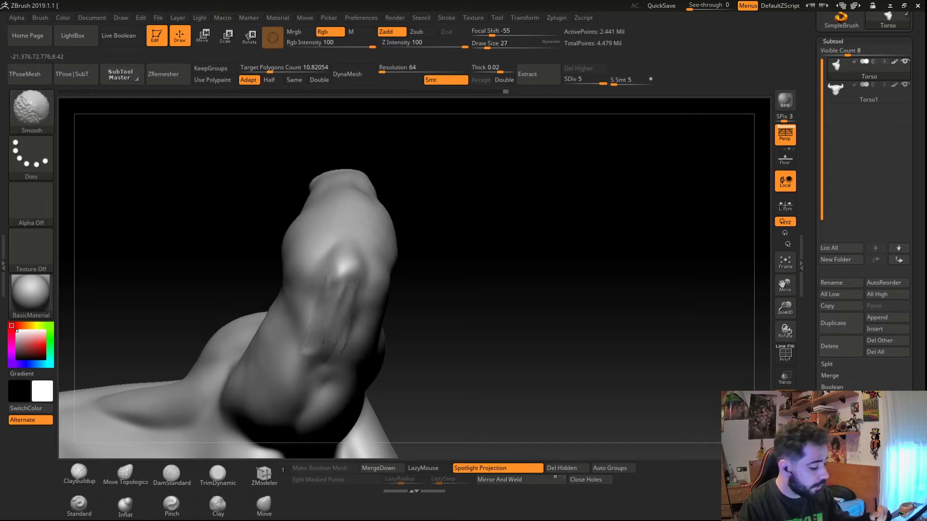
left_click_drag(256, 227, 304, 196)
left_click_drag(359, 121, 509, 281)
left_click_drag(523, 225, 482, 364)
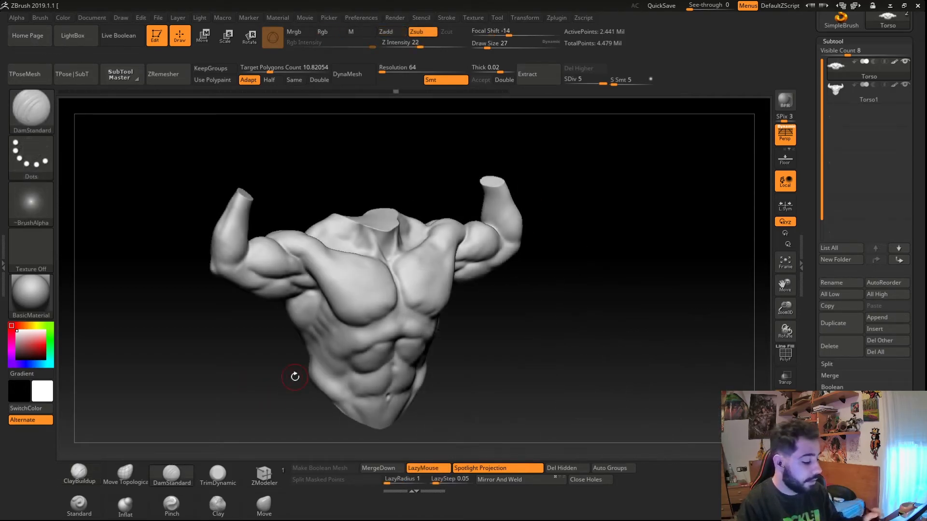
left_click_drag(294, 377, 273, 364)
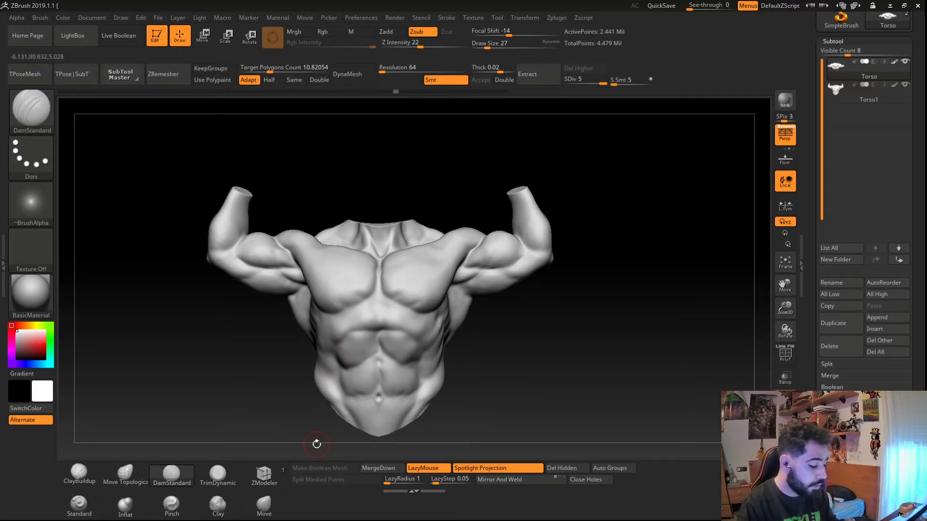
- Carve deeper grooves along the abdominal muscles with DamStandard, undoing one stroke
left_click_drag(316, 443, 385, 400)
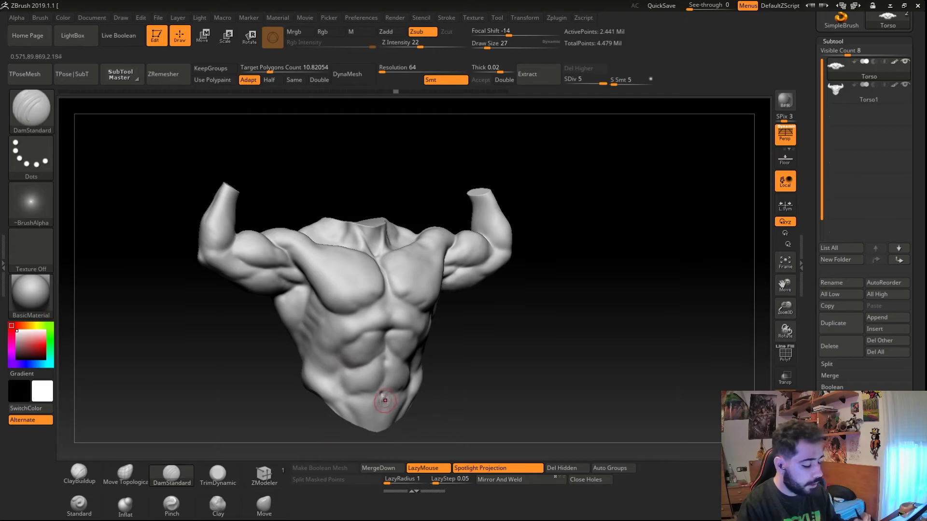
left_click(308, 304)
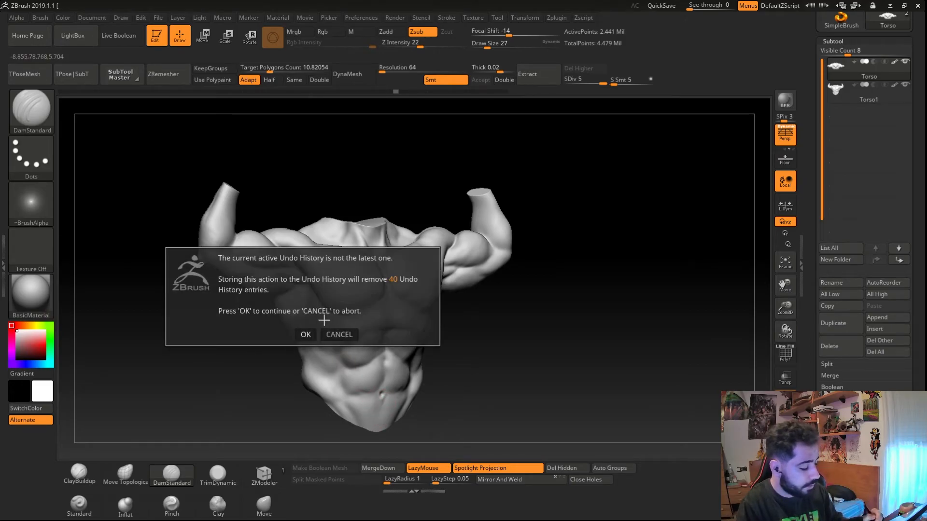
left_click(305, 335)
right_click_drag(351, 372, 337, 360)
right_click_drag(337, 360, 367, 361, "ctrl")
mouse_move(395, 344)
left_mouse_down()
mouse_move(406, 374)
mouse_move(430, 395)
left_mouse_up()
right_click_drag(420, 407, 413, 403)
right_click_drag(366, 318, 353, 203, "alt")
right_click_drag(353, 203, 355, 249, "ctrl")
mouse_move(356, 314)
left_mouse_down()
mouse_move(385, 381)
mouse_move(428, 369)
mouse_move(436, 350)
left_mouse_up()
right_click_drag(264, 386, 294, 395)
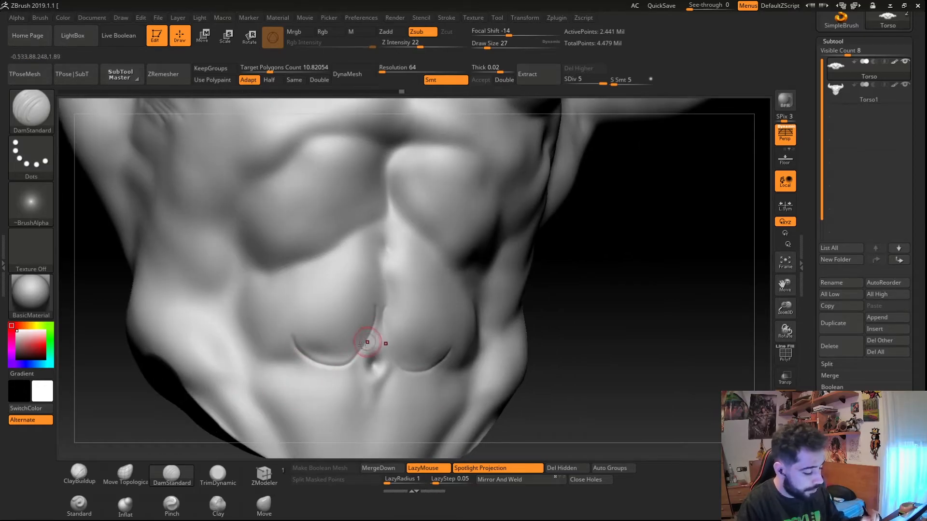
key("ctrl+z")
right_click_drag(273, 293, 310, 358, "ctrl")
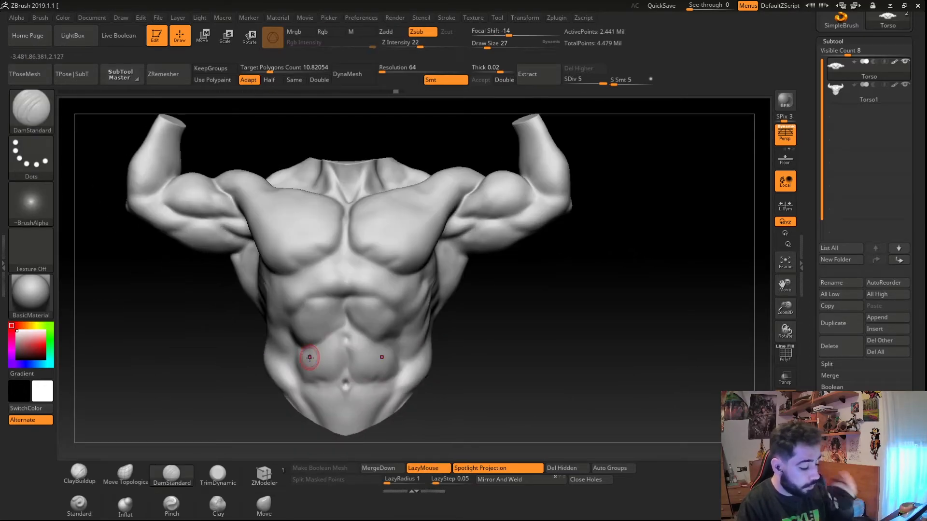
- Add ClayBuildup strokes to the side of the abdomen
left_click(83, 474)
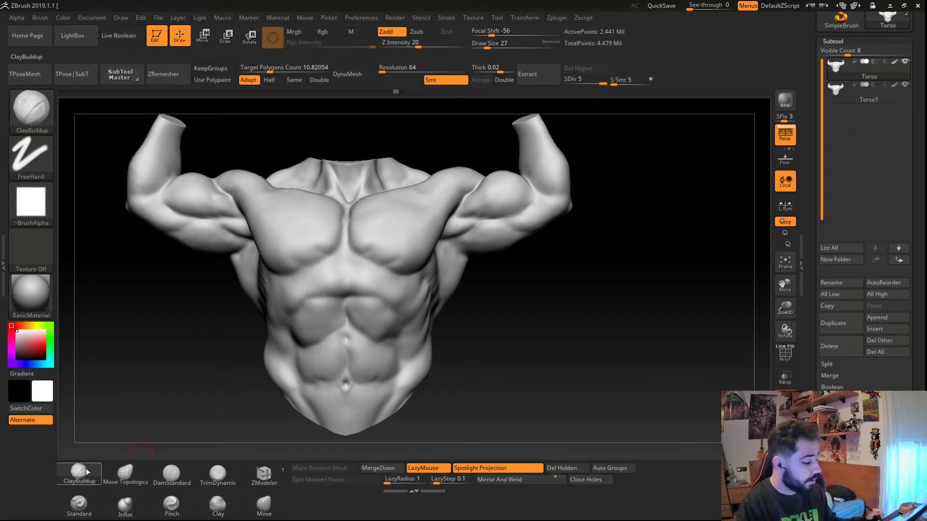
left_click(200, 484)
left_click_drag(232, 452, 324, 450)
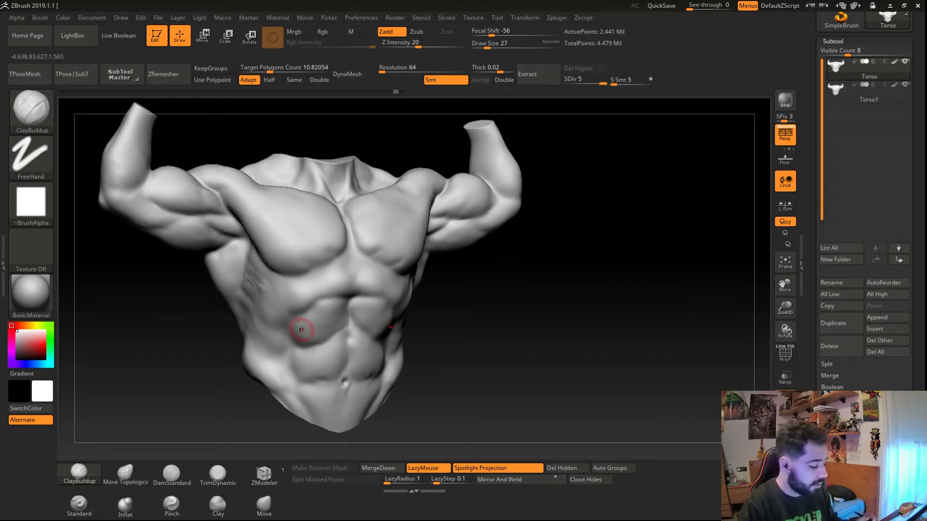
left_click_drag(266, 403, 243, 418)
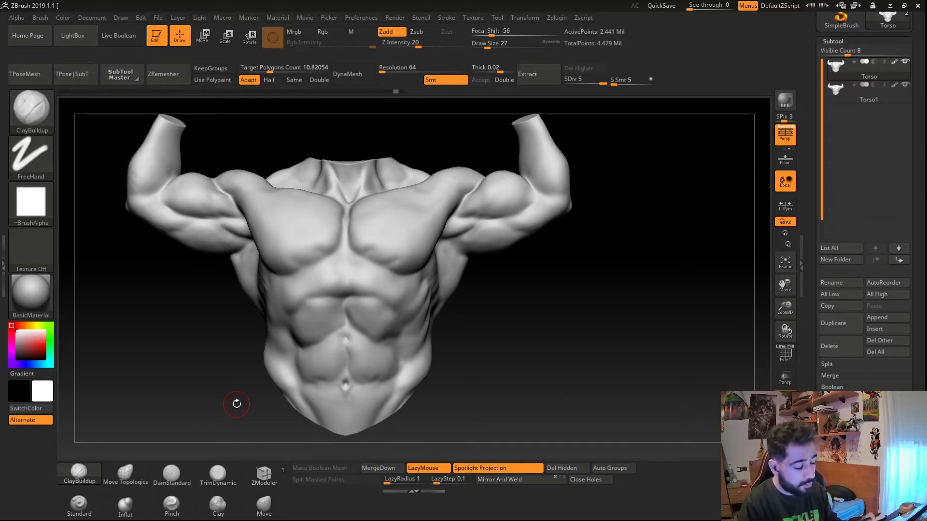
- Set the DamStandard brush's draw size to 128 and switch to the MaskLasso brush
left_click(172, 474)
key("s")
left_click_drag(279, 364, 296, 362)
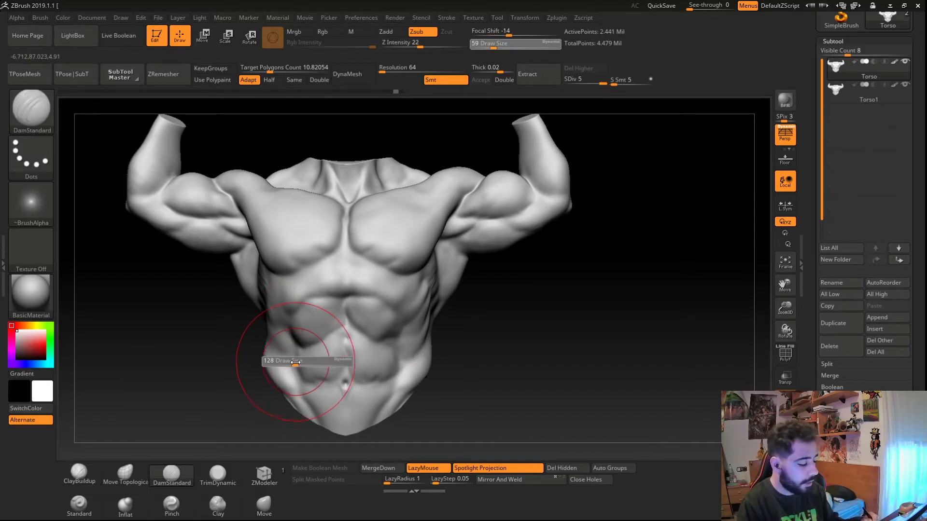
key("b")
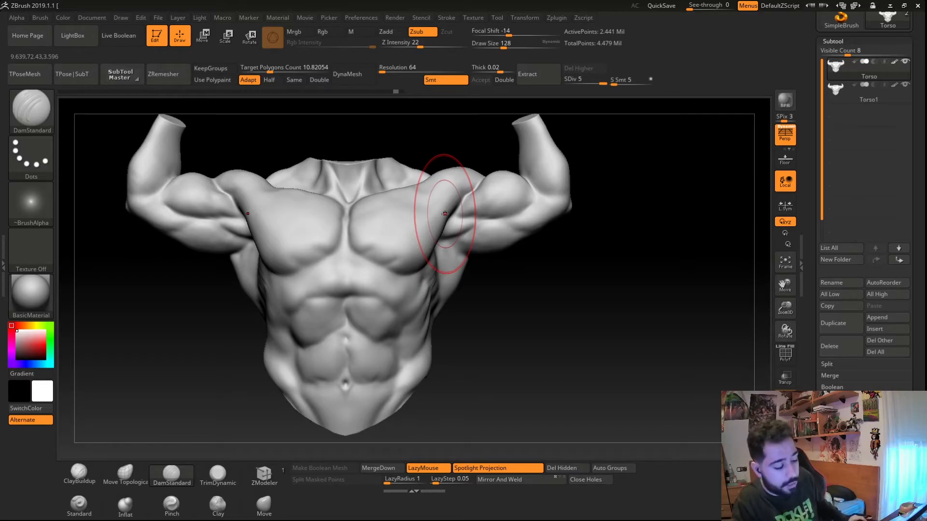
right_click_drag(322, 246, 321, 262, "ctrl")
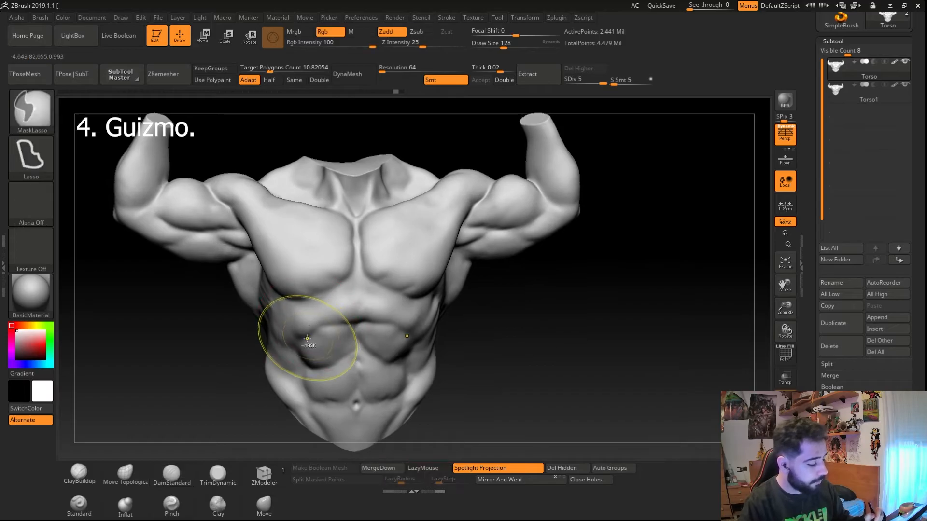
- Lasso-mask an area of the abdomen and activate the Gizmo
right_click_drag(308, 338, 305, 320, "ctrl")
right_click_drag(271, 376, 345, 364, "alt")
key("w")
- Try moving the torso with the Gizmo and undo the last move
mouse_move(293, 346)
right_mouse_down("alt")
mouse_move(298, 363)
mouse_move(246, 372)
mouse_move(242, 356)
right_mouse_up("alt")
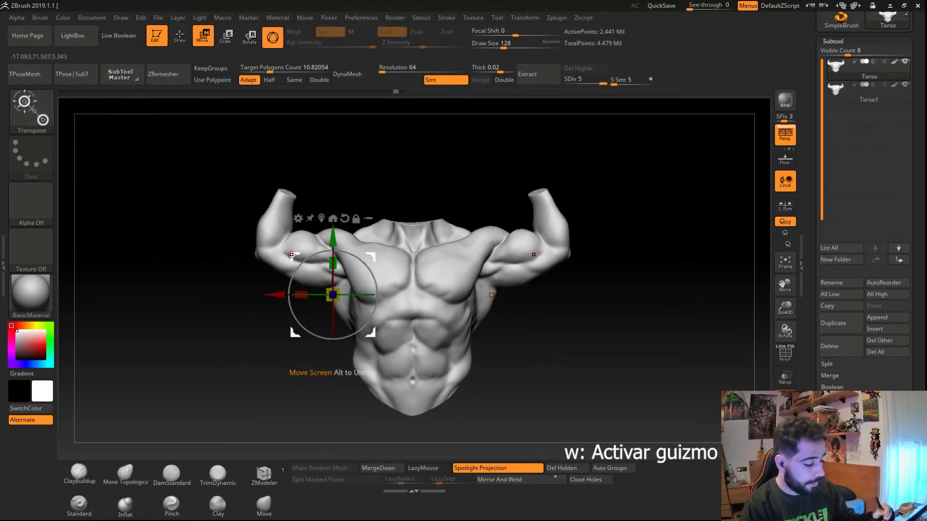
right_click_drag(300, 323, 307, 347)
right_click_drag(365, 391, 365, 372, "shift")
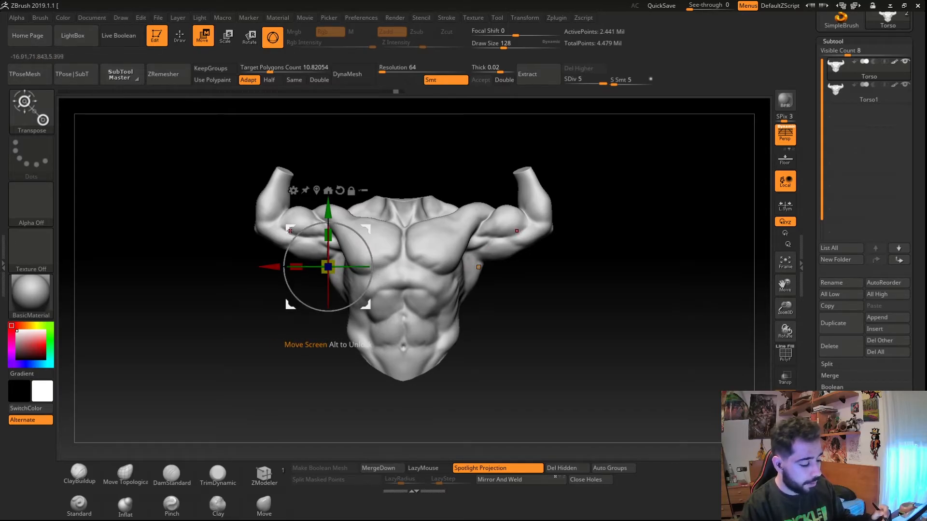
mouse_move(286, 226)
left_mouse_down()
mouse_move(268, 226)
mouse_move(271, 235)
left_mouse_up()
left_click_drag(287, 302, 306, 224)
key("ctrl+z")
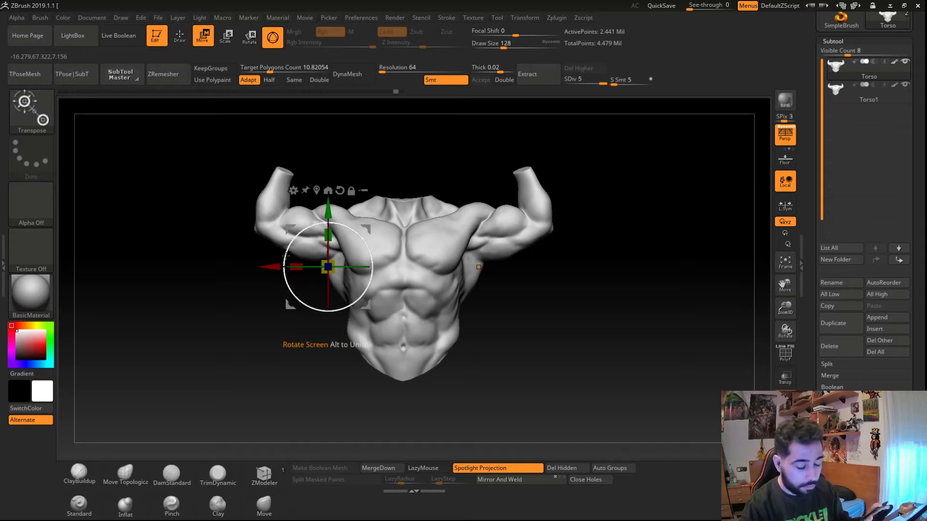
- Recenter the Gizmo on the torso and try moving and scaling the mesh with it, undoing each transformation
left_click(316, 190)
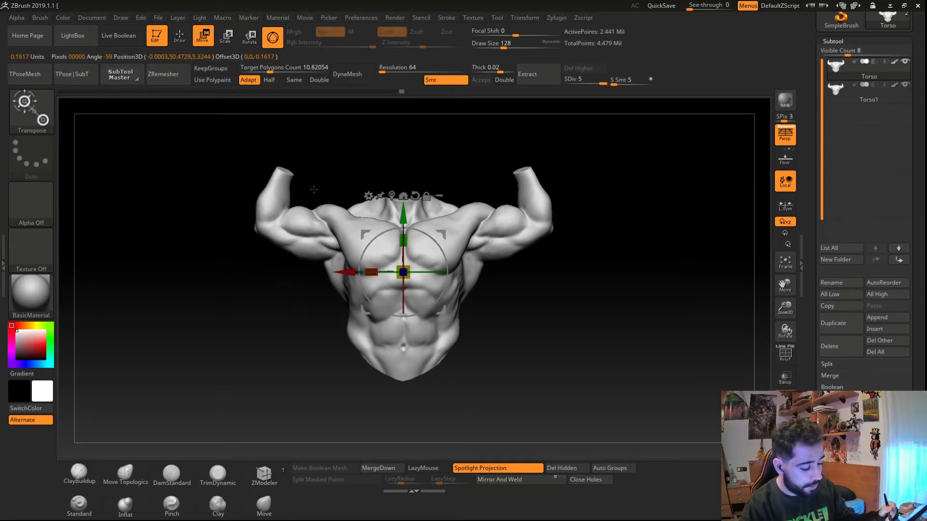
left_click_drag(397, 229, 330, 232)
key("ctrl+z")
left_click_drag(384, 272, 252, 273)
key("ctrl+z")
mouse_move(366, 234)
left_mouse_down()
mouse_move(347, 208)
mouse_move(362, 230)
mouse_move(374, 225)
left_mouse_up()
key("ctrl+z")
key("ctrl+z")
key("ctrl+shift+z")
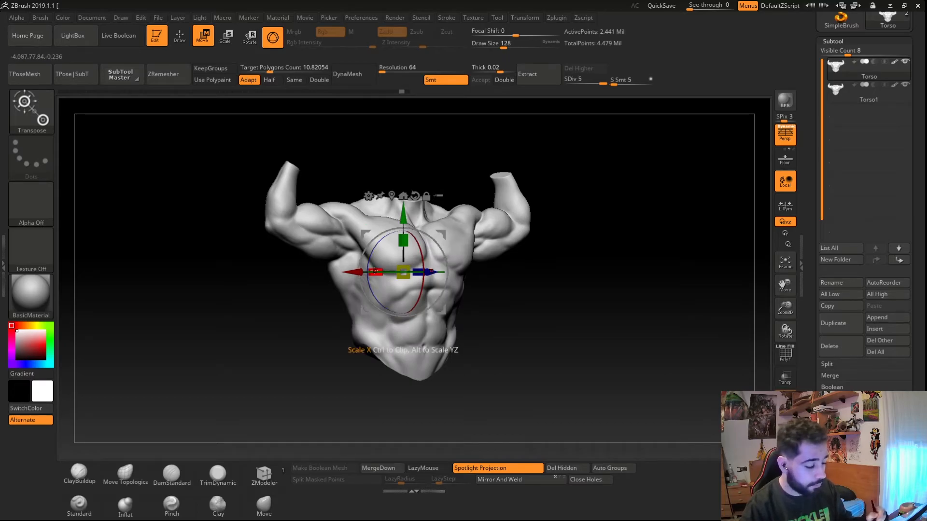
key("ctrl+z")
key("ctrl+shift+z")
key("ctrl+z")
- Switch back to Draw mode and try a DamStandard stroke on the upper chest, undoing it
key("q")
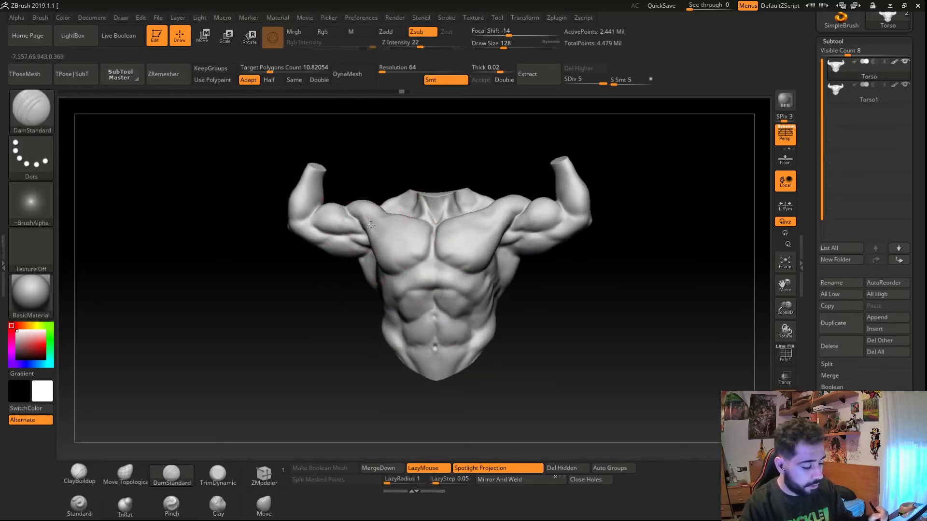
right_click_drag(370, 217, 410, 232)
key("ctrl+z")
- Orbit in close to the chest and paint a mask over the left pectoral
mouse_move(498, 261)
right_mouse_down()
mouse_move(394, 254)
mouse_move(379, 232)
mouse_move(324, 306)
right_mouse_up()
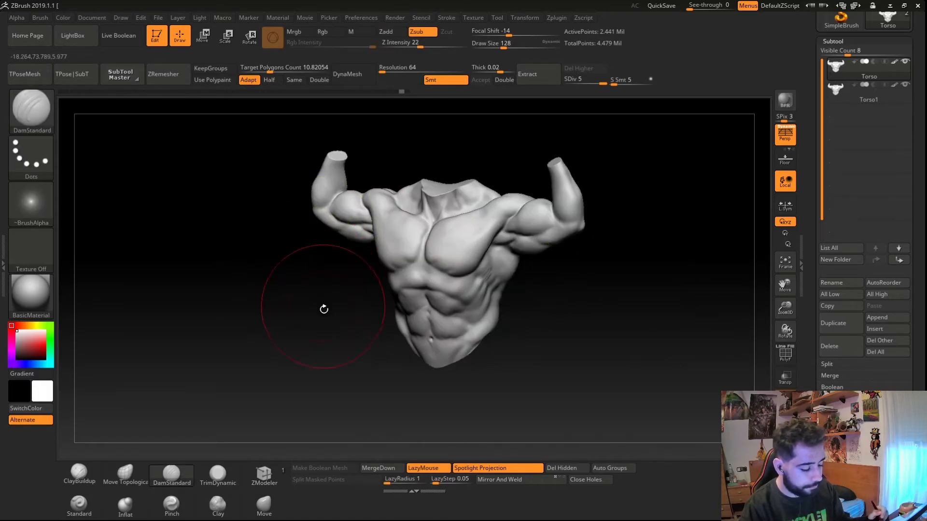
mouse_move(380, 362)
right_mouse_down()
mouse_move(341, 366)
mouse_move(350, 382)
mouse_move(339, 365)
mouse_move(405, 336)
right_mouse_up()
mouse_move(324, 285)
left_mouse_down()
mouse_move(367, 300)
mouse_move(378, 294)
left_mouse_up()
left_click_drag(293, 311, 357, 315)
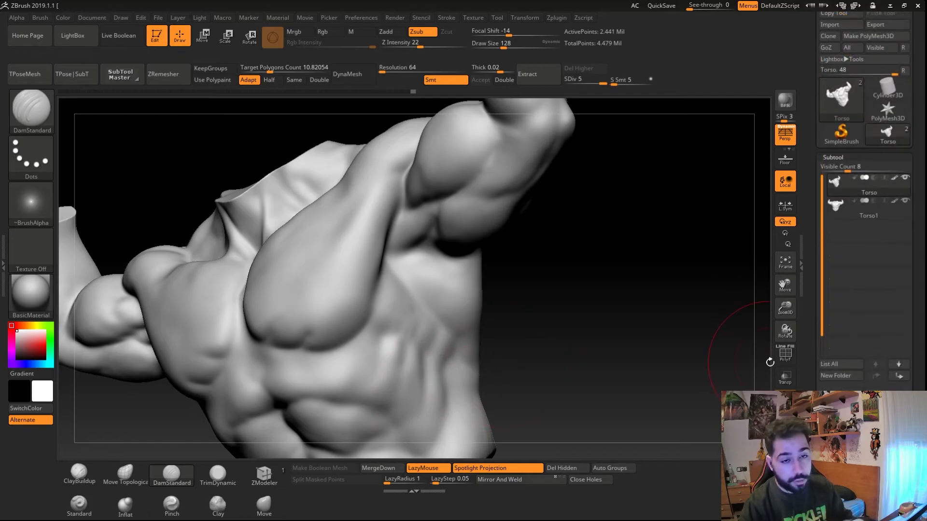
key("ctrl")
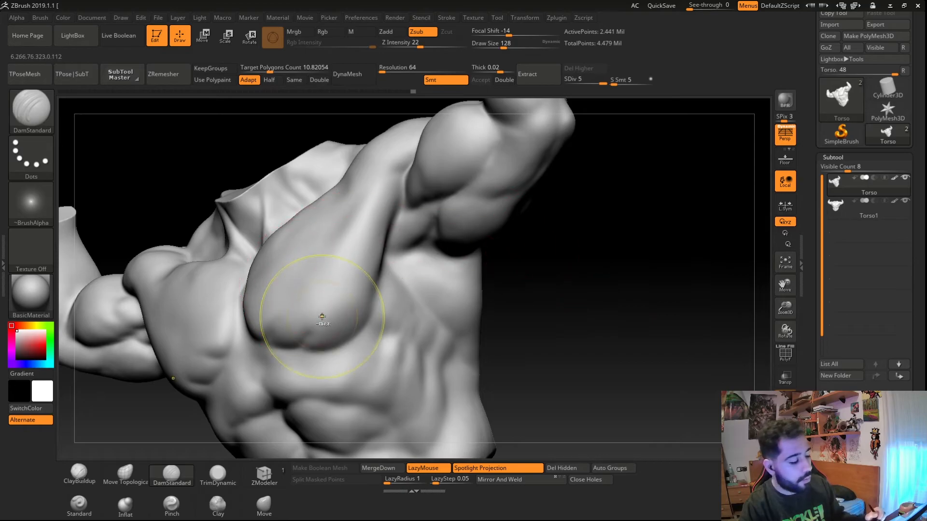
right_click_drag(322, 316, 299, 285, "ctrl+alt")
- Select the Torso1 subtool, carve a stroke on its chest, and save the tool with Save As
left_click(839, 205)
mouse_move(357, 290)
right_mouse_down("shift")
mouse_move(270, 333)
mouse_move(338, 307)
right_mouse_up("shift")
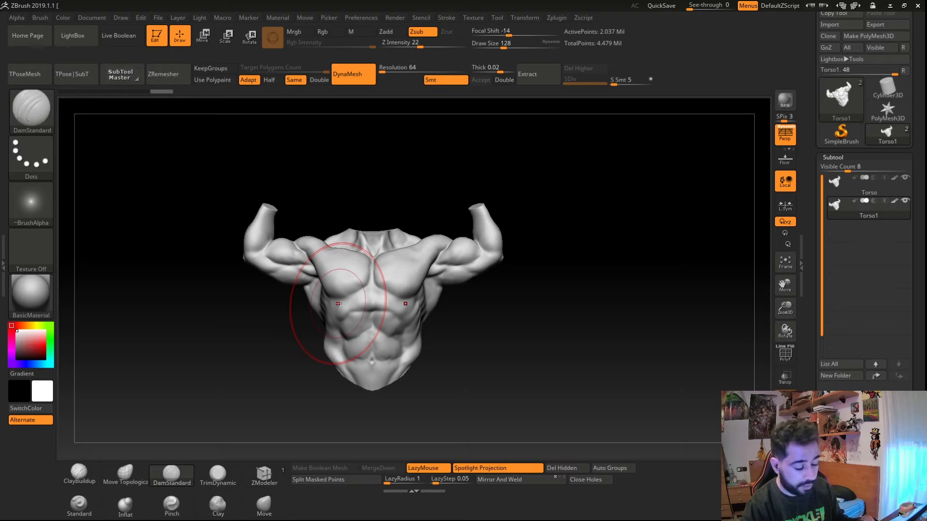
left_click_drag(816, 212, 818, 259)
left_click(875, 34)
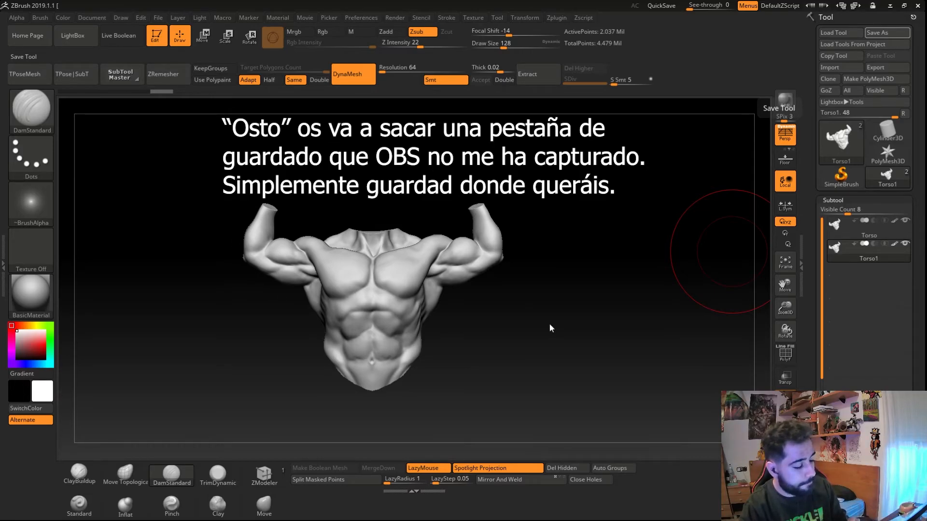
left_click_drag(186, 252, 230, 304)
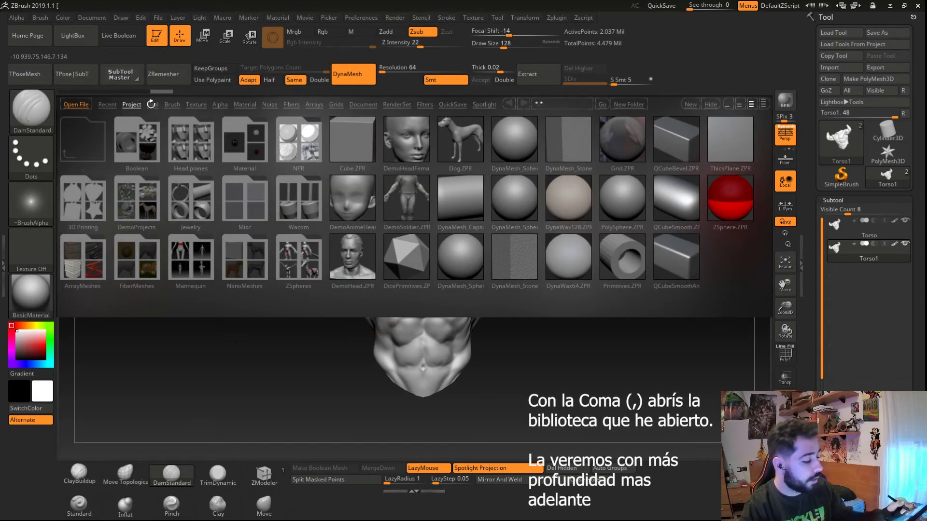
- In the Lightbox's Tool section, load the Julie, Dog and Ryan_Kingslien_Anatomy sample tools
left_click(153, 104)
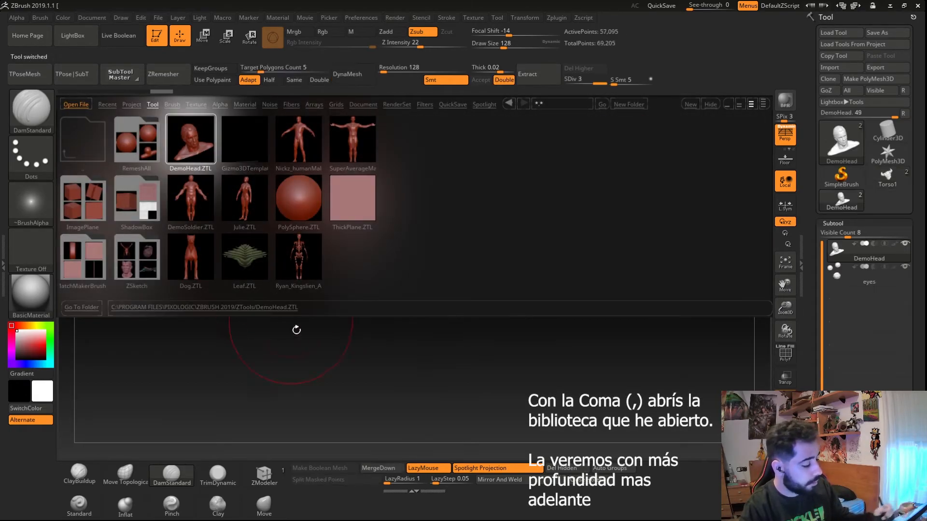
double_click(246, 206)
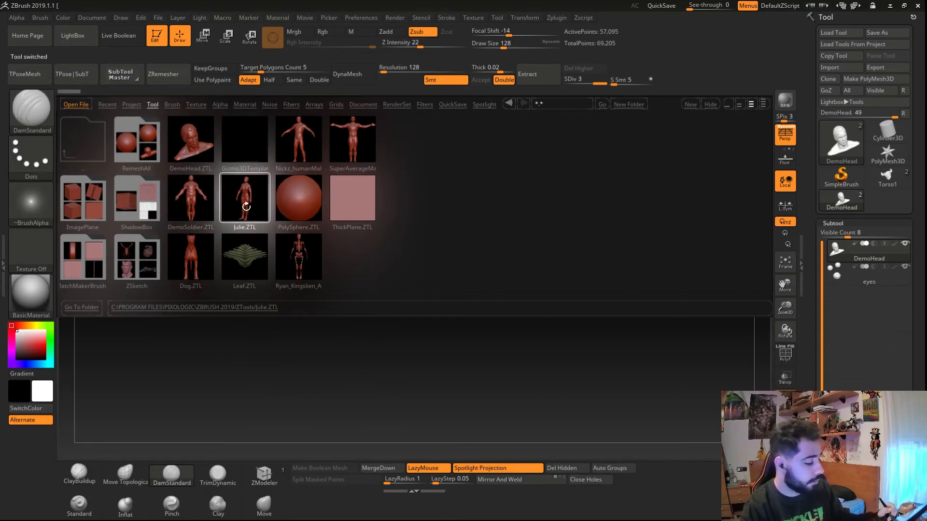
double_click(181, 266)
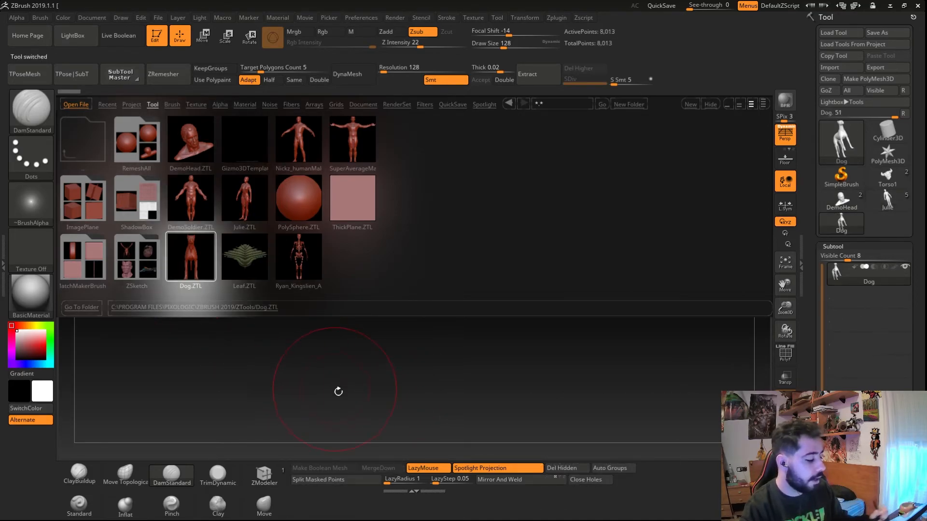
double_click(286, 268)
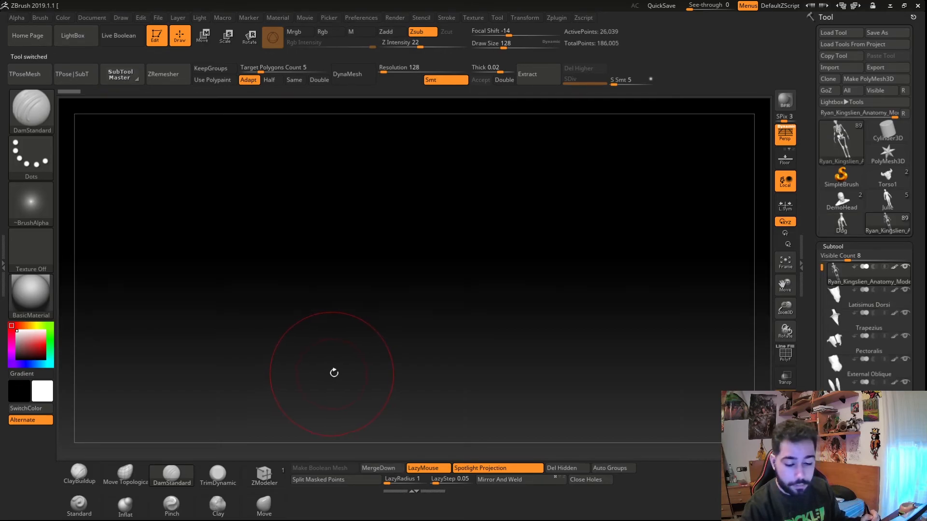
- Scroll the anatomy model's subtools and switch among the loaded tools, ending on Torso1
left_click_drag(820, 266, 825, 388)
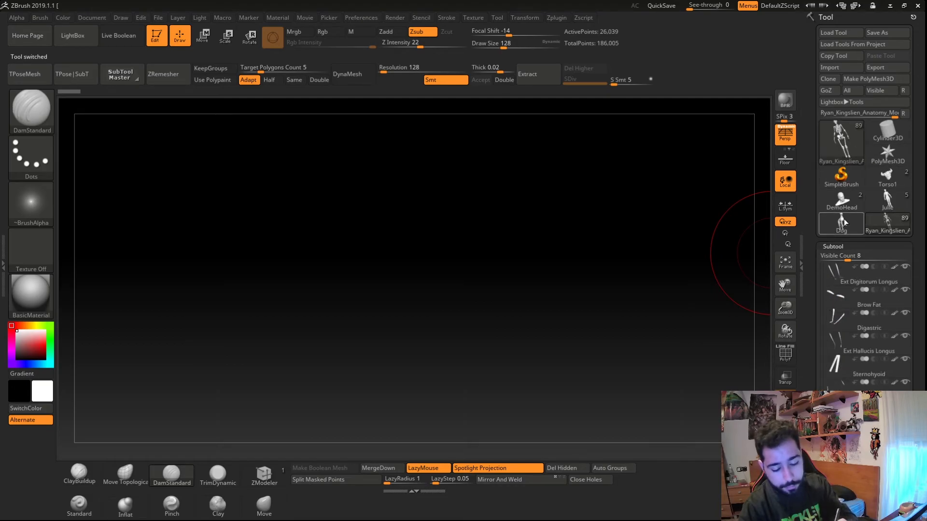
left_click(844, 218)
left_click(842, 200)
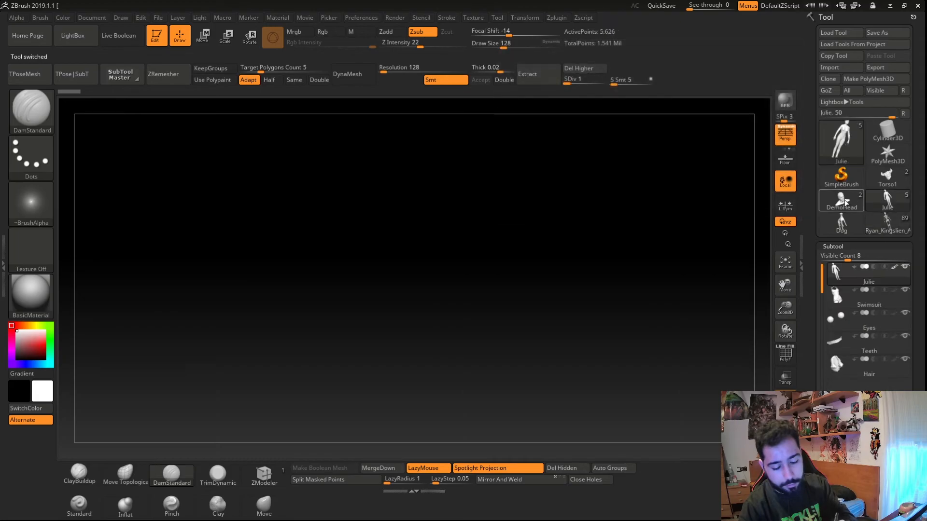
left_click(886, 177)
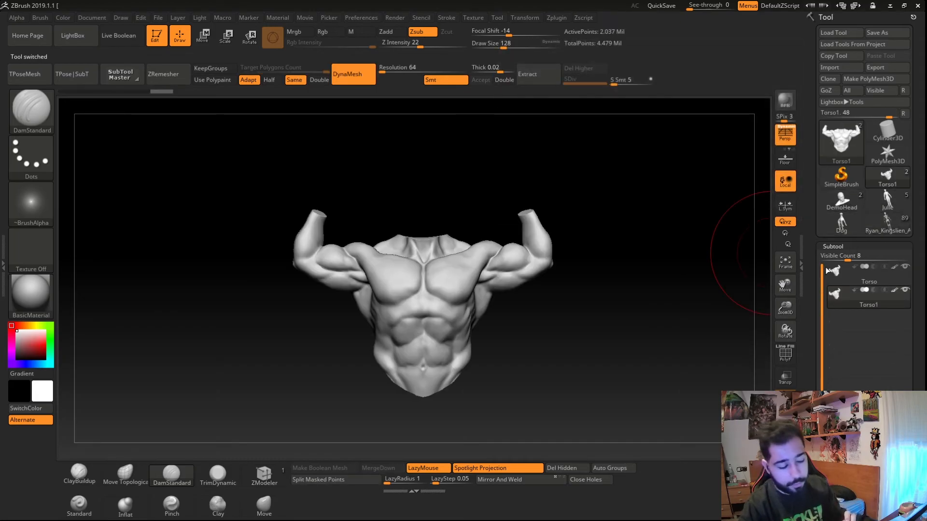
left_click(841, 221)
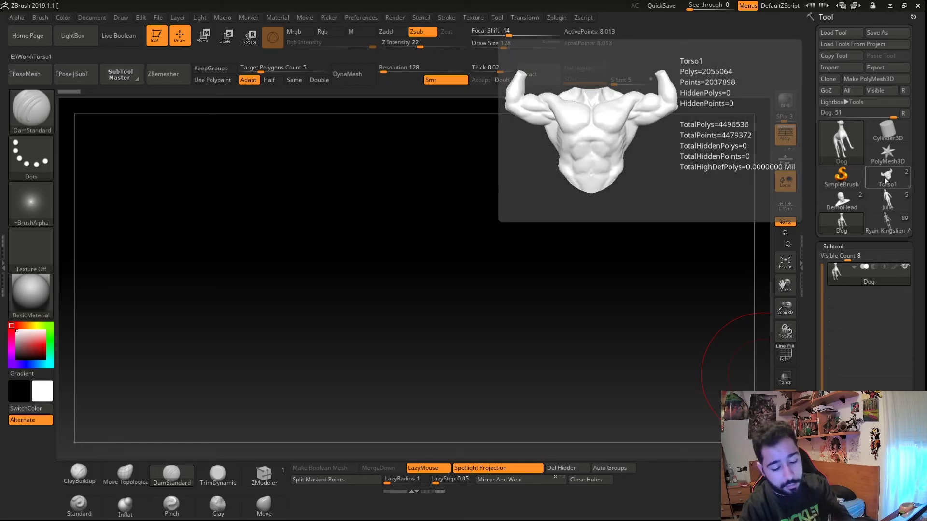
left_click(886, 181)
- Open and close the Lightbox and orbit around the torso to inspect it
key("comma")
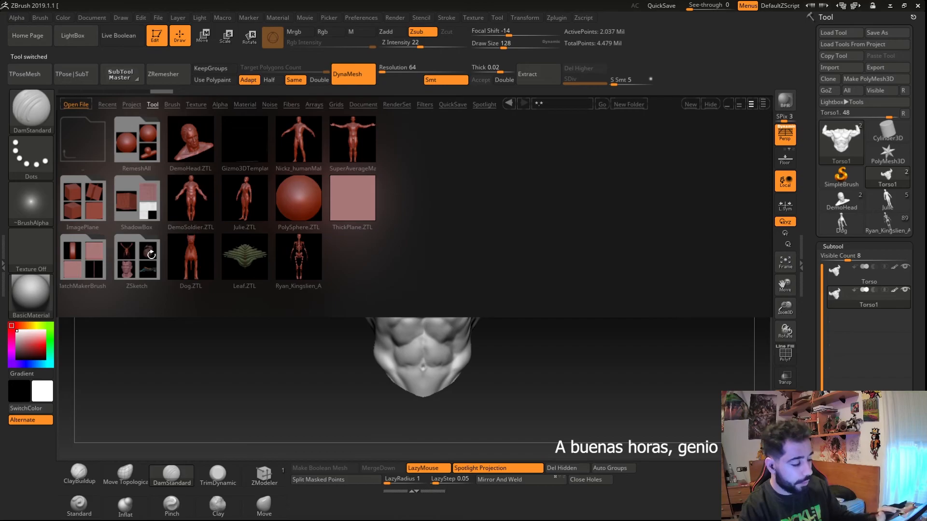
key("comma")
left_click_drag(293, 355, 314, 372)
right_click_drag(351, 376, 319, 360, "alt")
right_click_drag(318, 360, 338, 391, "ctrl")
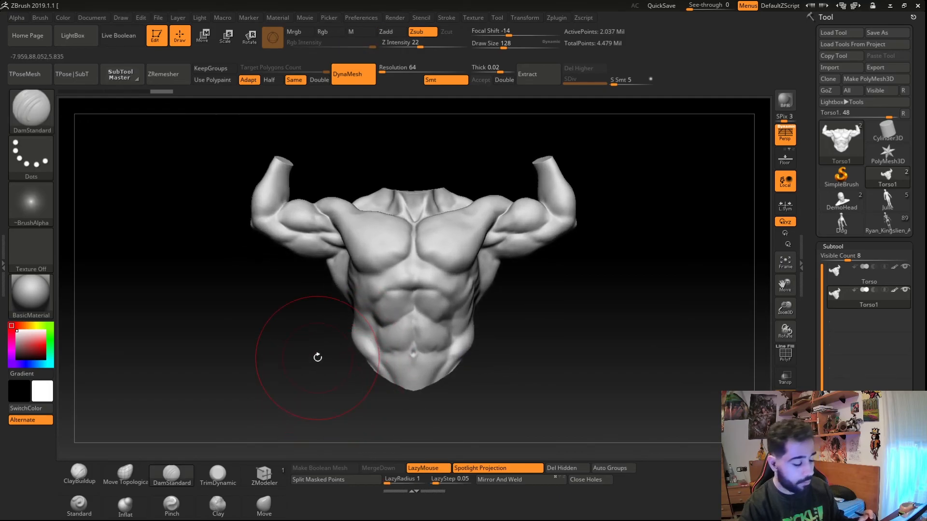
left_click_drag(326, 382, 343, 356)
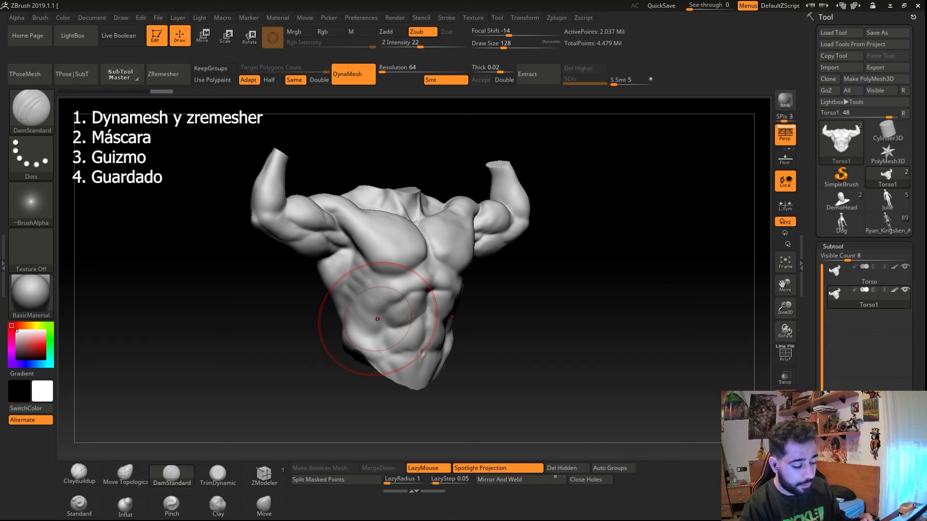
left_click_drag(497, 359, 434, 361)
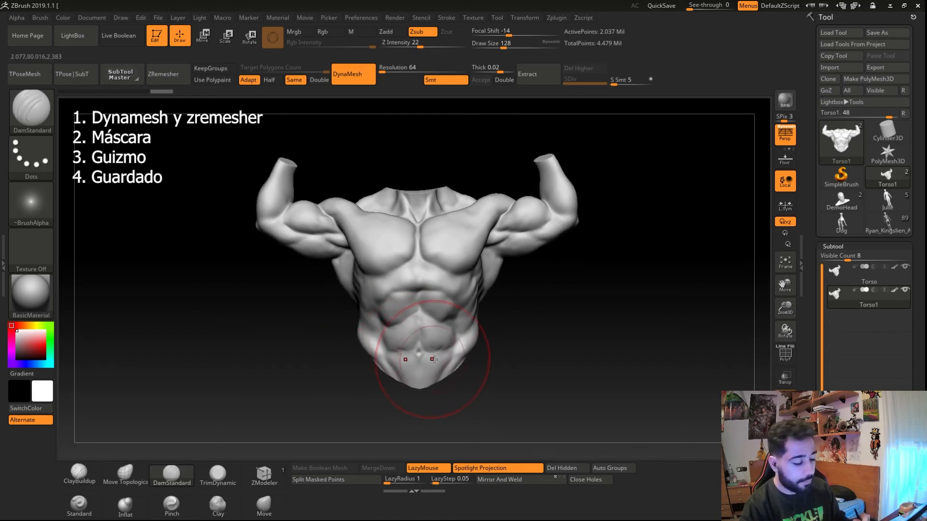
- Select the Torso subtool, drop to its lowest subdivision level and smooth the upper chest
left_click(424, 341, "alt")
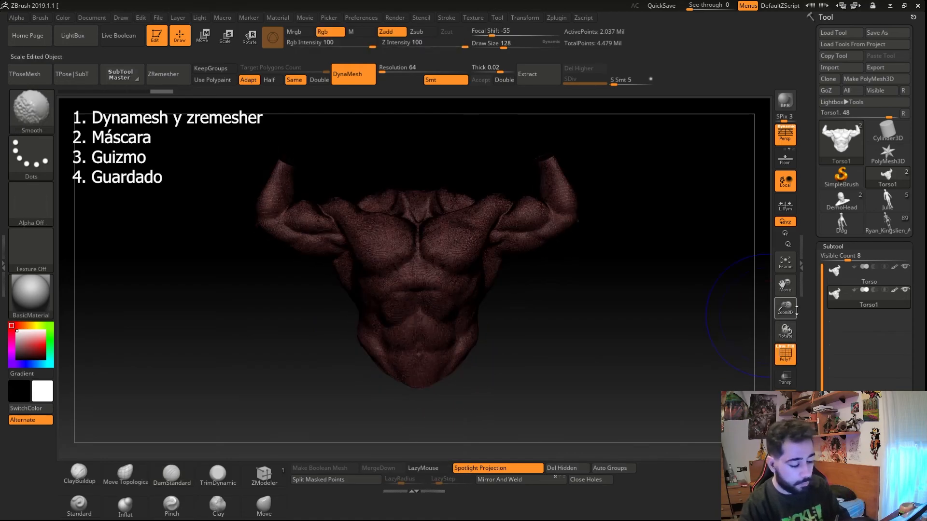
mouse_move(310, 394)
left_mouse_down()
mouse_move(337, 386)
mouse_move(299, 389)
left_mouse_up()
key("shift+d")
key("shift+d")
left_click(264, 506)
mouse_move(364, 309)
left_mouse_down()
mouse_move(377, 301)
mouse_move(309, 300)
left_mouse_up()
mouse_move(369, 266)
left_mouse_down()
mouse_move(420, 261)
mouse_move(405, 333)
mouse_move(425, 309)
mouse_move(405, 241)
left_mouse_up()
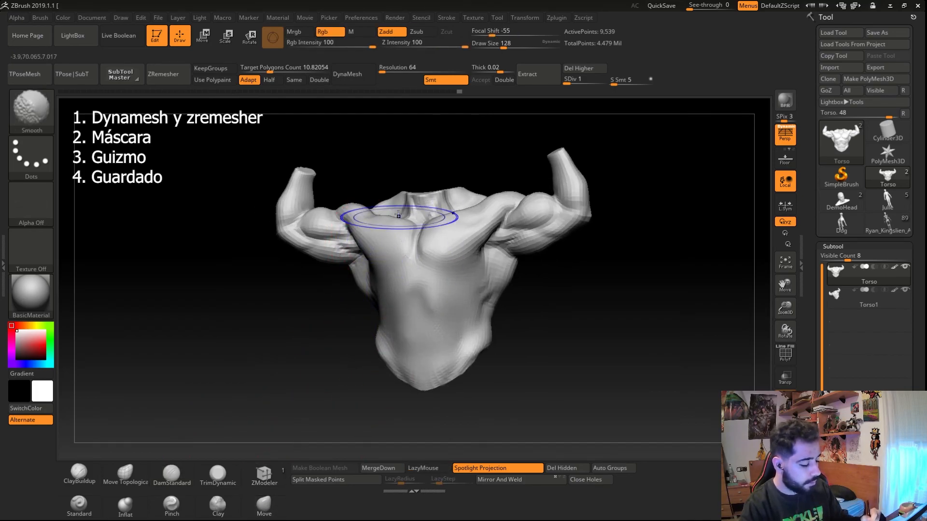
- Step up the subdivision levels and try a stroke on the abdomen, undoing it and returning to the lowest level
key("d")
key("d")
left_click_drag(320, 347, 405, 327)
key("ctrl+z")
key("ctrl+z")
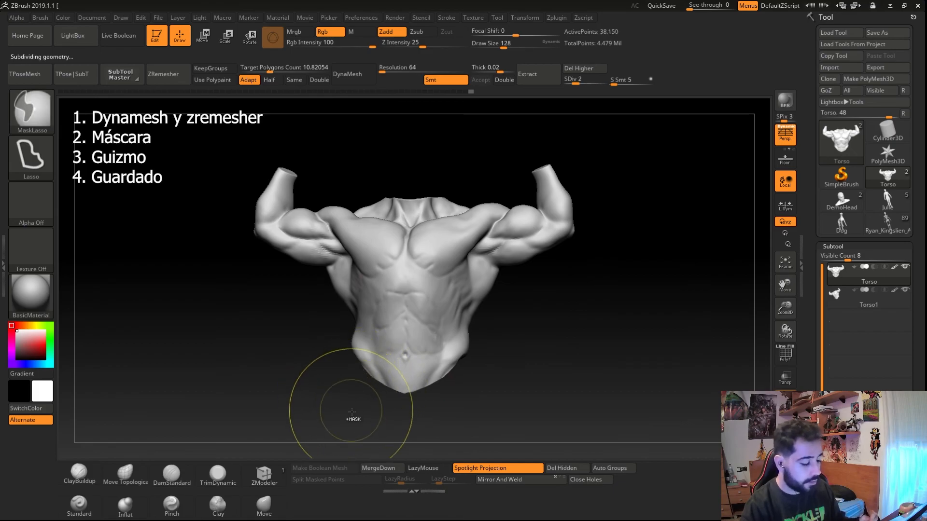
key("shift+d")
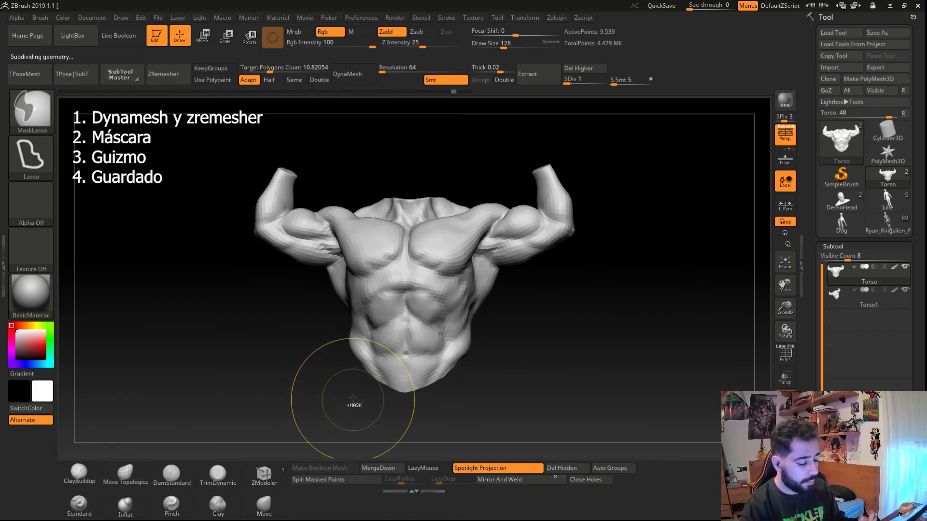
- Rotate the torso and step up three subdivision levels
mouse_move(328, 338)
left_mouse_down()
mouse_move(338, 311)
mouse_move(400, 291)
mouse_move(426, 298)
mouse_move(395, 262)
left_mouse_up()
key("d")
key("d")
key("d")
key("d")
- Sculpt a series of strokes across the torso's chest, sides and abdomen
left_click_drag(213, 335, 267, 380, "shift")
left_click_drag(278, 186, 258, 248, "ctrl")
left_click_drag(165, 276, 252, 296)
left_click_drag(289, 339, 324, 358)
mouse_move(322, 267)
left_mouse_down("alt")
mouse_move(300, 207)
mouse_move(184, 314)
left_mouse_up("alt")
mouse_move(184, 314)
left_mouse_down("alt")
mouse_move(150, 276)
mouse_move(246, 337)
mouse_move(313, 350)
left_mouse_up("alt")
mouse_move(357, 305)
left_mouse_down("ctrl")
mouse_move(348, 391)
mouse_move(312, 301)
left_mouse_up("ctrl")
mouse_move(390, 436)
left_mouse_down("ctrl")
mouse_move(339, 271)
mouse_move(312, 261)
left_mouse_up("ctrl")
mouse_move(240, 321)
right_mouse_down("ctrl")
mouse_move(263, 320)
mouse_move(274, 351)
right_mouse_up("ctrl")
mouse_move(273, 340)
left_mouse_down()
mouse_move(239, 329)
mouse_move(294, 320)
mouse_move(368, 362)
mouse_move(282, 366)
left_mouse_up()
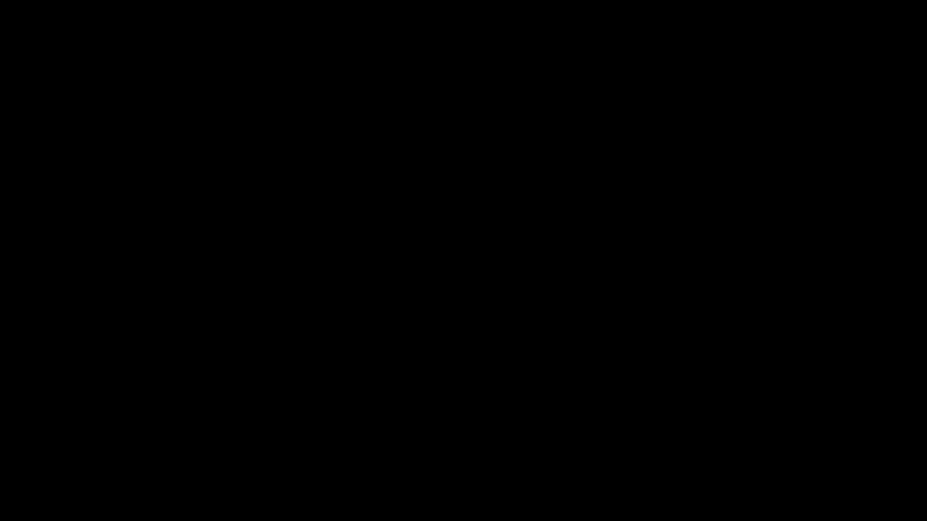